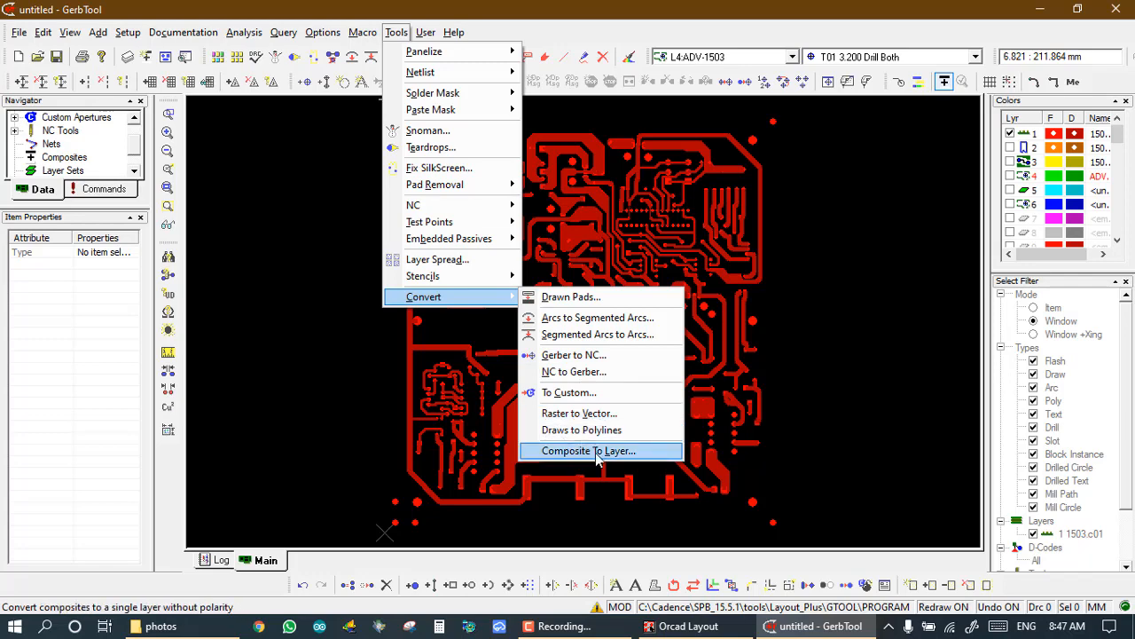
{"action": "left_click", "coordinate": [859, 291]}
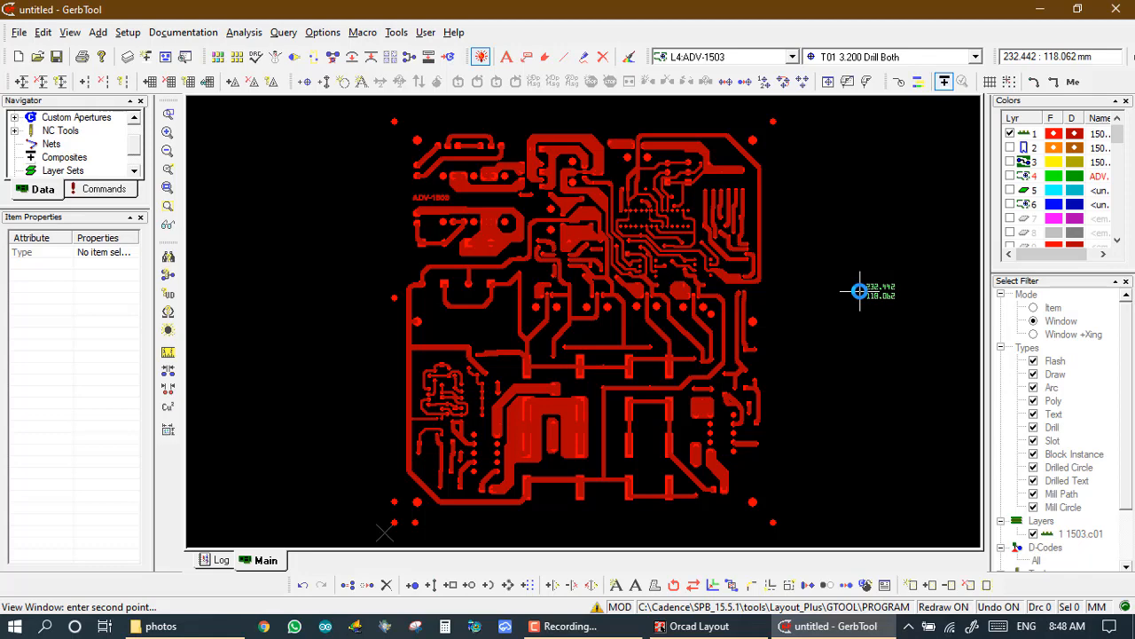
{"action": "left_click", "coordinate": [561, 238]}
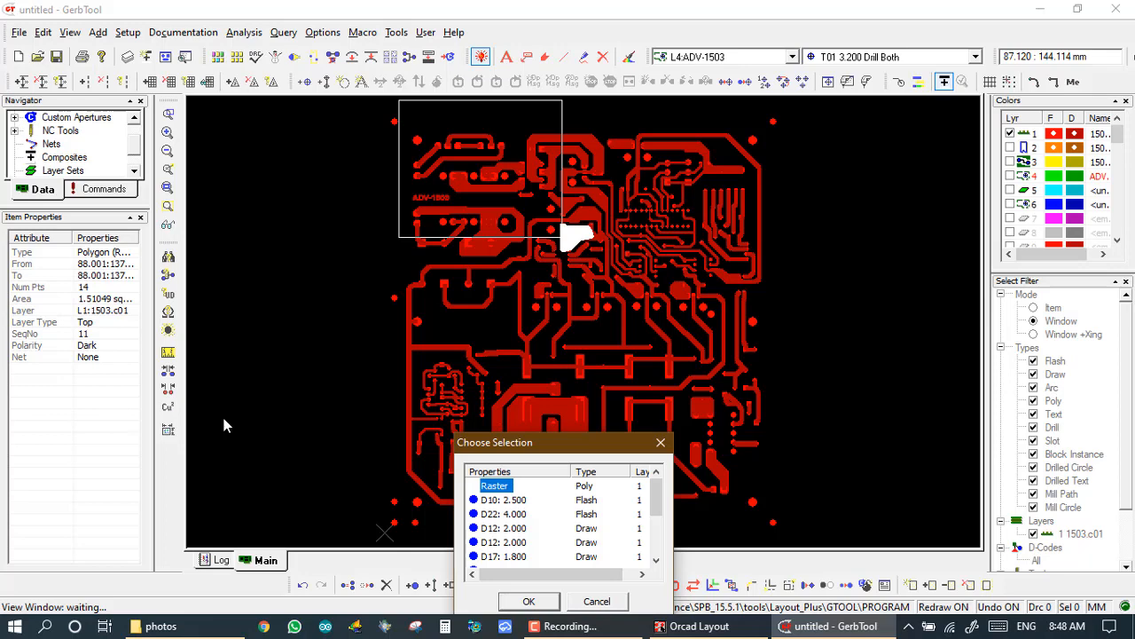
{"action": "right_click", "coordinate": [564, 246]}
{"action": "left_click", "coordinate": [565, 246]}
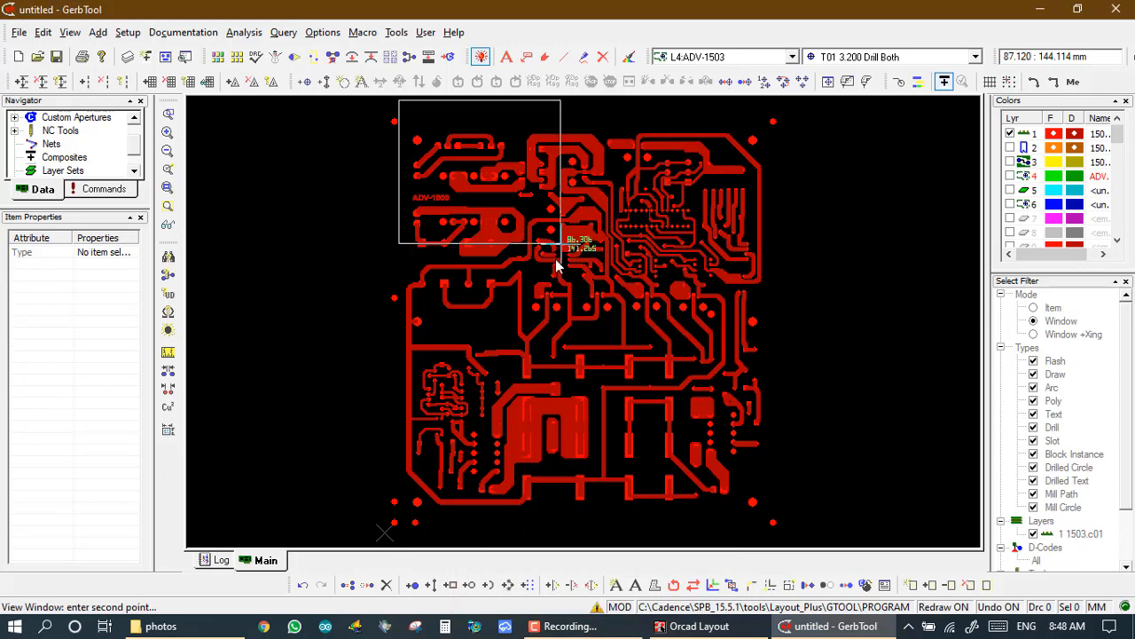
{"action": "left_click", "coordinate": [673, 324]}
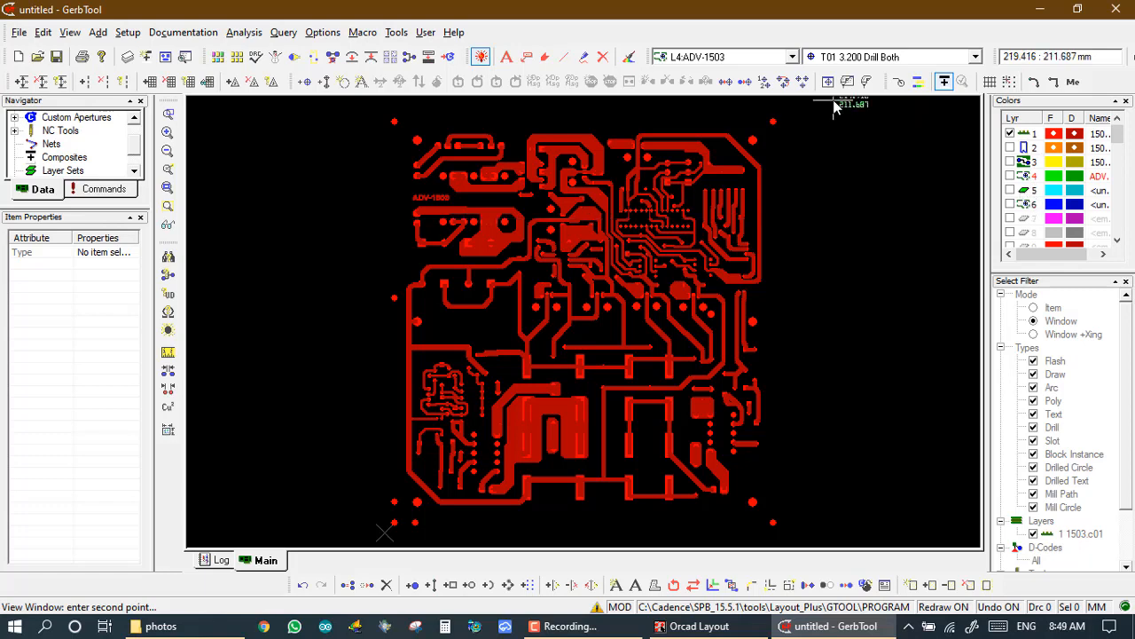
Cut the two unnamed layers 5 and 6 in the layer setup and remove them from memory.
{"action": "left_click", "coordinate": [127, 58]}
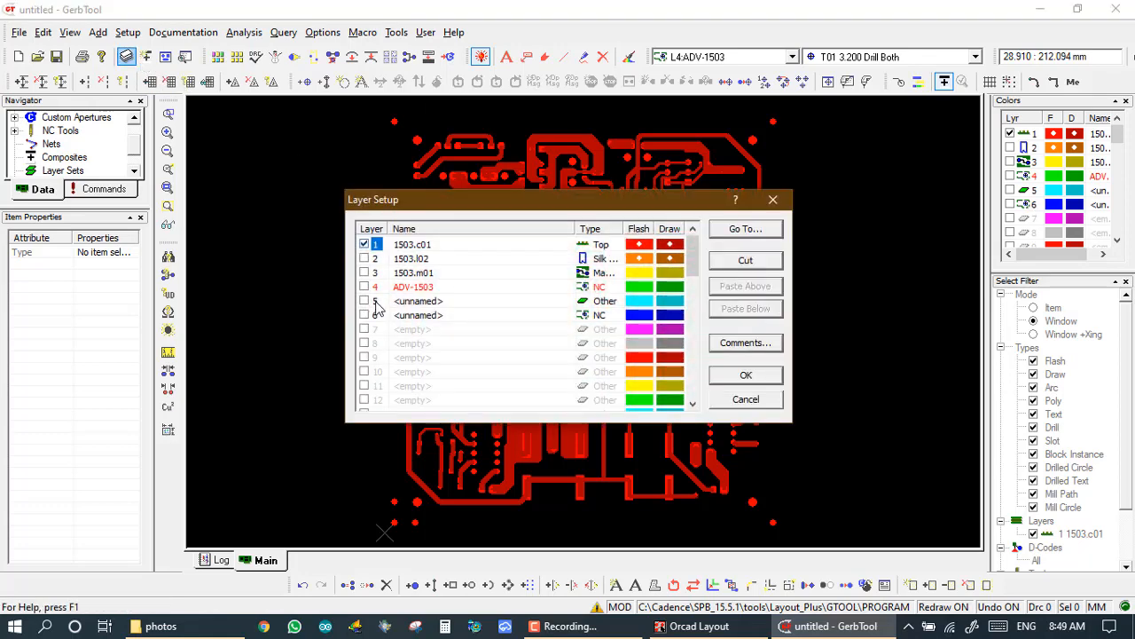
{"action": "left_click", "coordinate": [375, 302]}
{"action": "left_click", "coordinate": [745, 260]}
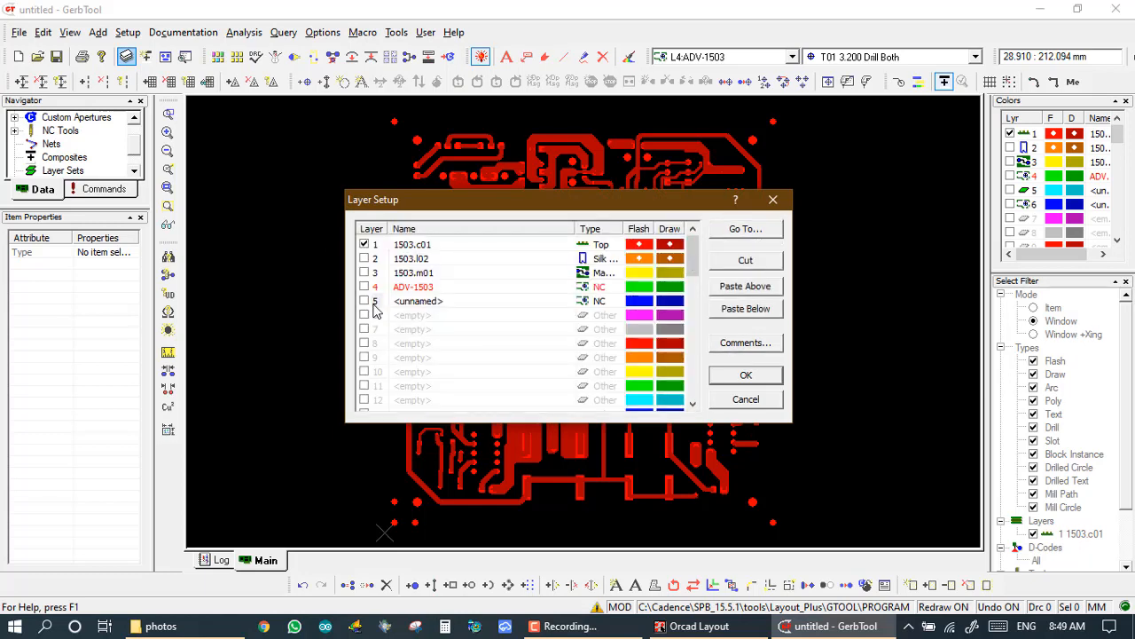
{"action": "left_click", "coordinate": [727, 262]}
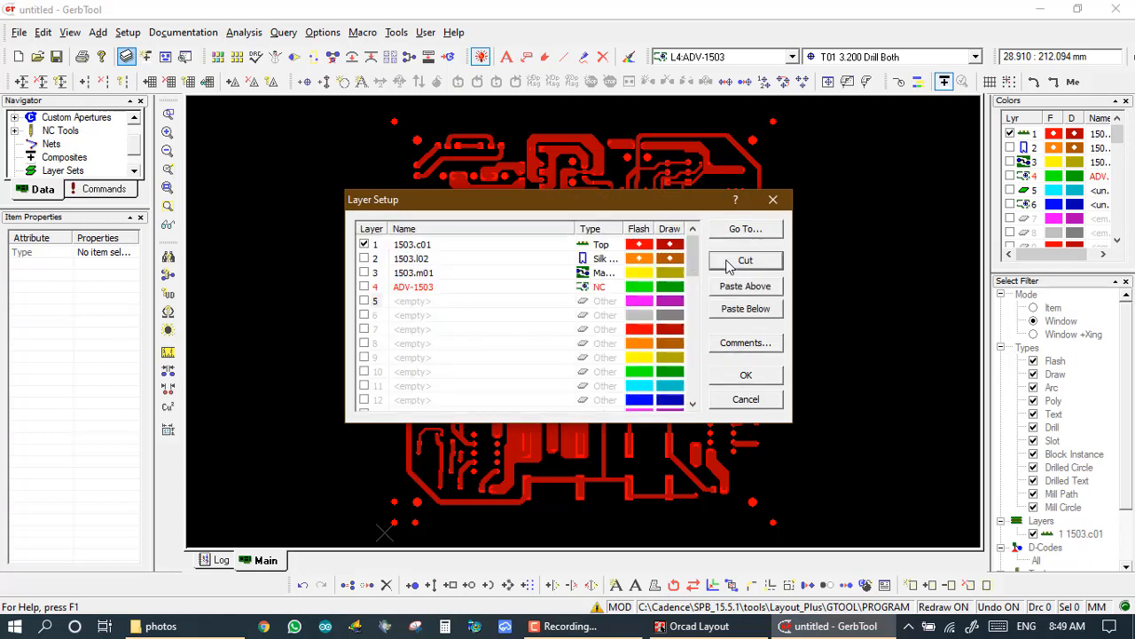
{"action": "left_click", "coordinate": [748, 374]}
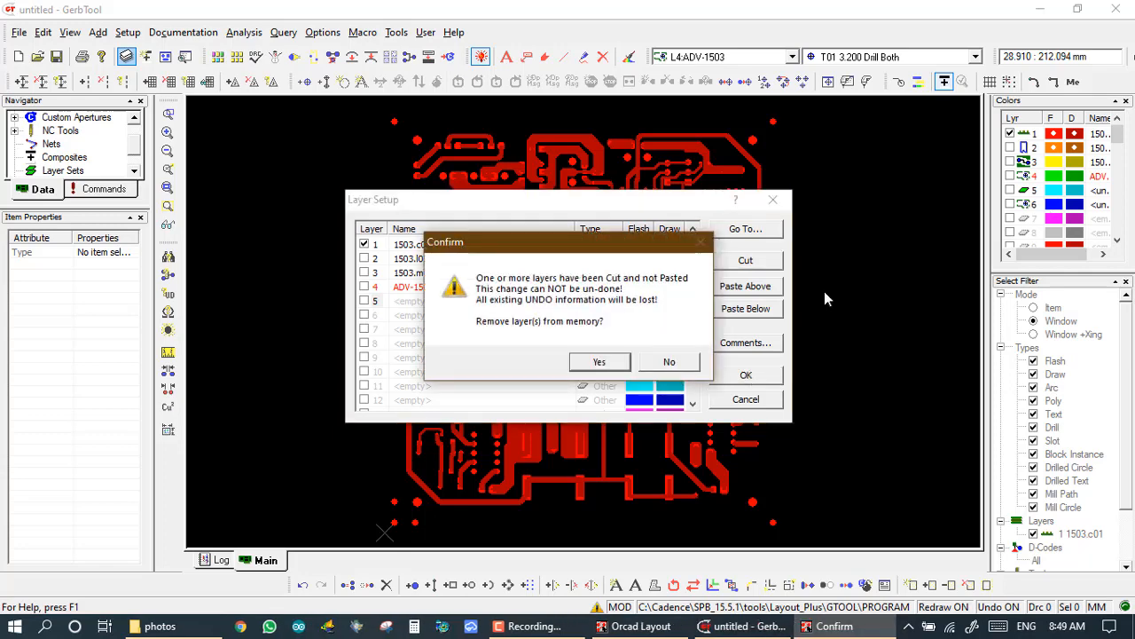
{"action": "left_click", "coordinate": [600, 362]}
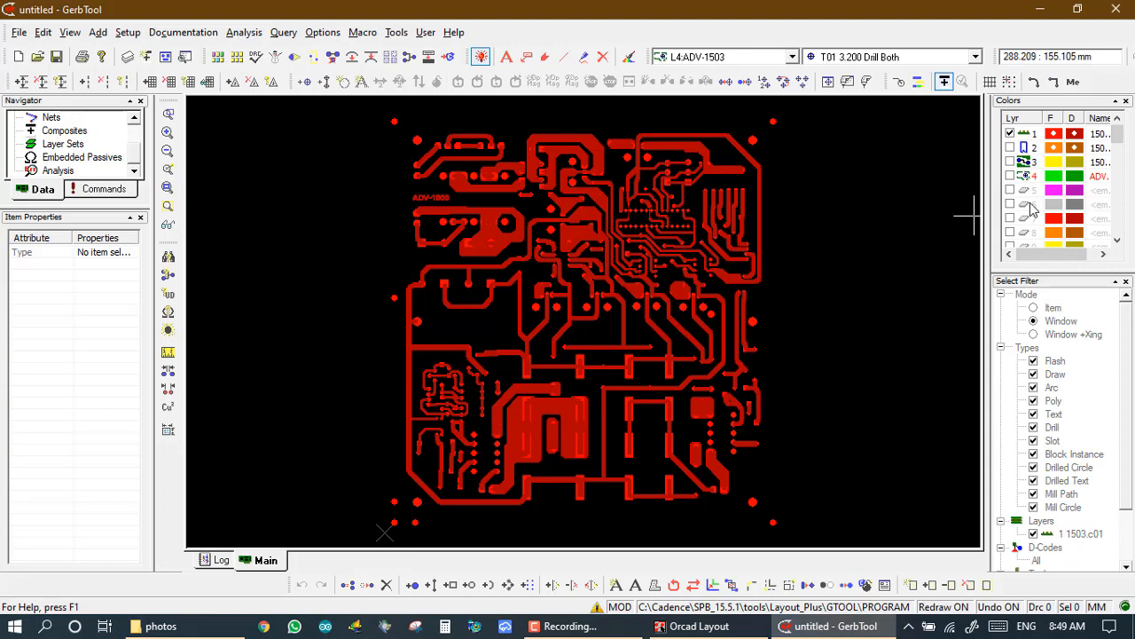
{"action": "left_click", "coordinate": [1028, 203]}
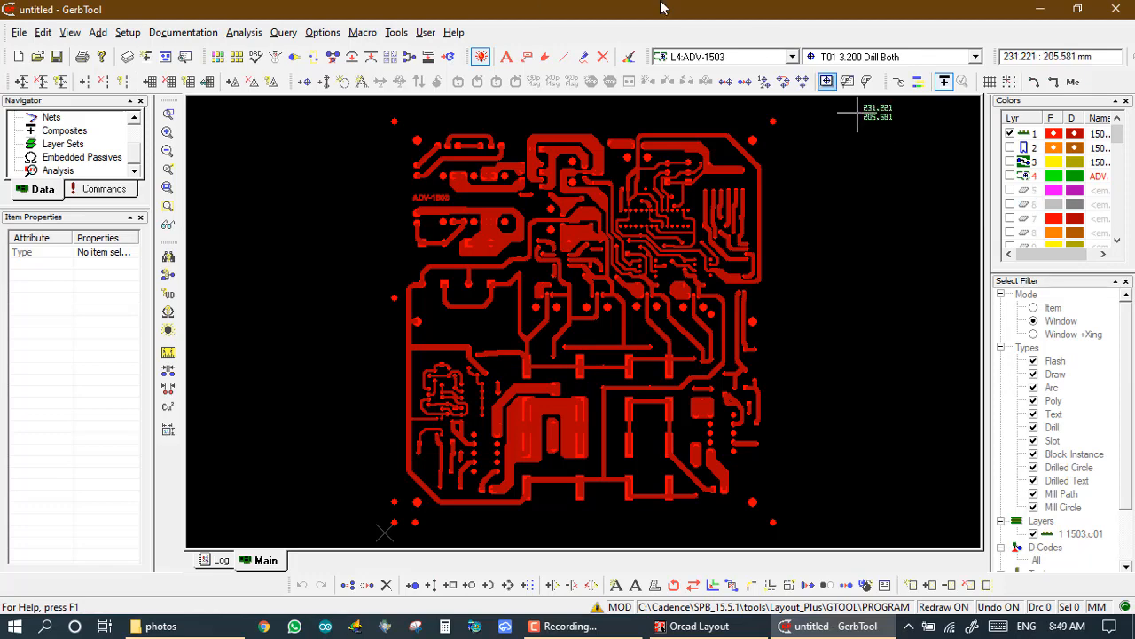
{"action": "left_click", "coordinate": [397, 33]}
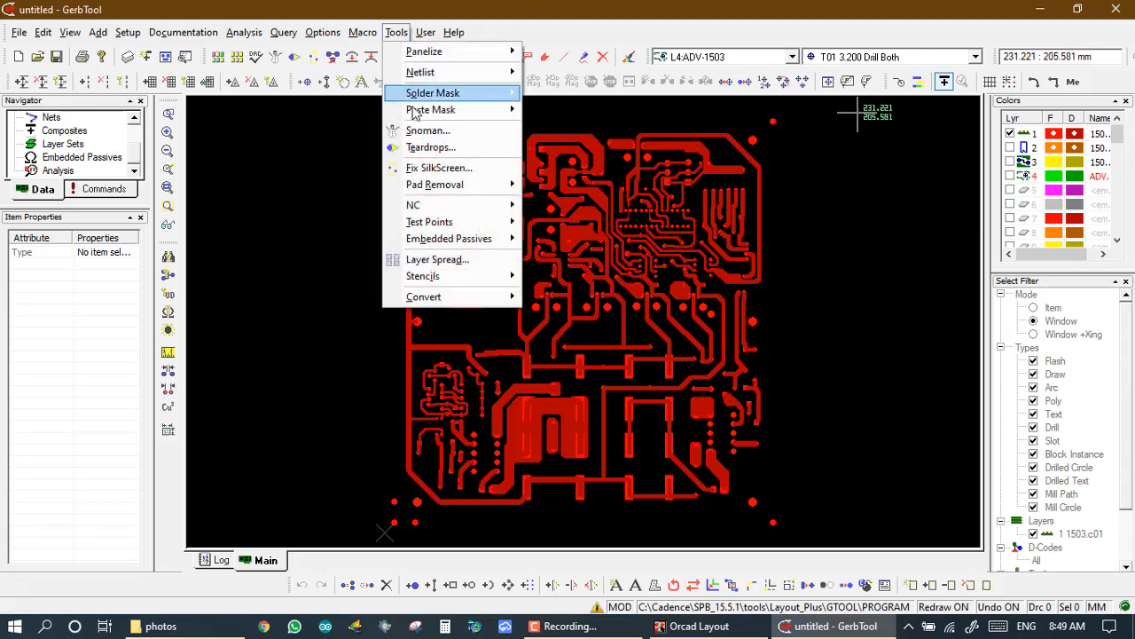
{"action": "mouse_move", "coordinate": [472, 305]}
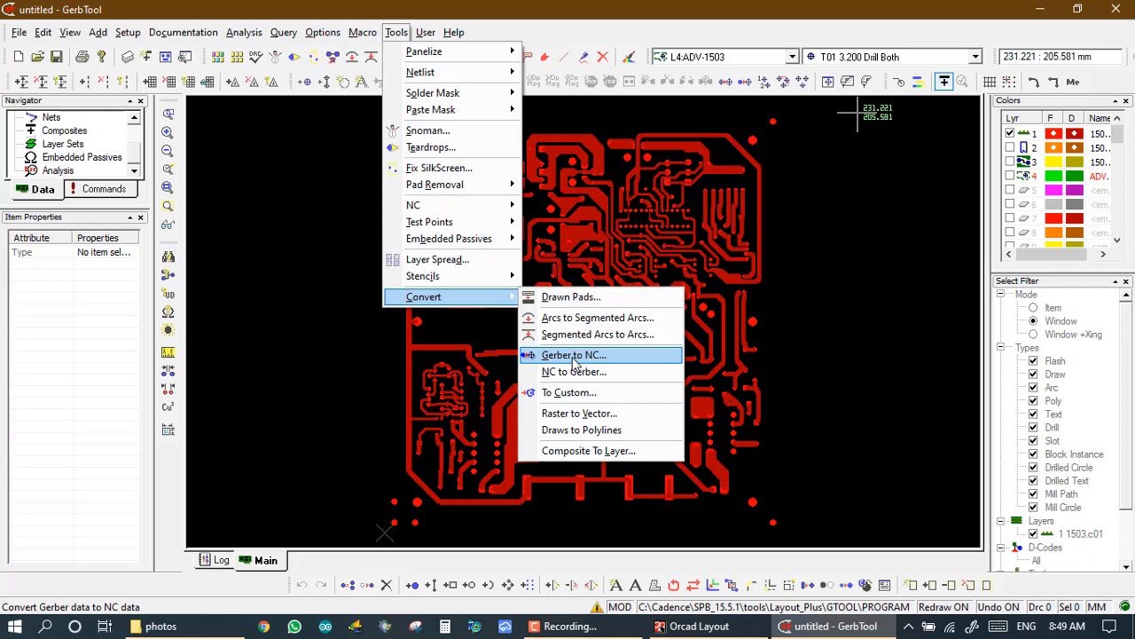
{"action": "left_click", "coordinate": [834, 333]}
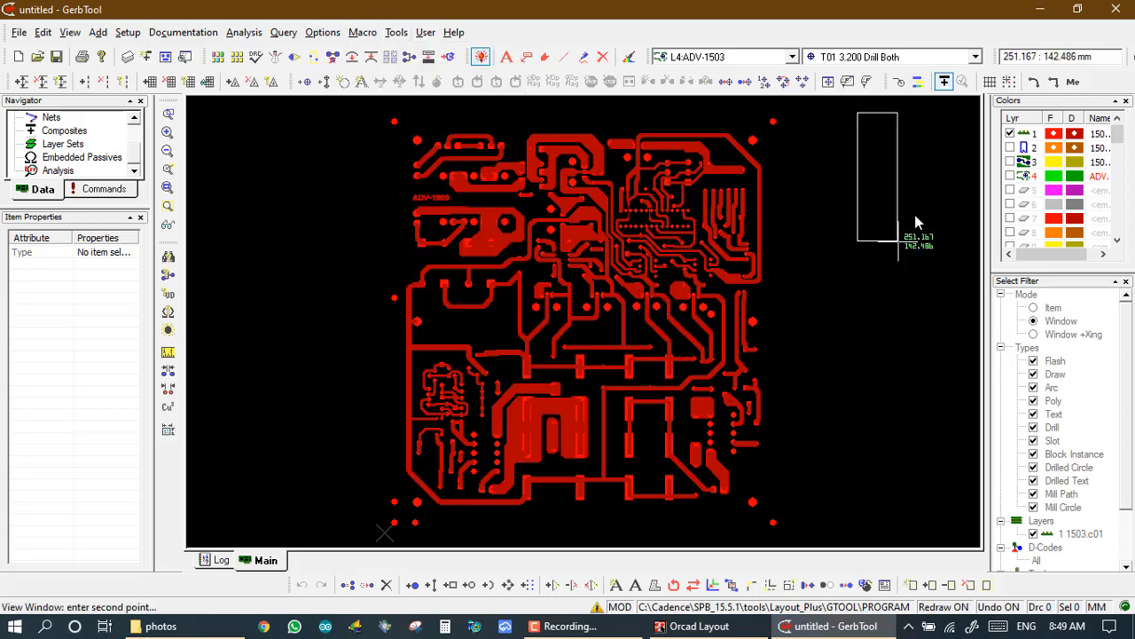
Hide copper layer 1 (1503.c01) and display mask layer 3 (1503.m01) instead.
{"action": "left_click", "coordinate": [1010, 133]}
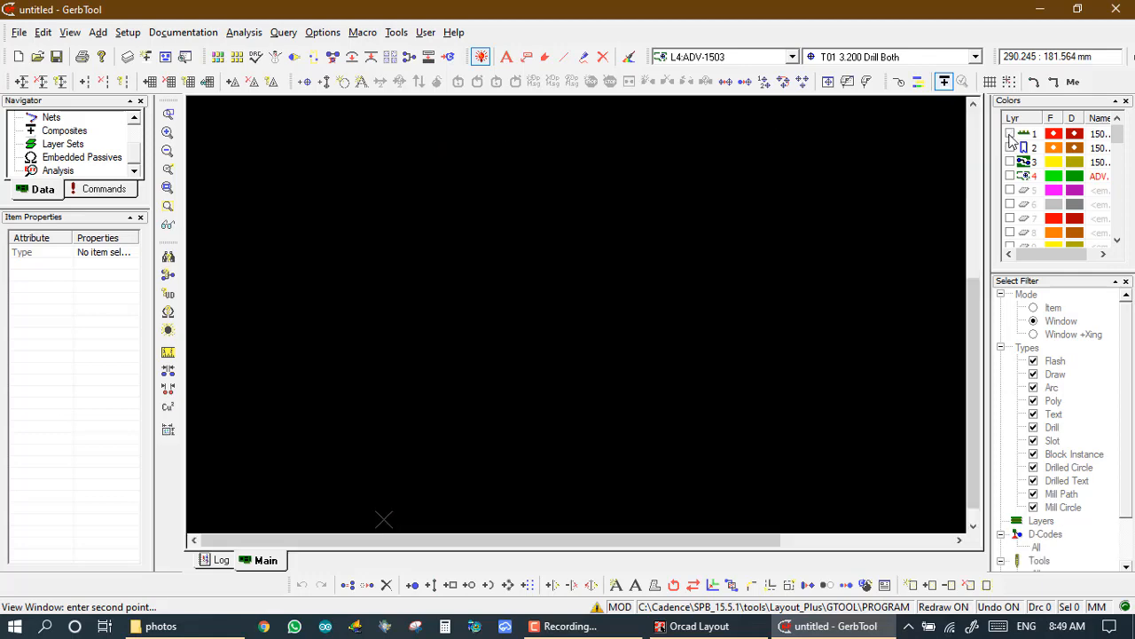
{"action": "left_click", "coordinate": [1009, 163]}
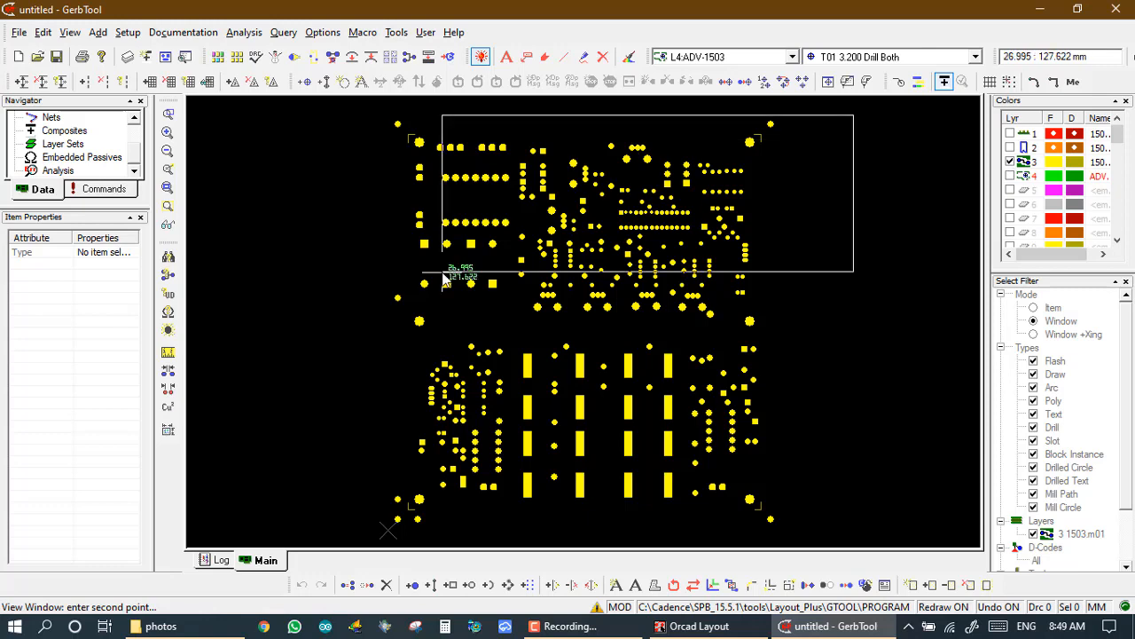
Examine the properties of a large round pad, a square pad and a smaller round pad on the mask layer.
{"action": "scroll", "coordinate": [442, 273], "scroll_direction": "up", "scroll_amount": 1}
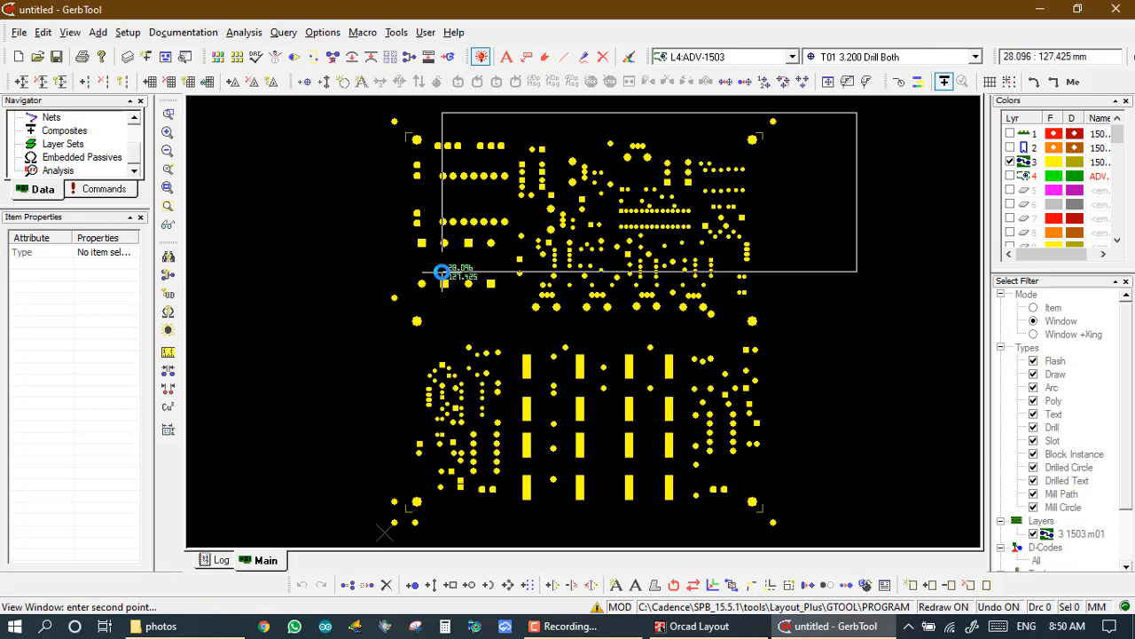
{"action": "scroll", "coordinate": [442, 272], "scroll_direction": "up", "scroll_amount": 3}
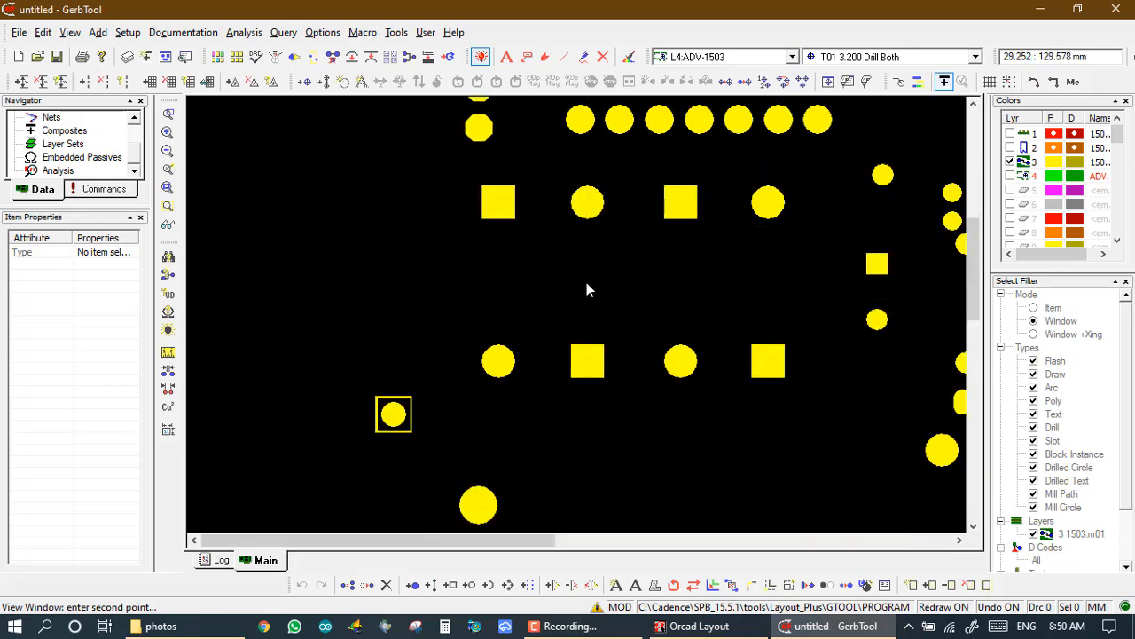
{"action": "right_click", "coordinate": [588, 210]}
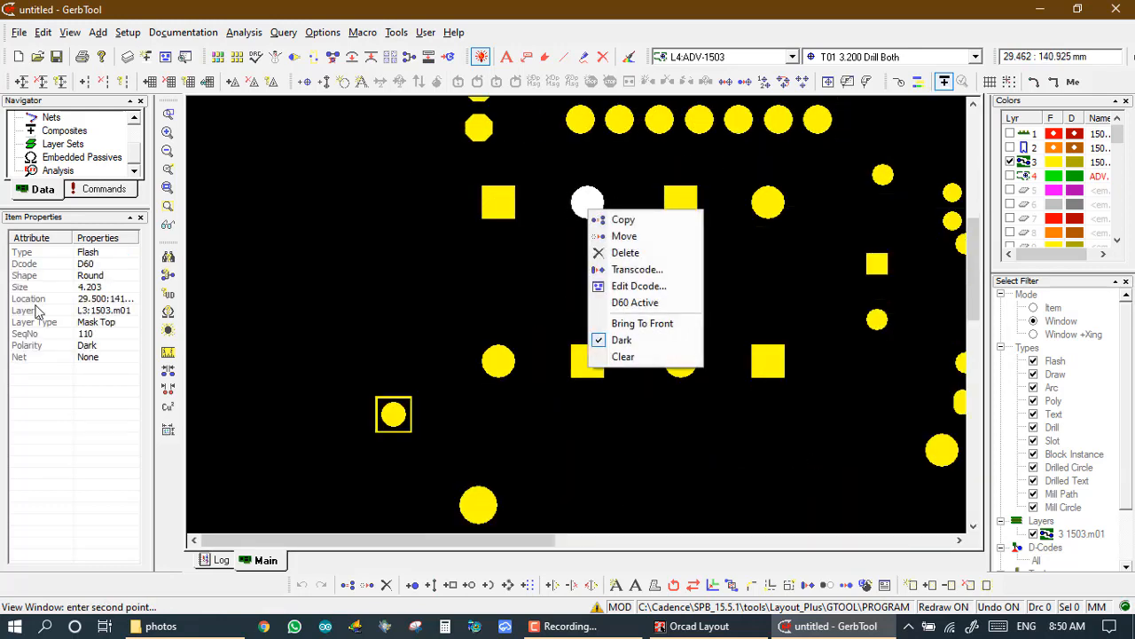
{"action": "left_click", "coordinate": [417, 306]}
{"action": "right_click", "coordinate": [501, 213]}
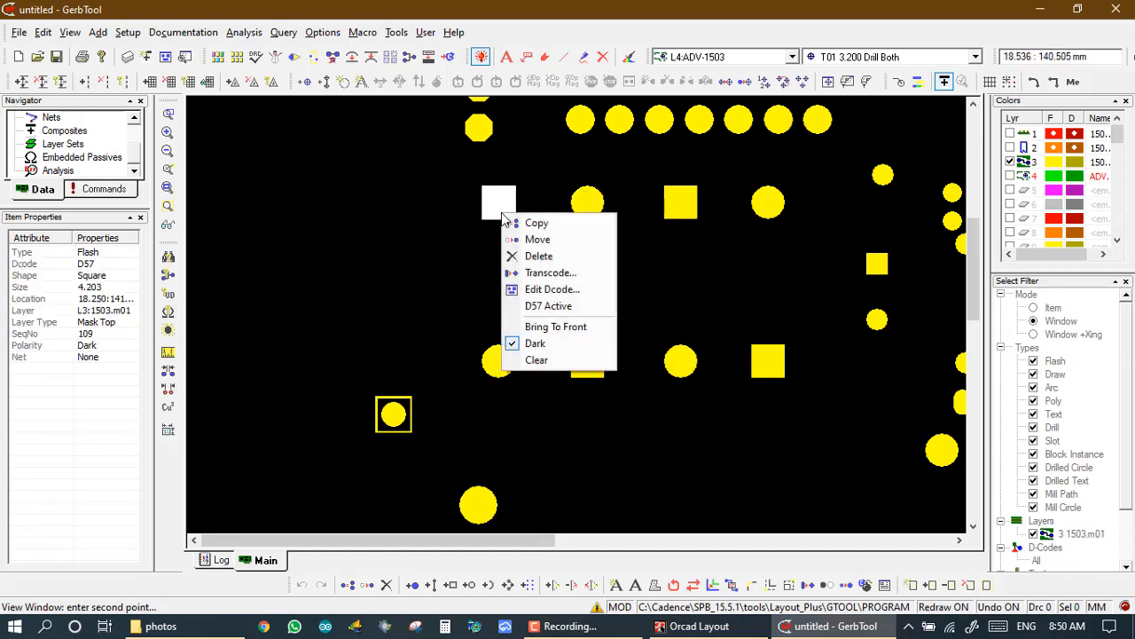
{"action": "left_click", "coordinate": [717, 232]}
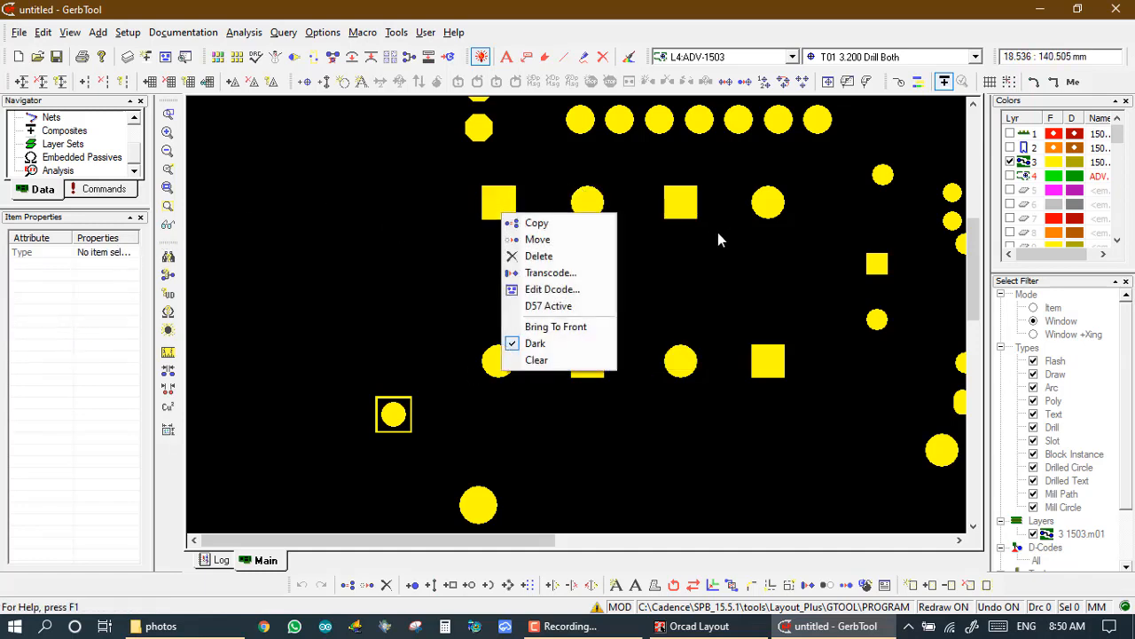
{"action": "right_click", "coordinate": [887, 175]}
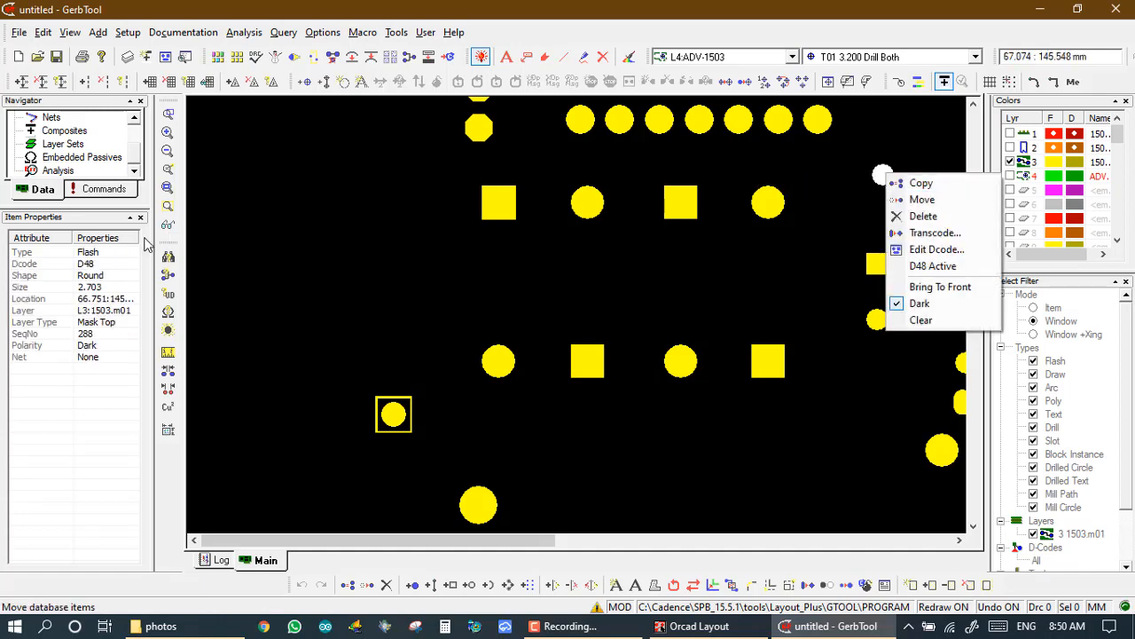
{"action": "left_click", "coordinate": [287, 344]}
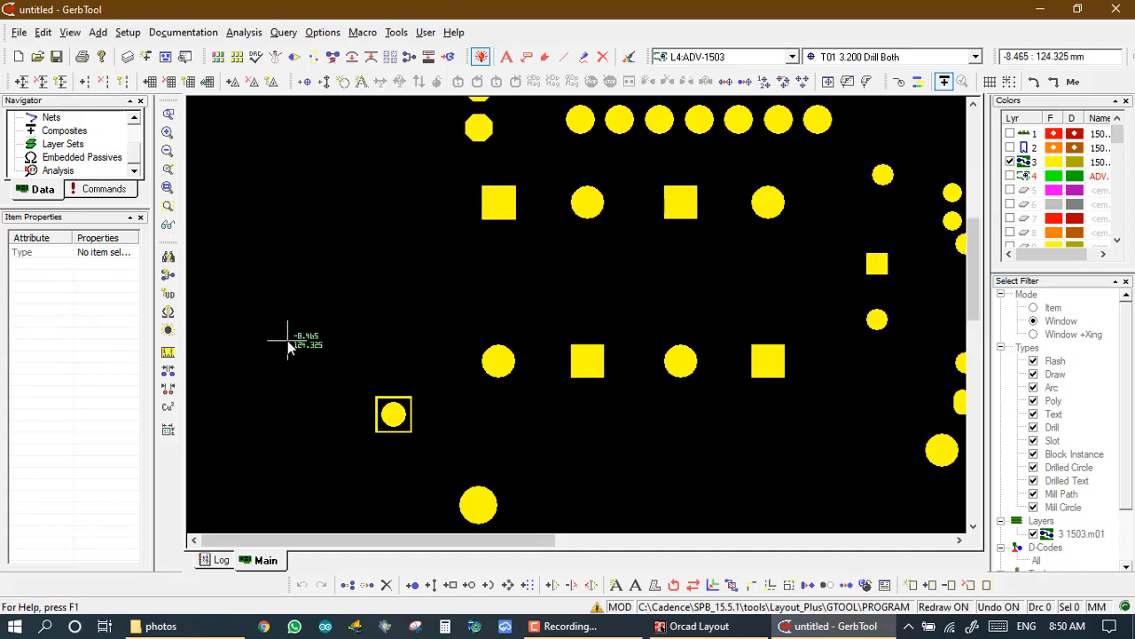
Display drill layer 4 (ADV-1503) in place of the mask layer and view its drill holes up close.
{"action": "scroll", "coordinate": [287, 344], "scroll_direction": "down", "scroll_amount": 2}
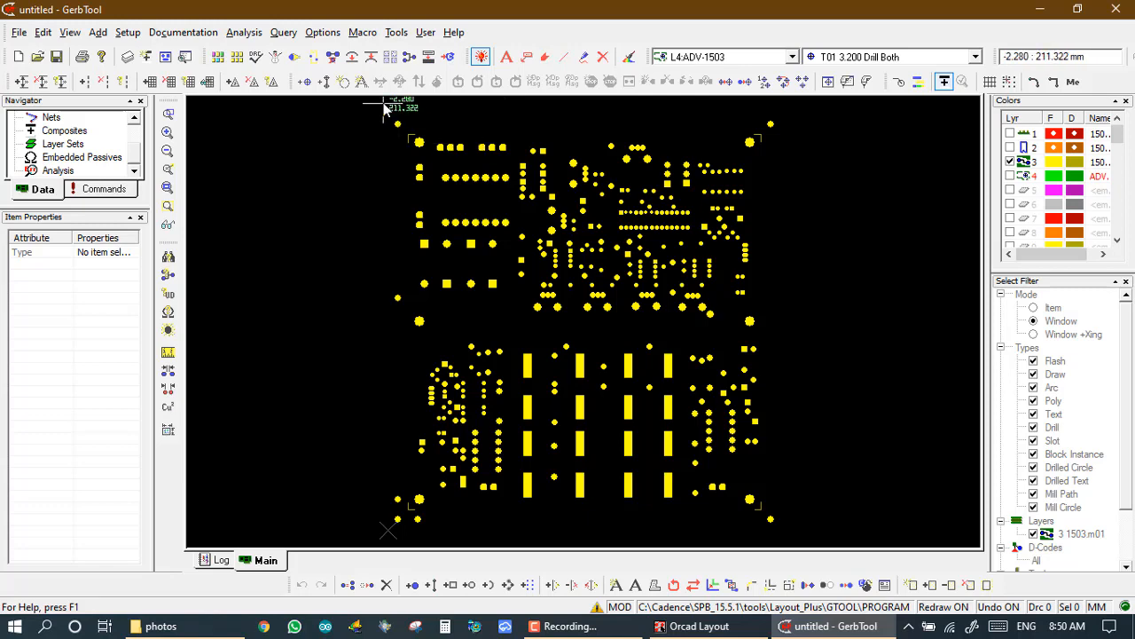
{"action": "left_click", "coordinate": [1010, 161]}
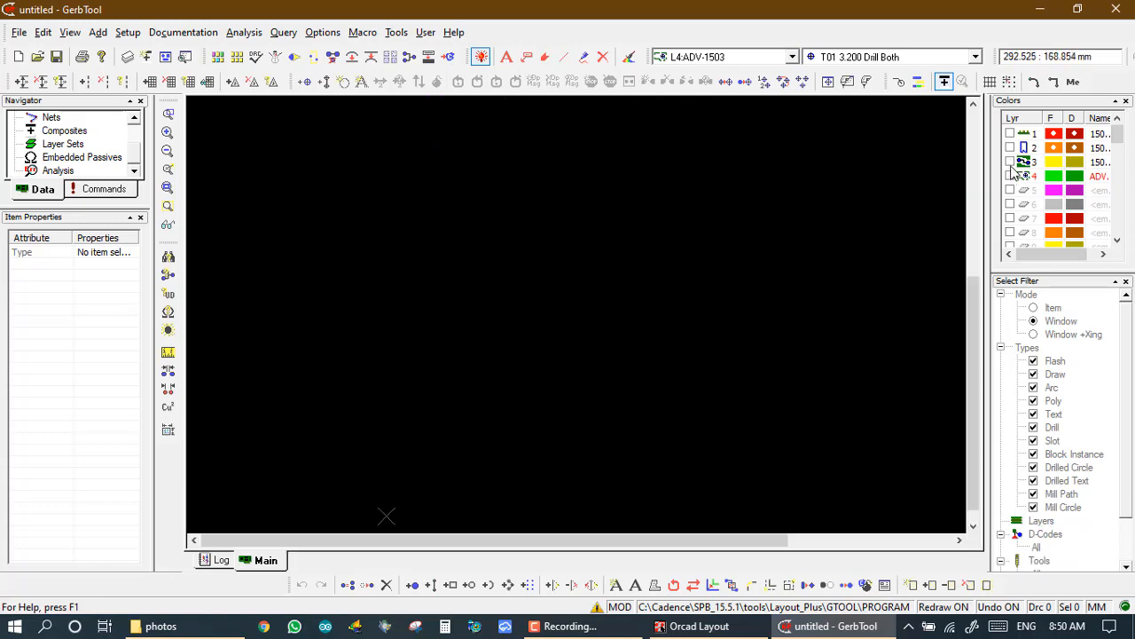
{"action": "left_click", "coordinate": [1009, 176]}
{"action": "left_click", "coordinate": [424, 149]}
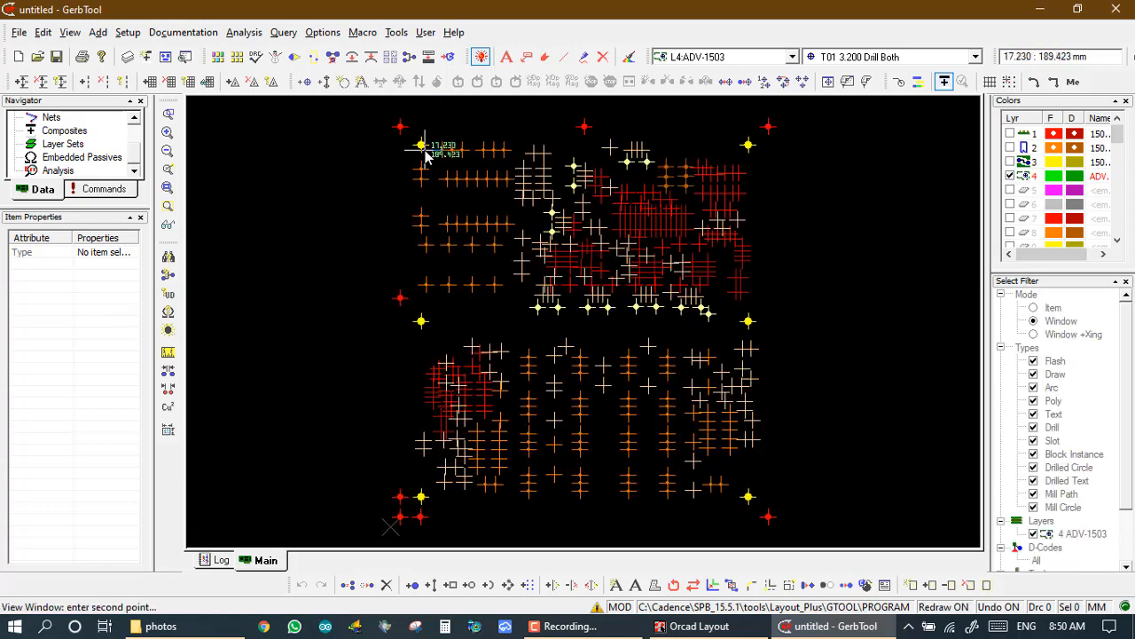
{"action": "left_click", "coordinate": [687, 352]}
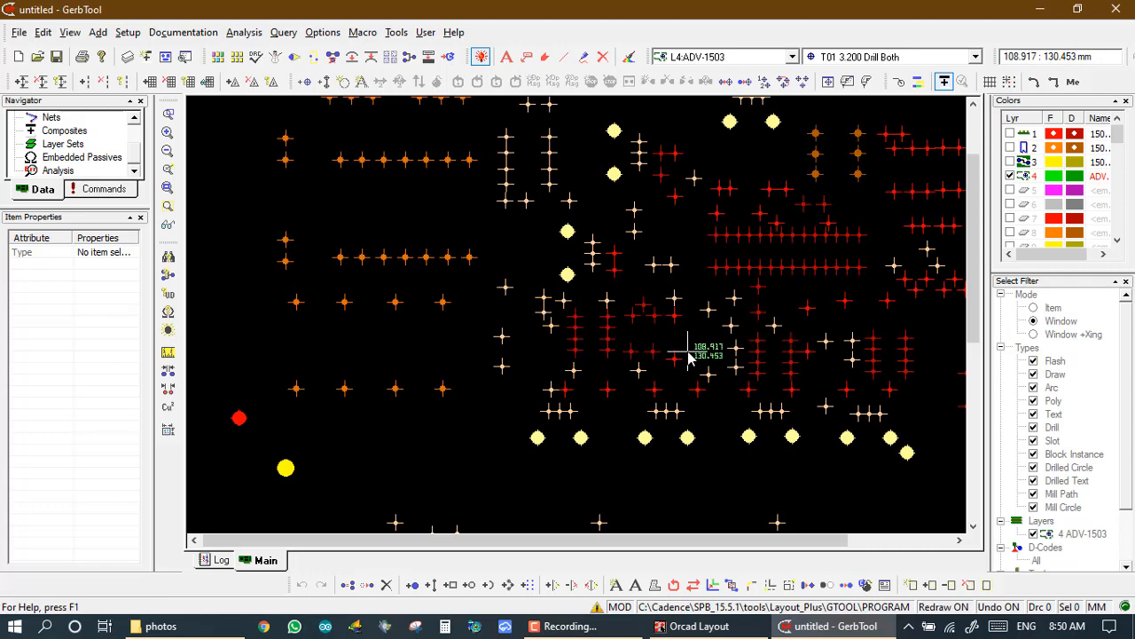
Set the colour of all tools in the ADV-1503 NC tool table to blue.
{"action": "left_click", "coordinate": [826, 82]}
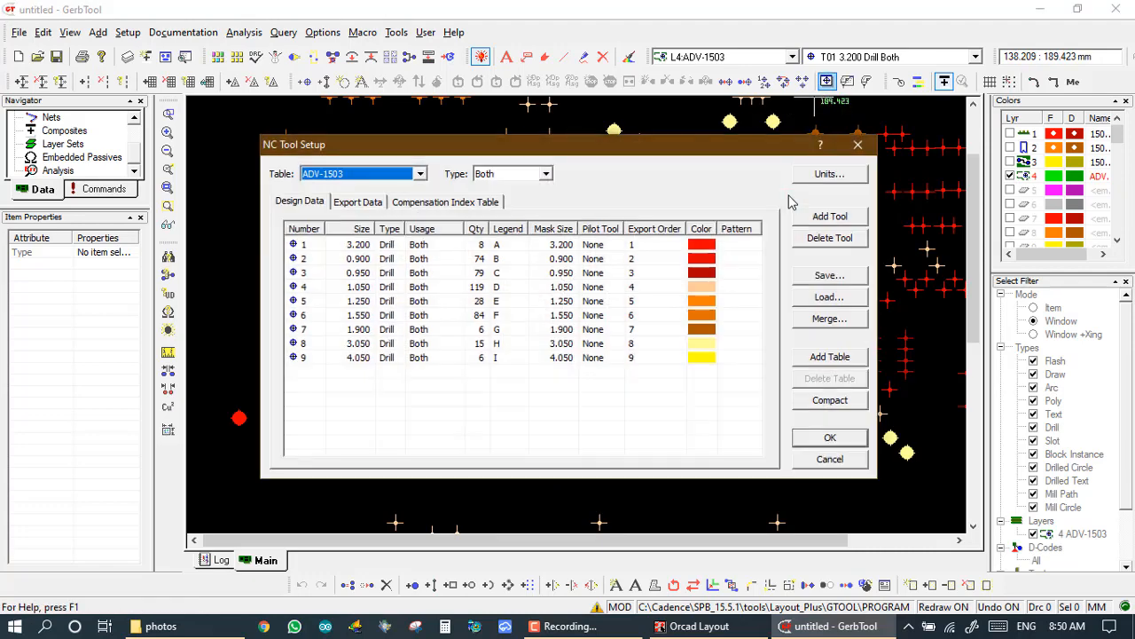
{"action": "right_click", "coordinate": [708, 229]}
{"action": "left_click", "coordinate": [732, 236]}
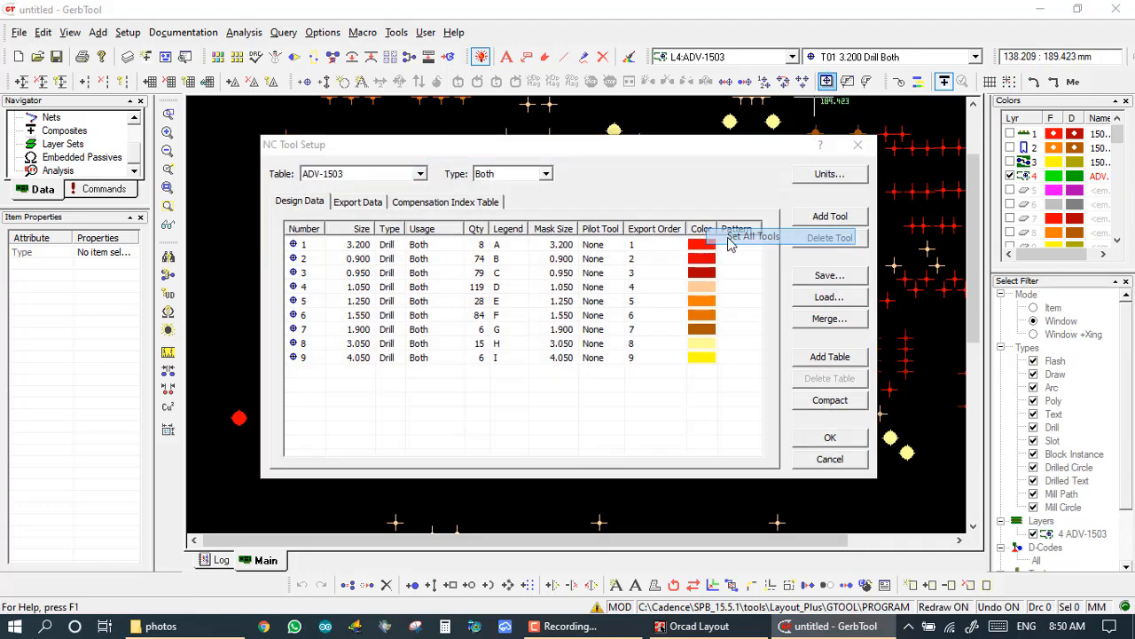
{"action": "left_click", "coordinate": [678, 269]}
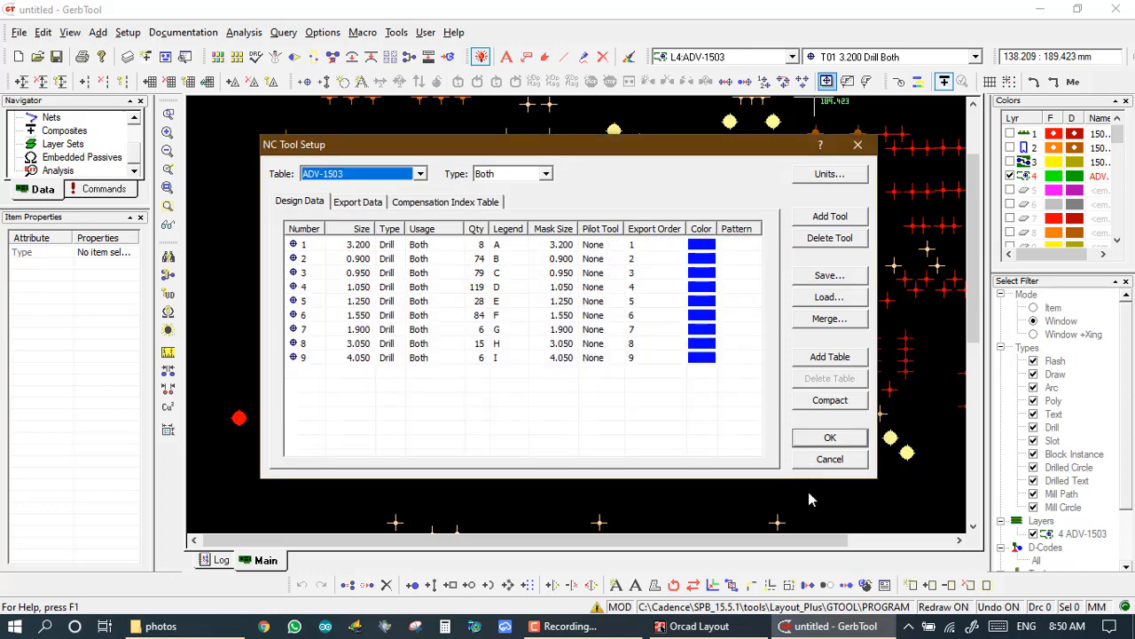
{"action": "left_click", "coordinate": [827, 439]}
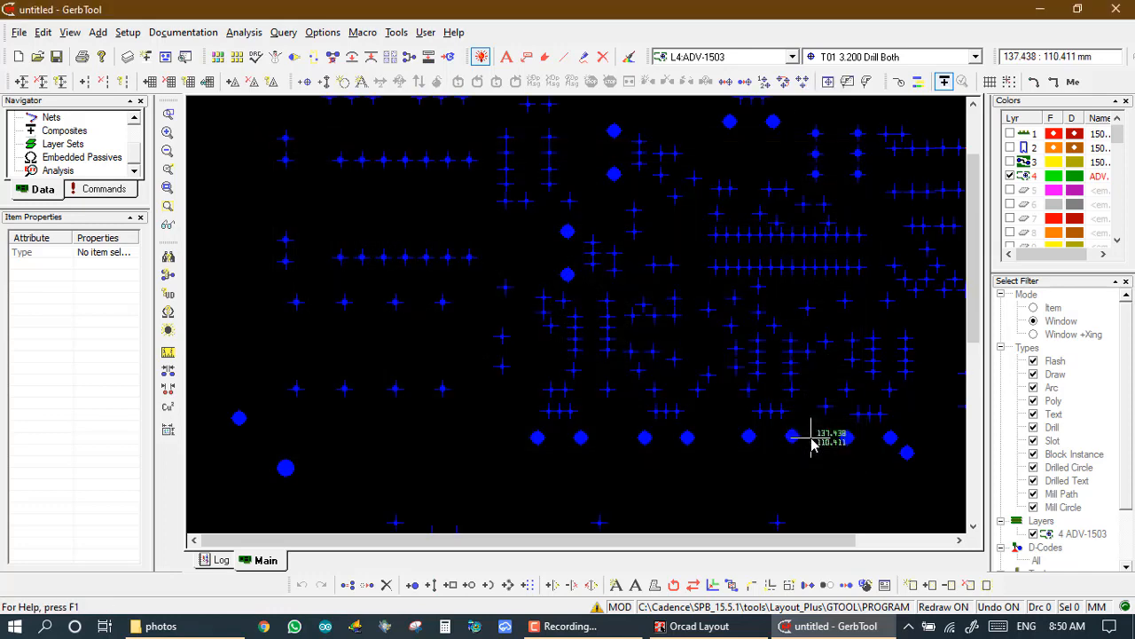
Hide drill layer 4 and display mask layer 3 again with the whole board in view.
{"action": "key", "text": "Home"}
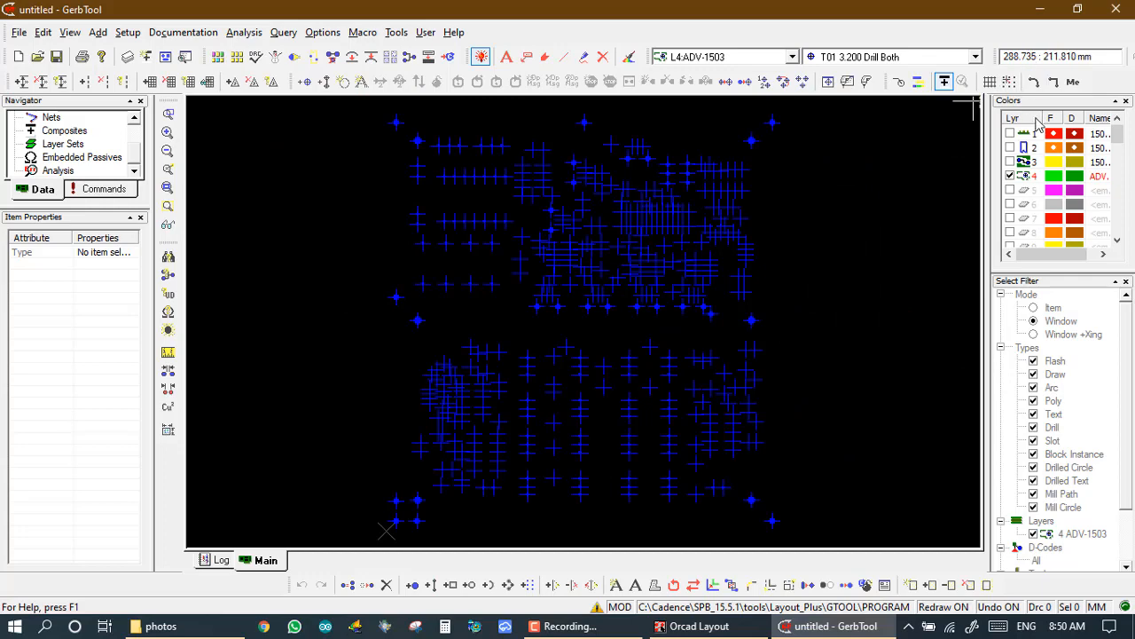
{"action": "left_click", "coordinate": [1010, 177]}
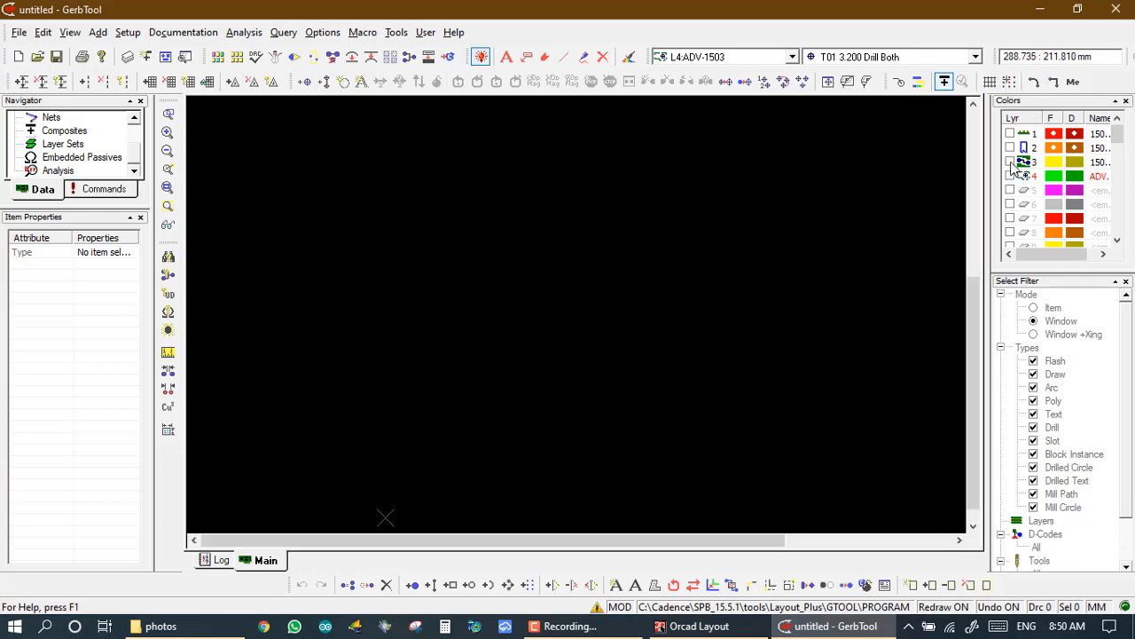
{"action": "left_click", "coordinate": [1010, 162]}
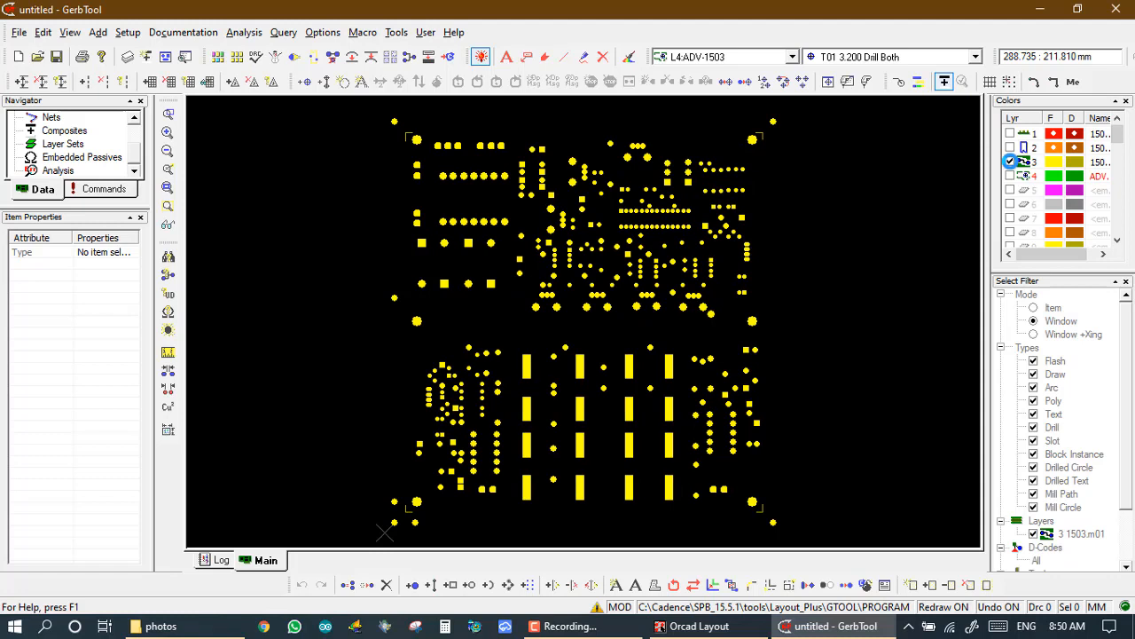
Convert the mask layer 3 (1503.m01) from Gerber to NC data, with layer 6 as the destination.
{"action": "left_click", "coordinate": [397, 33]}
{"action": "mouse_move", "coordinate": [489, 300]}
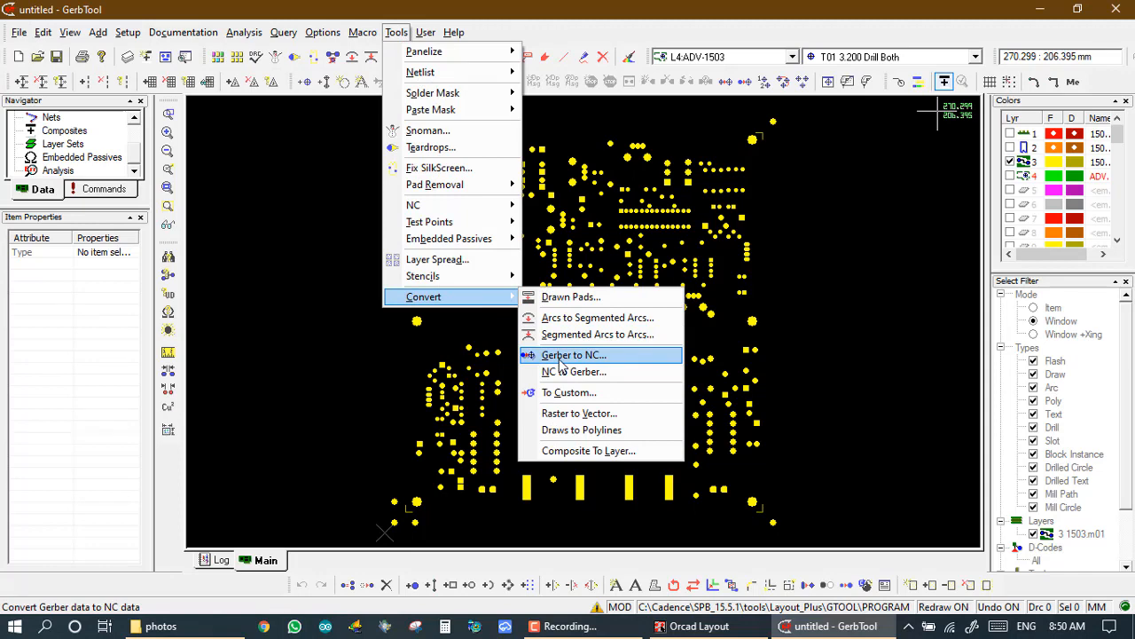
{"action": "left_click", "coordinate": [559, 357]}
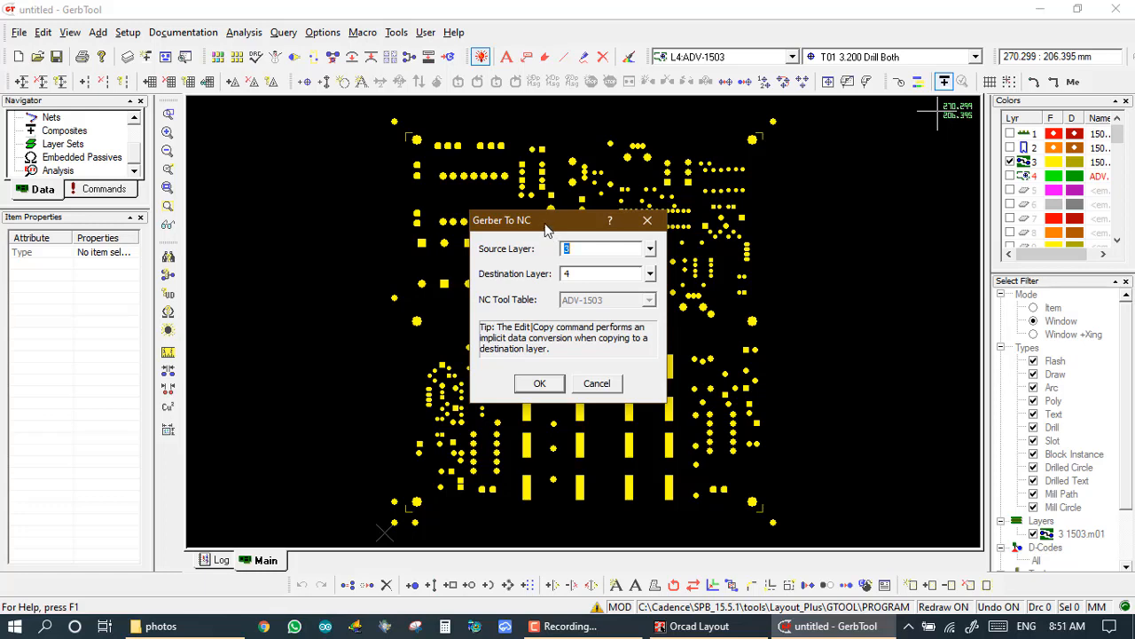
{"action": "left_click_drag", "start_coordinate": [546, 229], "coordinate": [224, 221]}
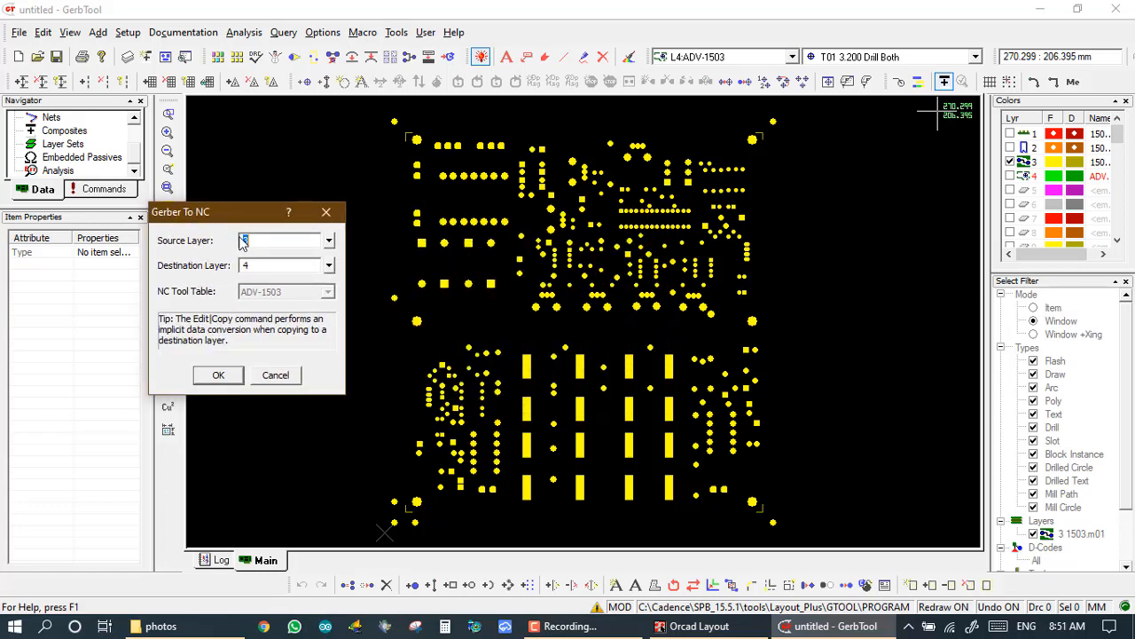
{"action": "left_click", "coordinate": [328, 240]}
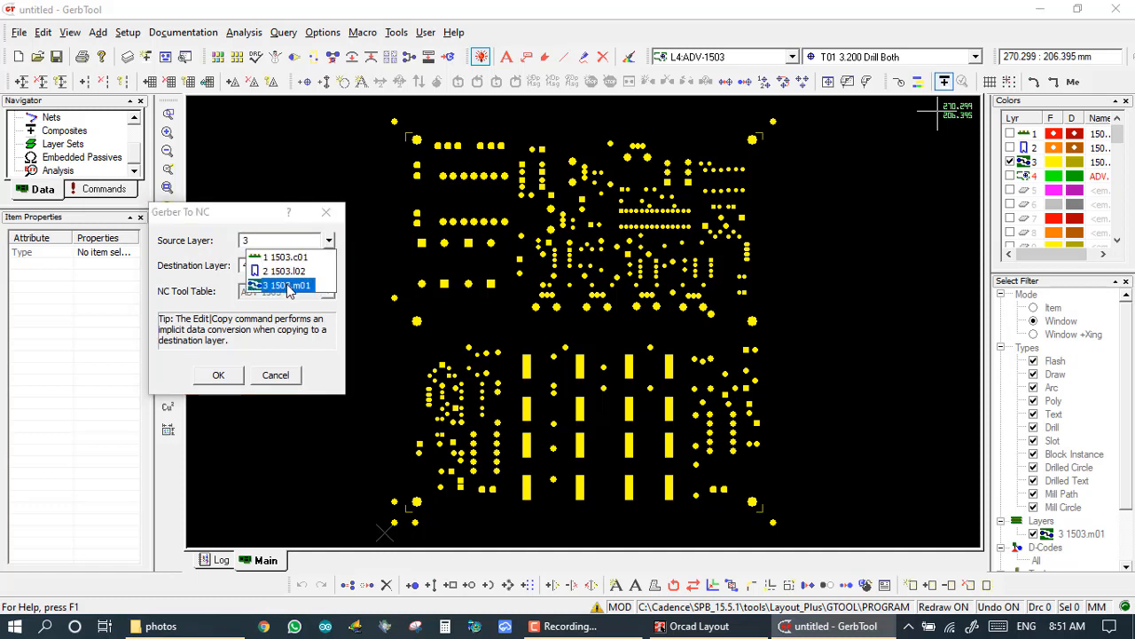
{"action": "left_click", "coordinate": [286, 286]}
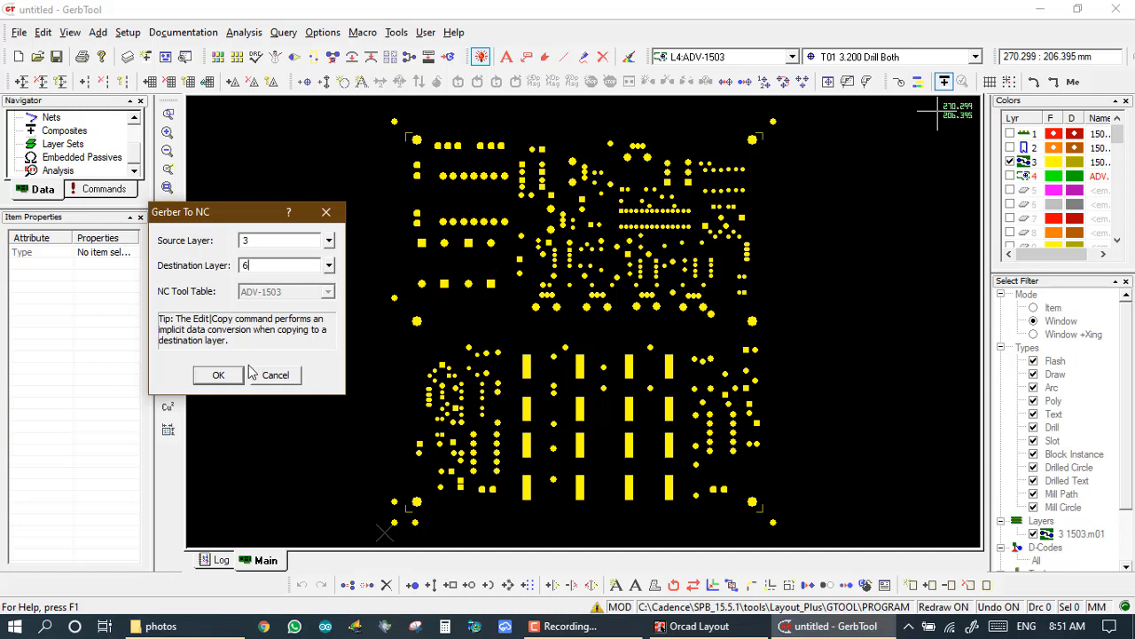
{"action": "left_click", "coordinate": [219, 375]}
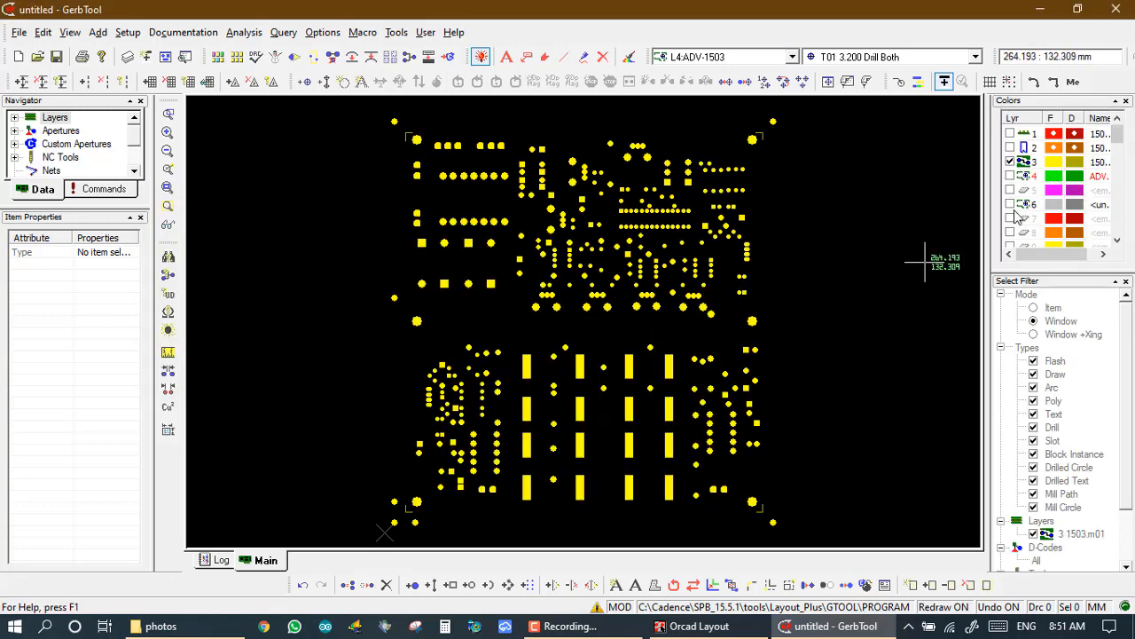
Display NC layer 6 together with mask layer 3 and view the overlapping pads and drill holes up close.
{"action": "left_click", "coordinate": [1010, 204]}
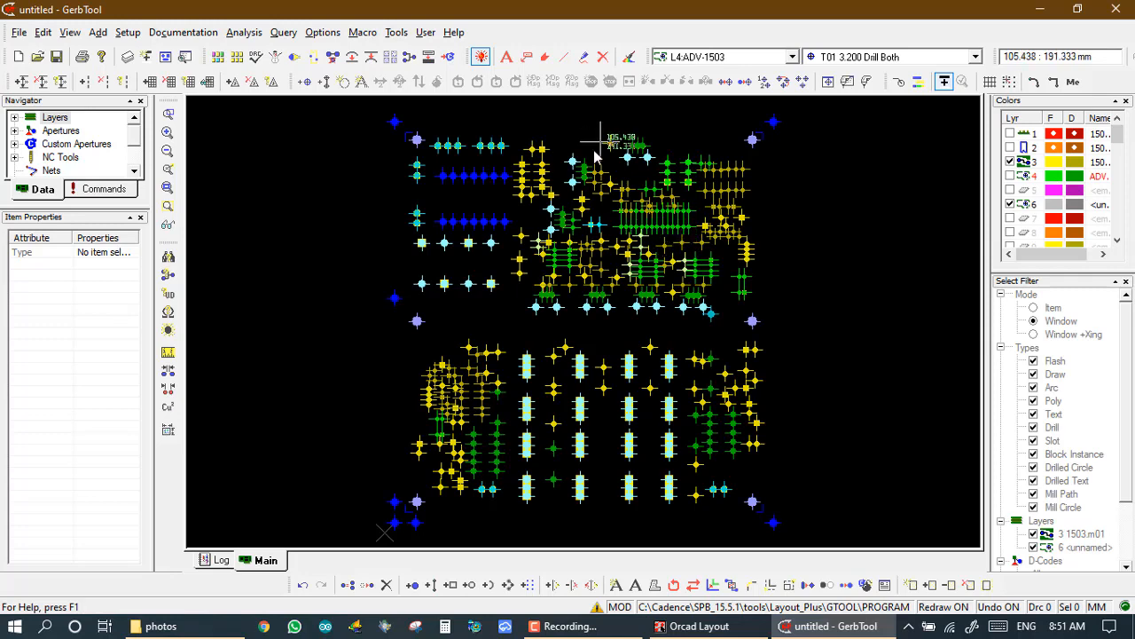
{"action": "left_click", "coordinate": [528, 177]}
{"action": "left_click", "coordinate": [715, 311]}
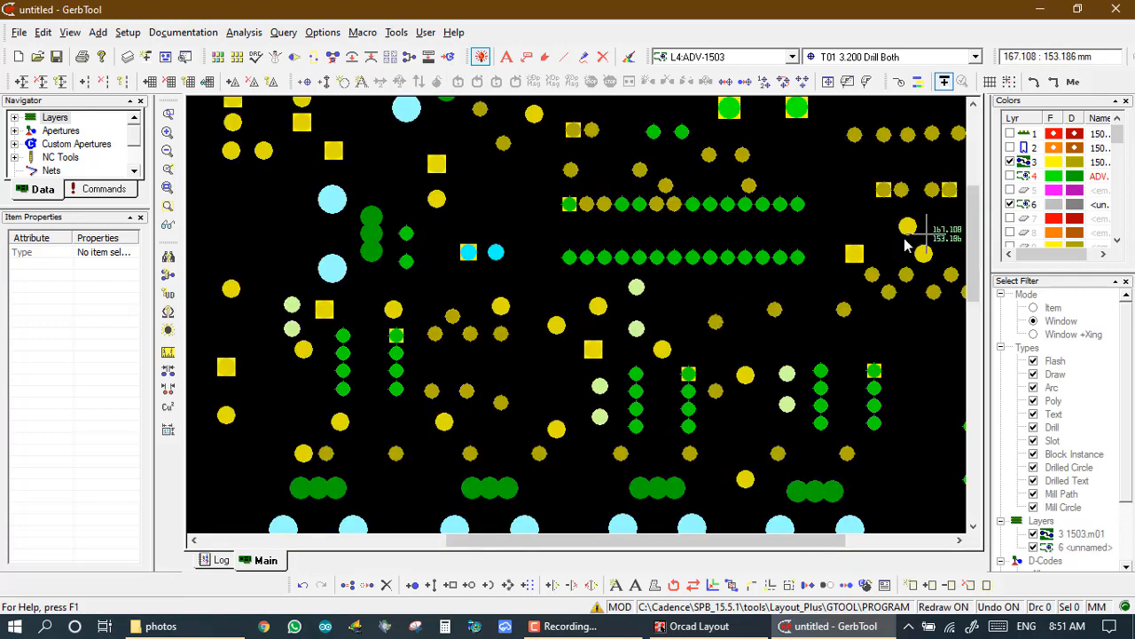
{"action": "left_click", "coordinate": [325, 210]}
{"action": "left_click", "coordinate": [487, 315]}
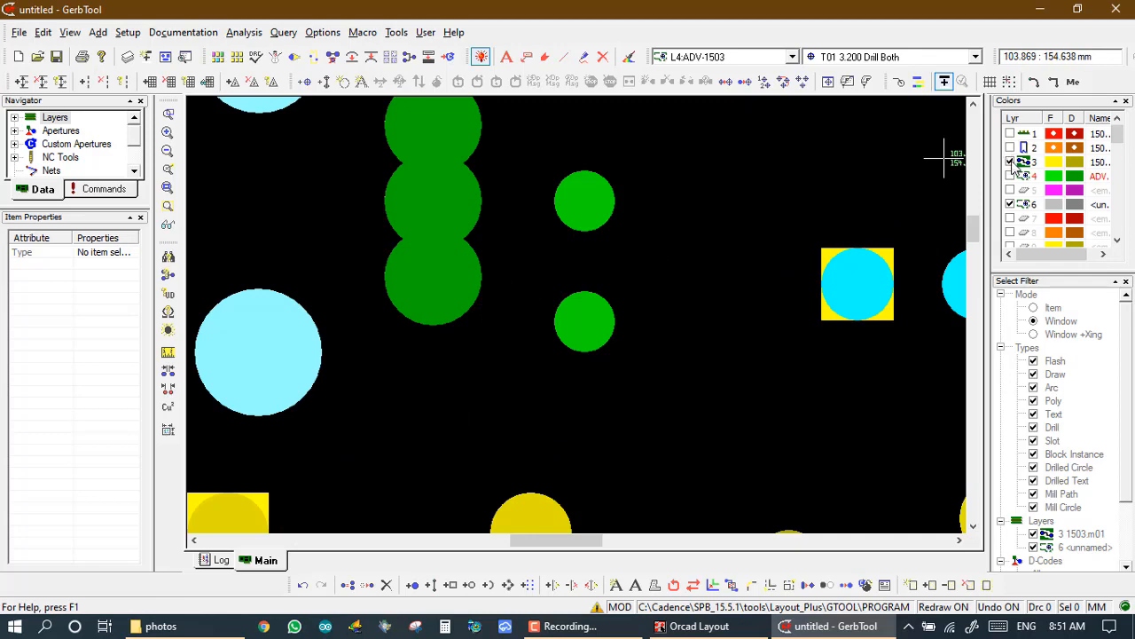
Hide mask layer 3 and examine the properties of a large drill hole on layer 6.
{"action": "left_click", "coordinate": [1010, 162]}
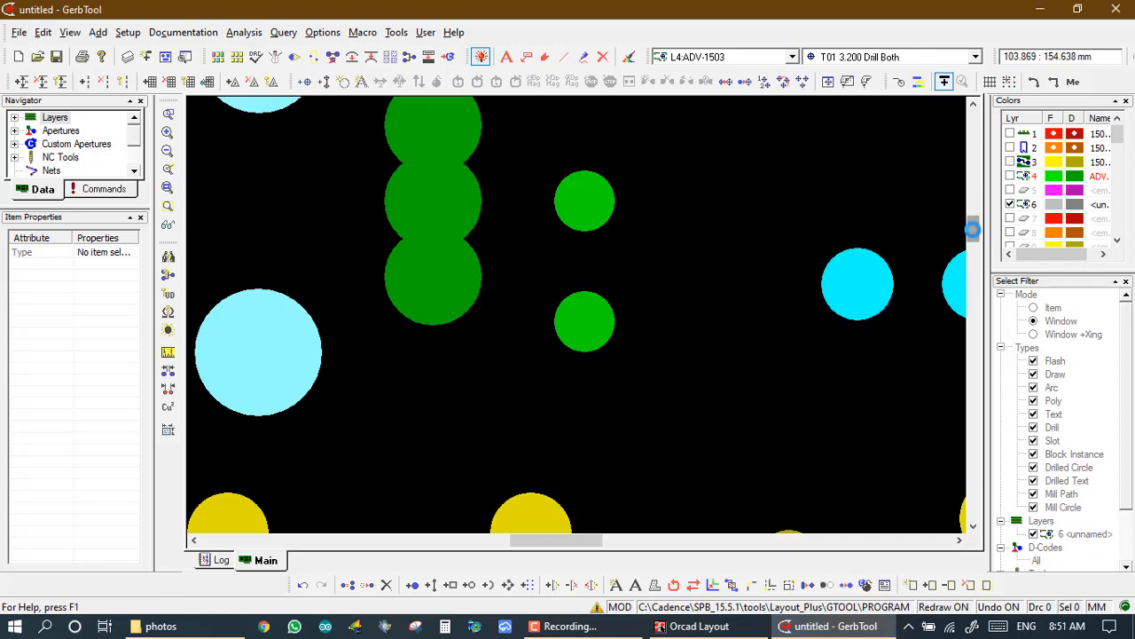
{"action": "key", "text": "Home"}
{"action": "left_click", "coordinate": [411, 133]}
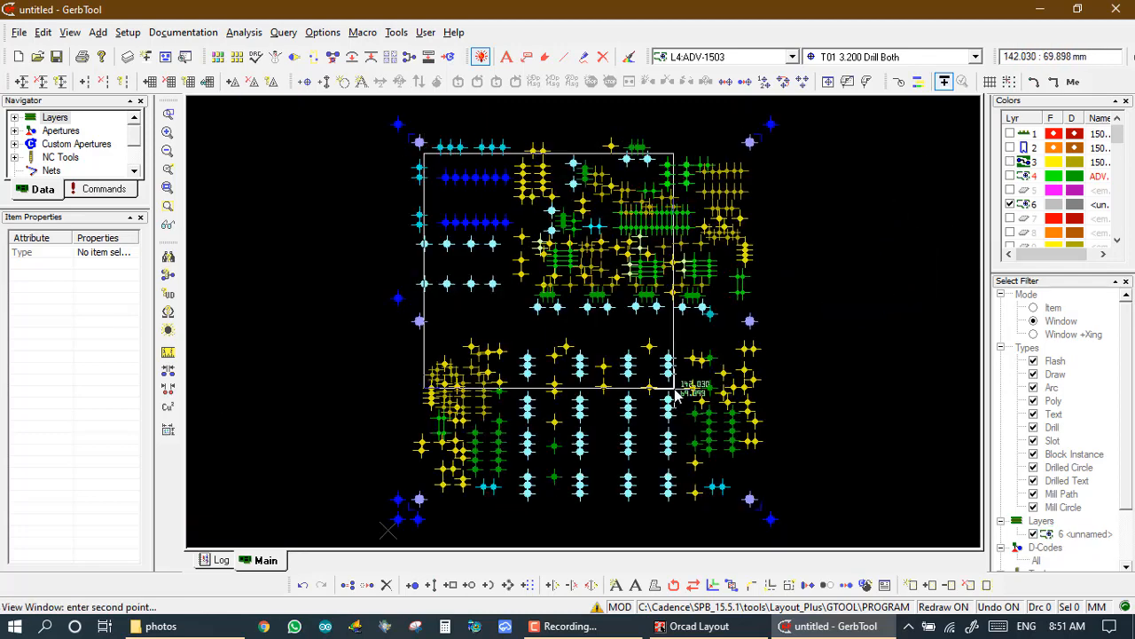
{"action": "left_click", "coordinate": [697, 393]}
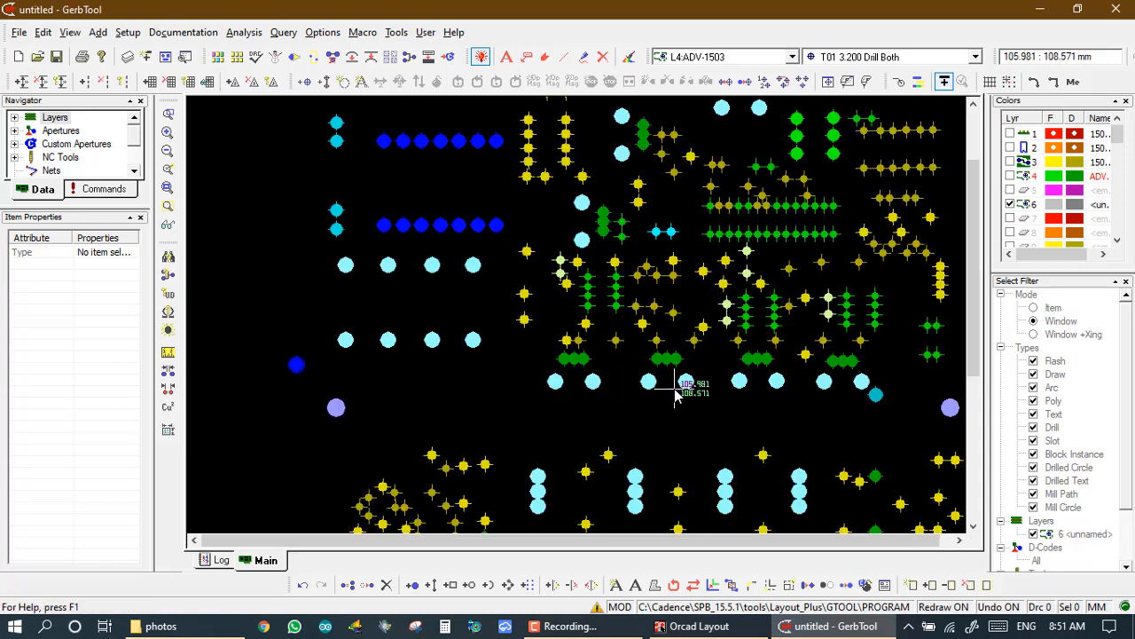
{"action": "right_click", "coordinate": [470, 342]}
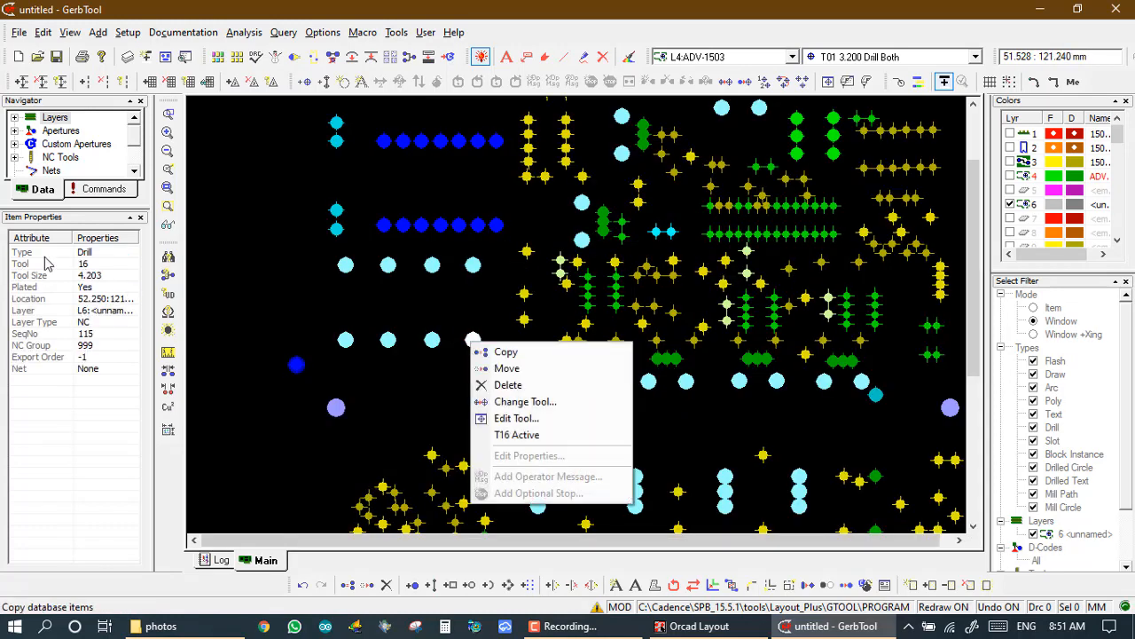
{"action": "left_click", "coordinate": [611, 297]}
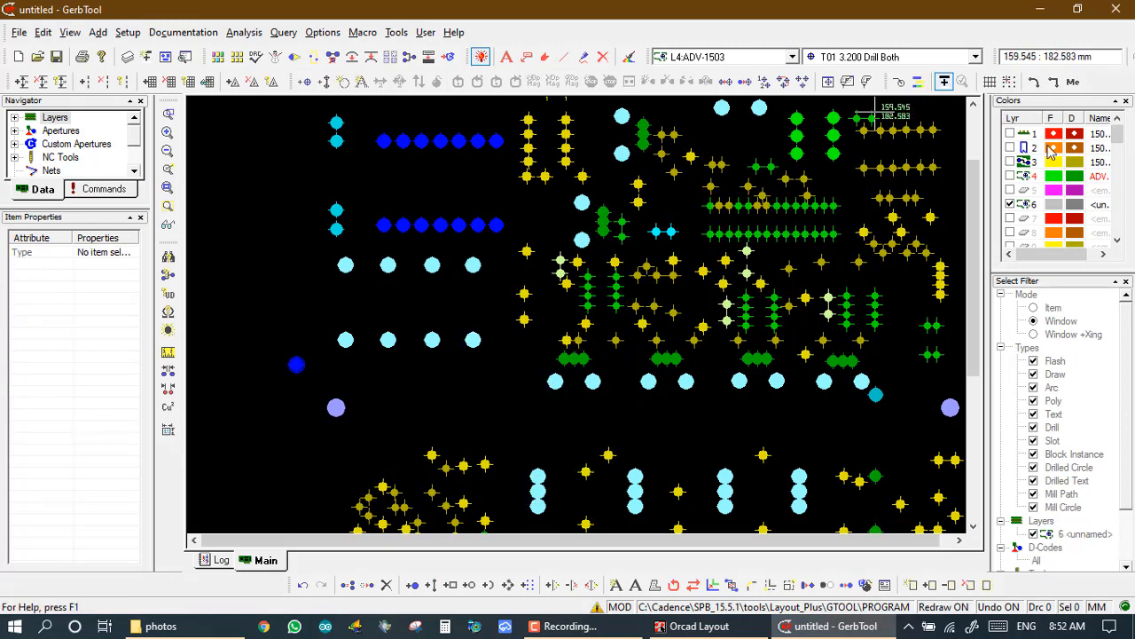
Display mask layer 3 again and compare a large square pad and a small round pad with their drill holes on layer 6.
{"action": "left_click", "coordinate": [1010, 162]}
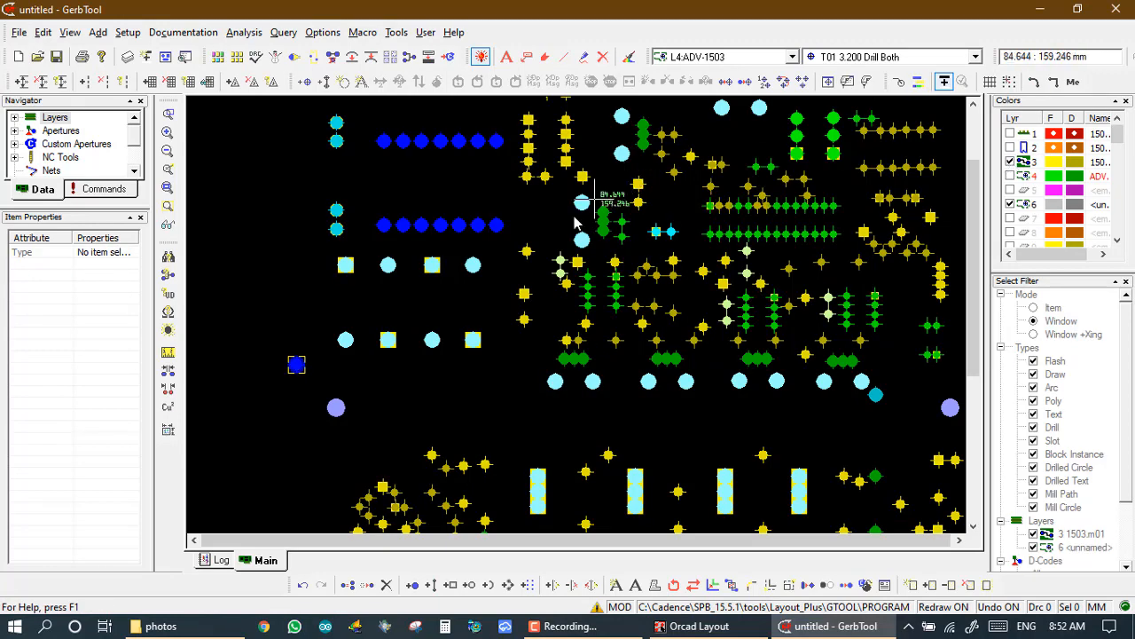
{"action": "left_click", "coordinate": [432, 265]}
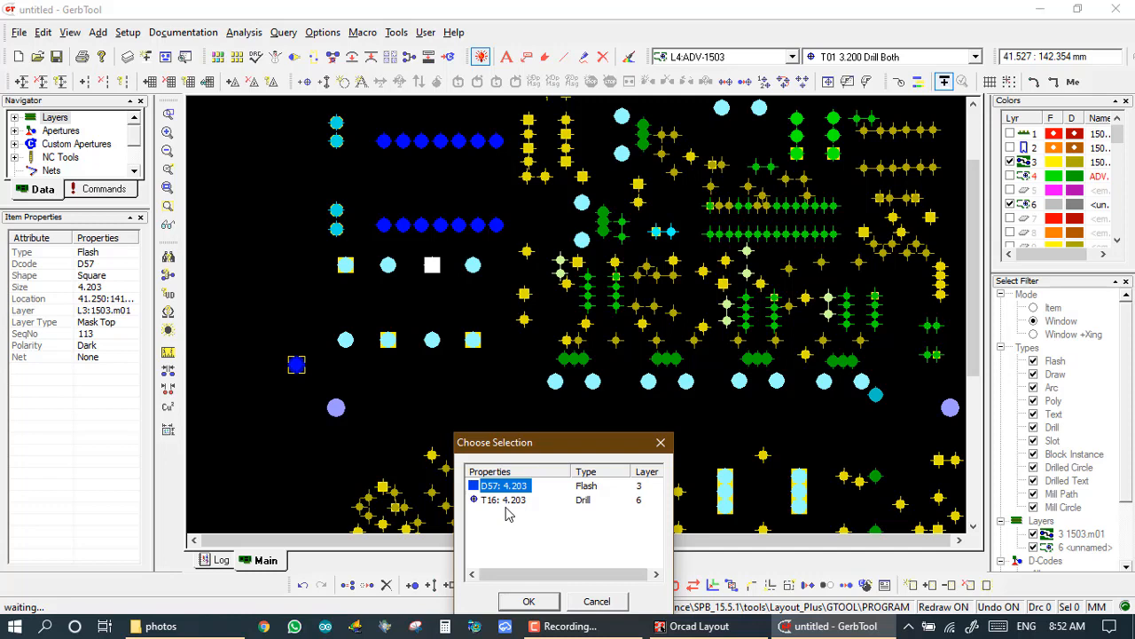
{"action": "right_click", "coordinate": [597, 601]}
{"action": "left_click", "coordinate": [434, 266]}
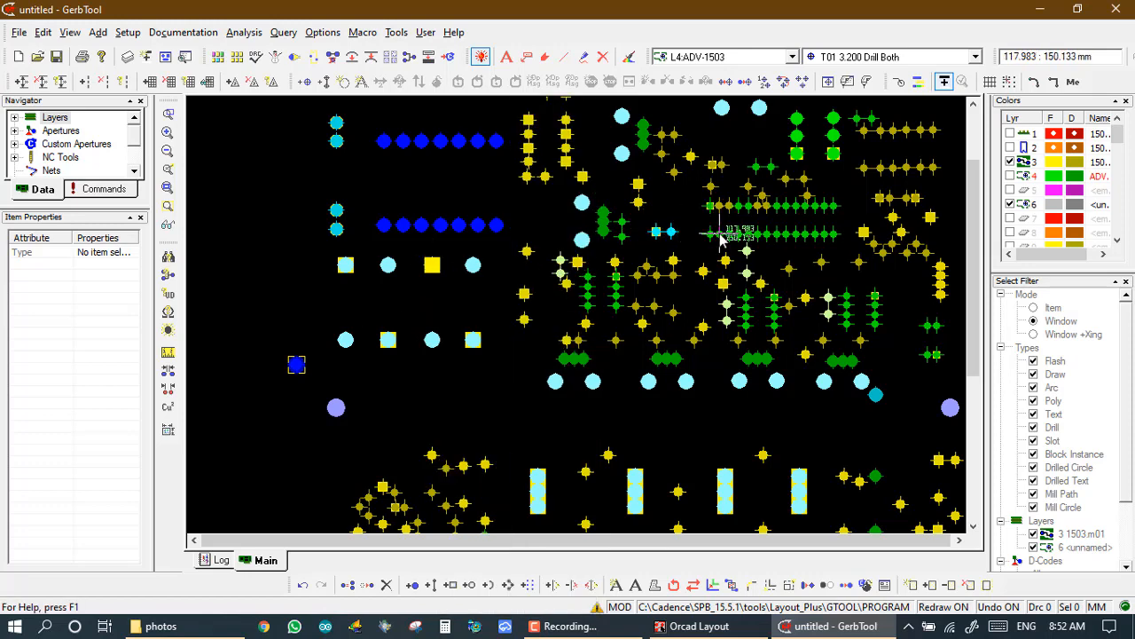
{"action": "scroll", "coordinate": [720, 237], "scroll_direction": "up", "scroll_amount": 5}
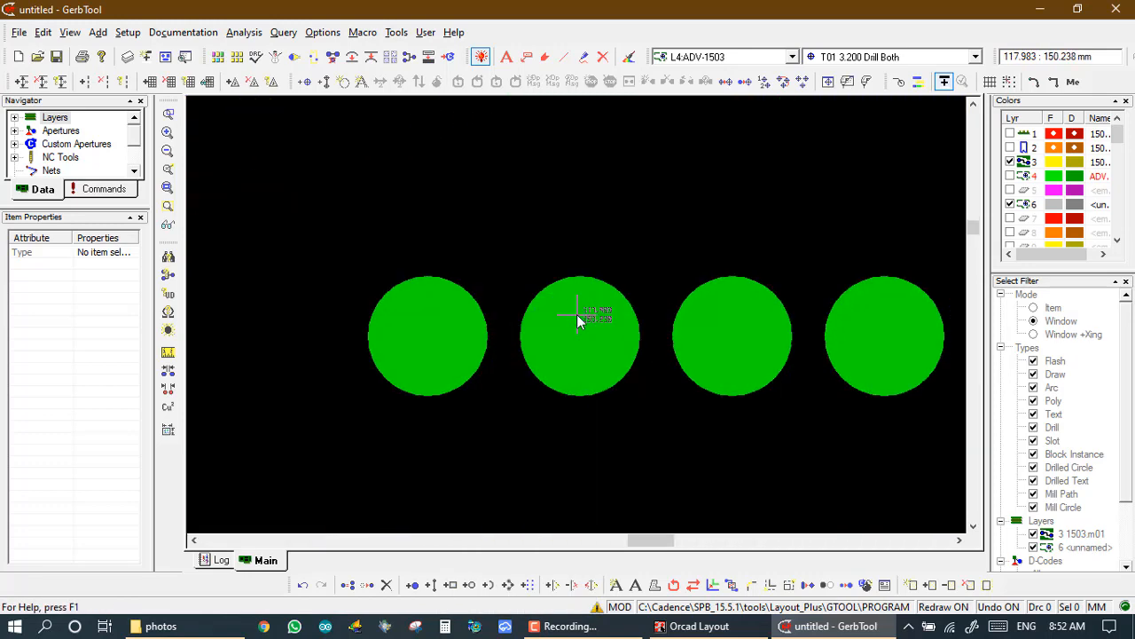
{"action": "left_click", "coordinate": [578, 314]}
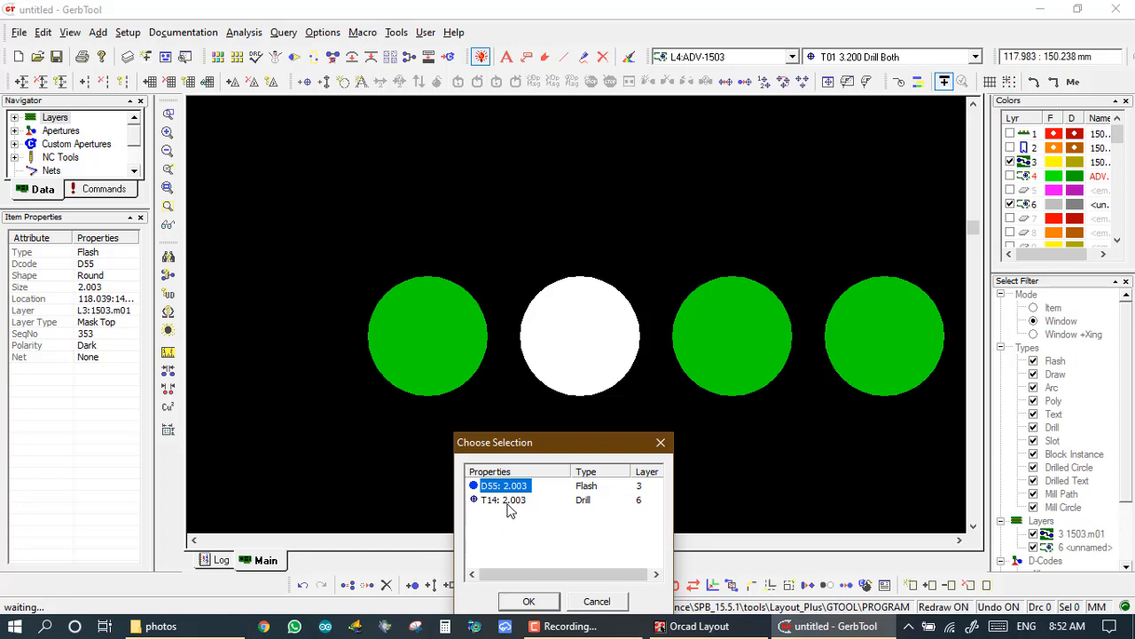
{"action": "left_click", "coordinate": [528, 600]}
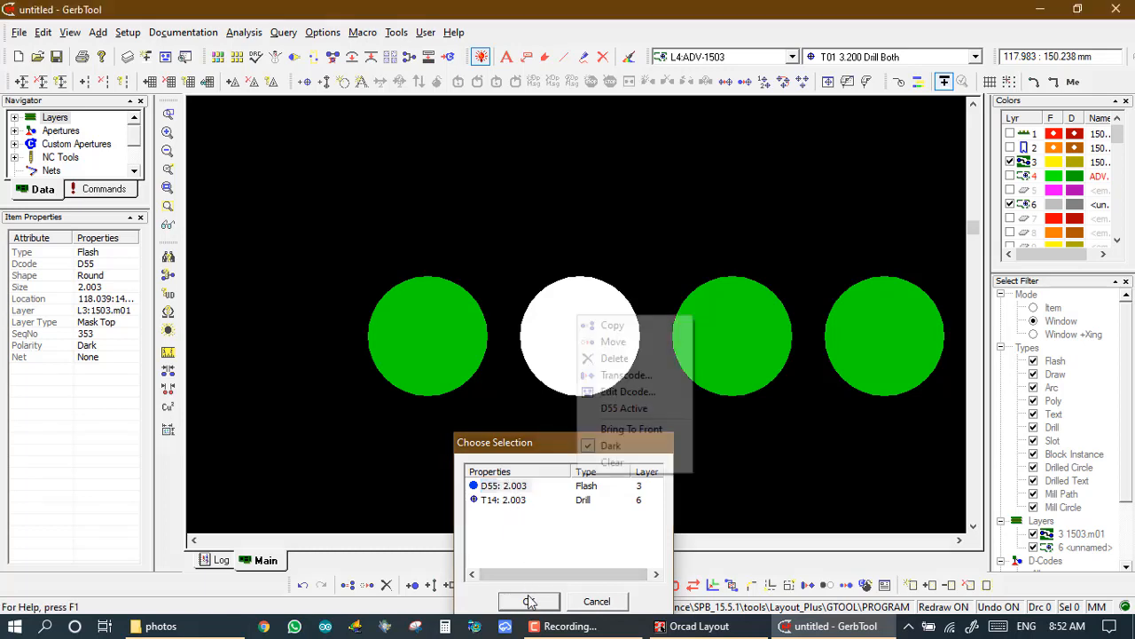
{"action": "left_click", "coordinate": [660, 446]}
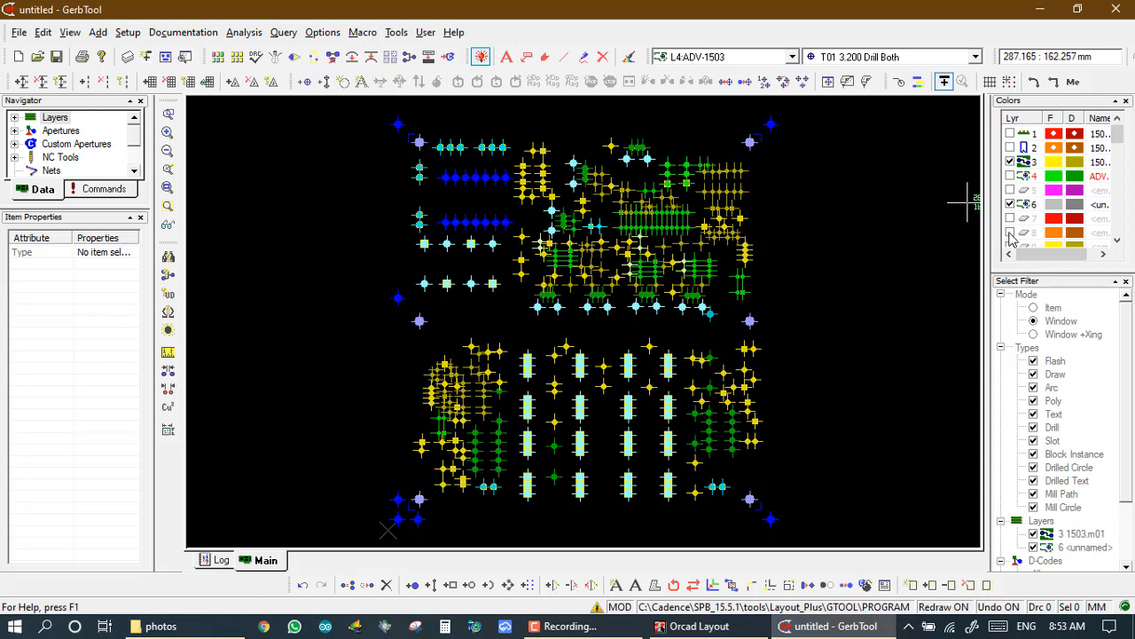
Convert NC layer 6 to Gerber data, with layer 8 as the destination.
{"action": "left_click", "coordinate": [396, 32]}
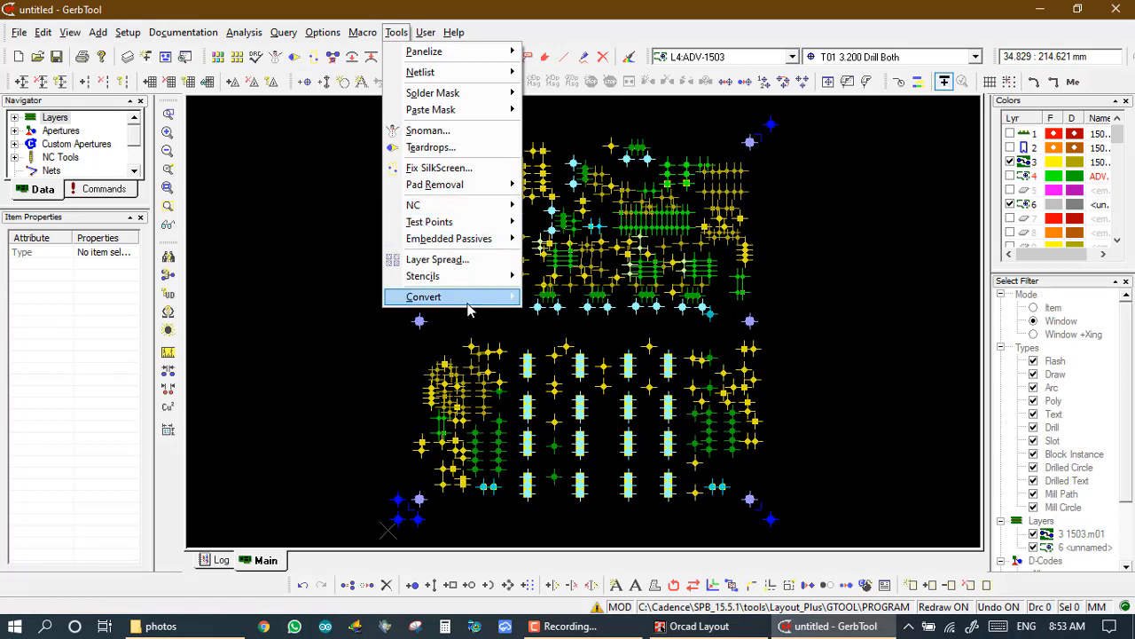
{"action": "mouse_move", "coordinate": [483, 302]}
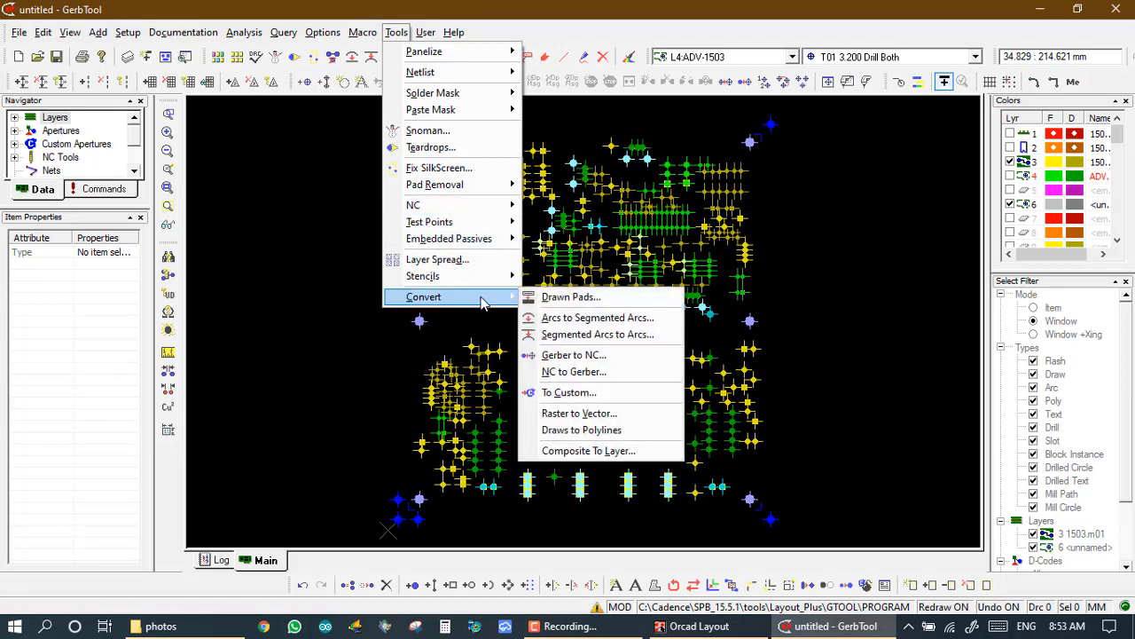
{"action": "left_click", "coordinate": [578, 374]}
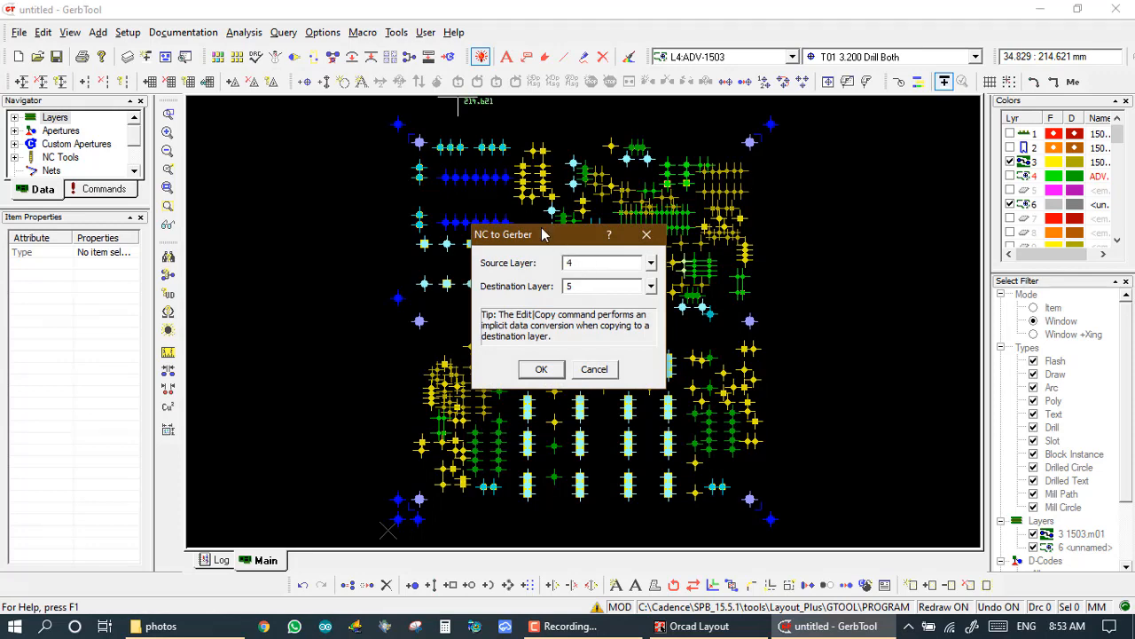
{"action": "left_click_drag", "start_coordinate": [495, 232], "coordinate": [177, 190]}
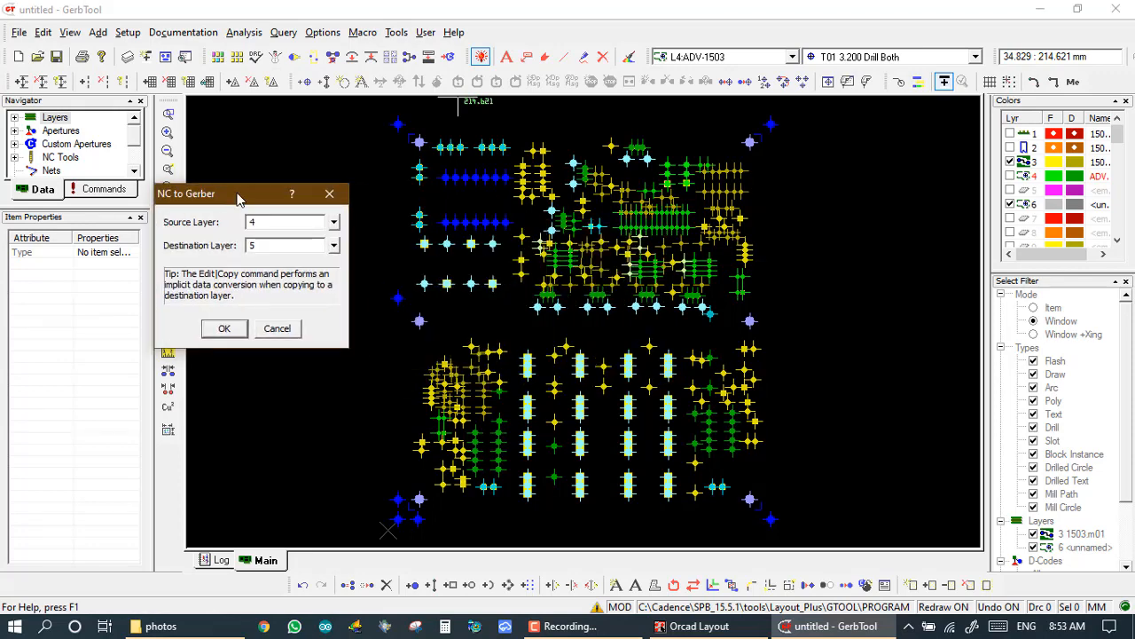
{"action": "left_click", "coordinate": [334, 223]}
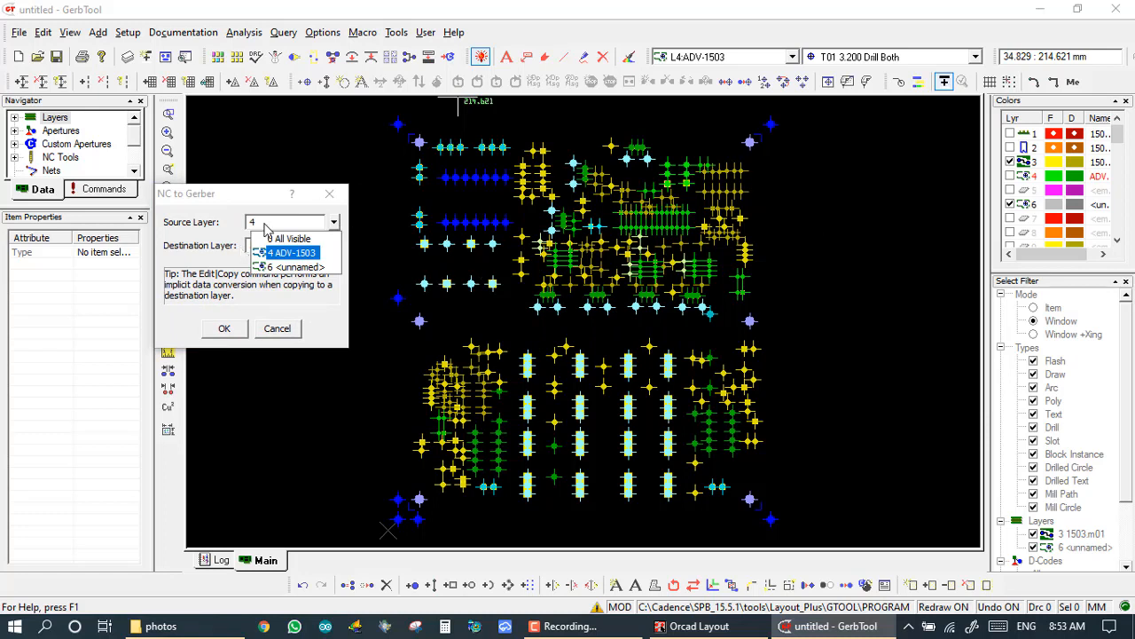
{"action": "left_click", "coordinate": [287, 267]}
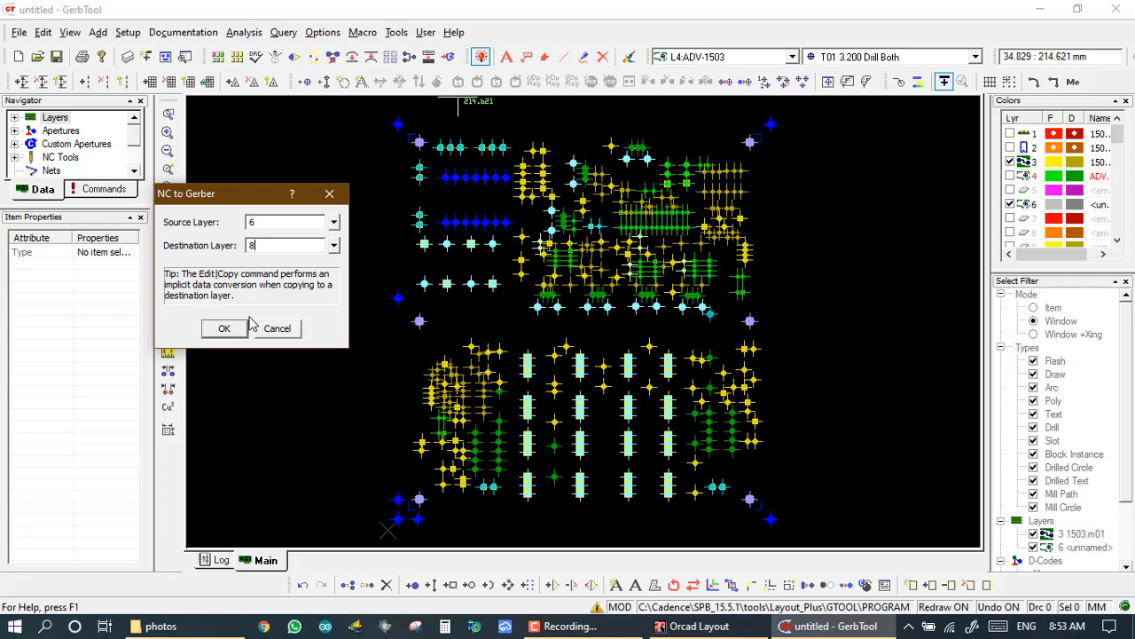
{"action": "left_click", "coordinate": [223, 328]}
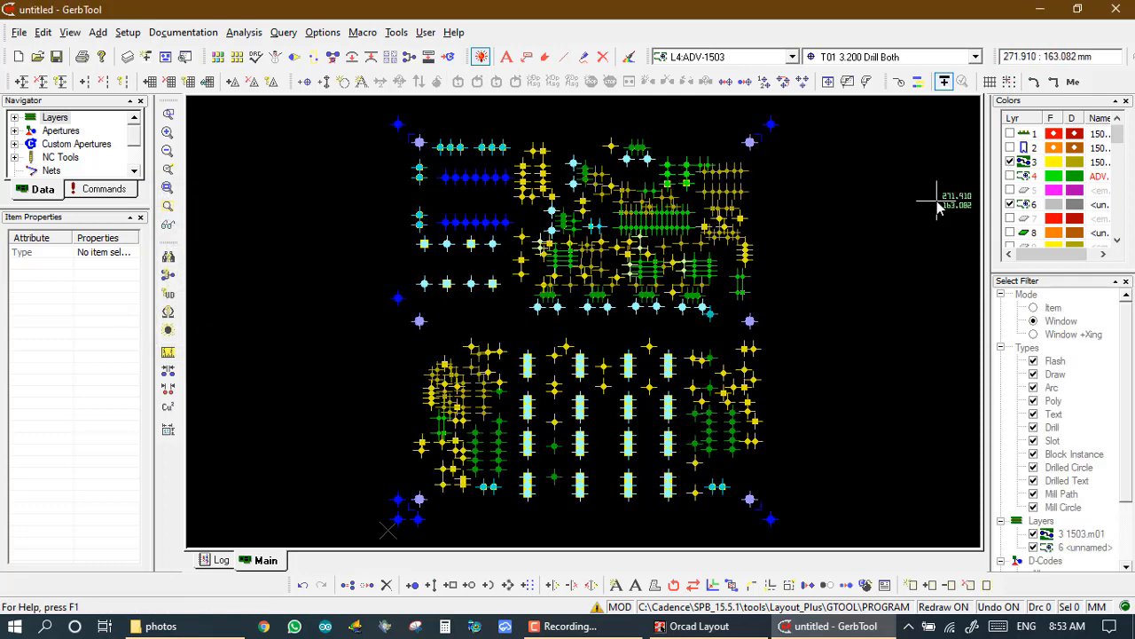
Display Gerber layer 8 in place of NC layer 6 and view its pads over mask layer 3 up close.
{"action": "left_click", "coordinate": [1010, 233]}
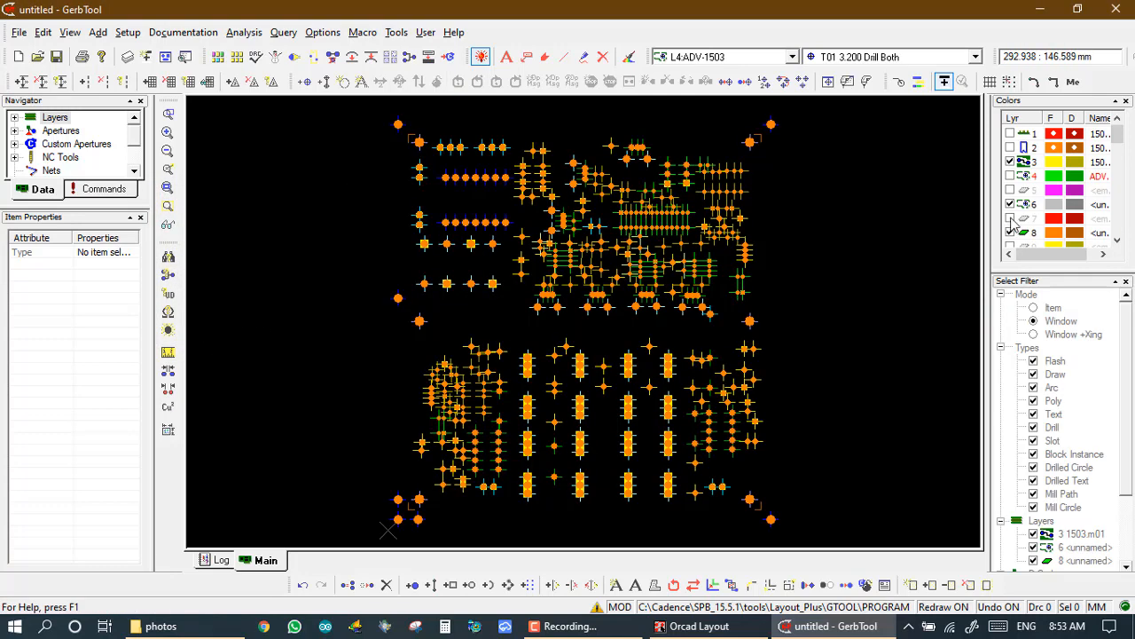
{"action": "left_click", "coordinate": [1010, 204]}
{"action": "left_click", "coordinate": [410, 197]}
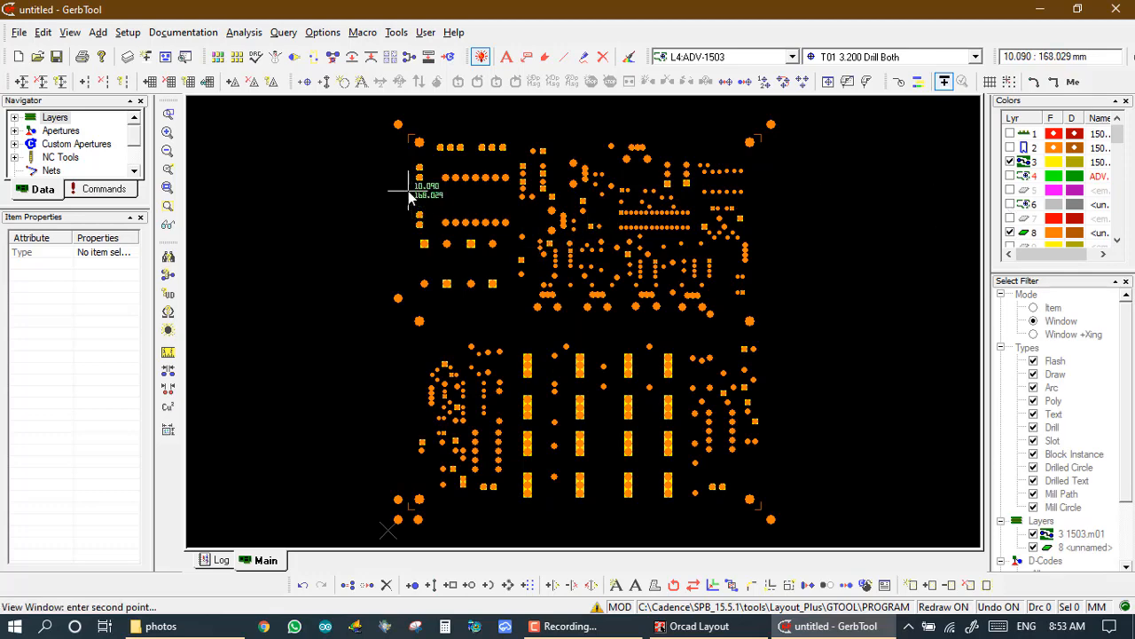
{"action": "left_click", "coordinate": [671, 316]}
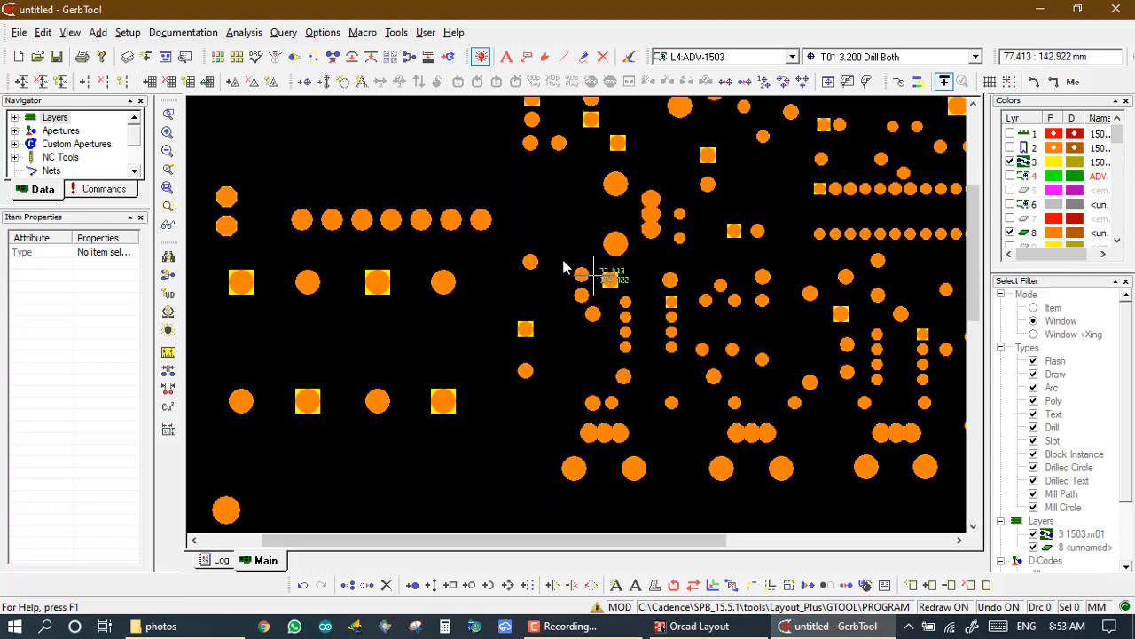
Compare the overlapping mask layer 3 and Gerber layer 8 flashes at the sixth pad in the upper seven-pad row.
{"action": "left_click", "coordinate": [451, 221]}
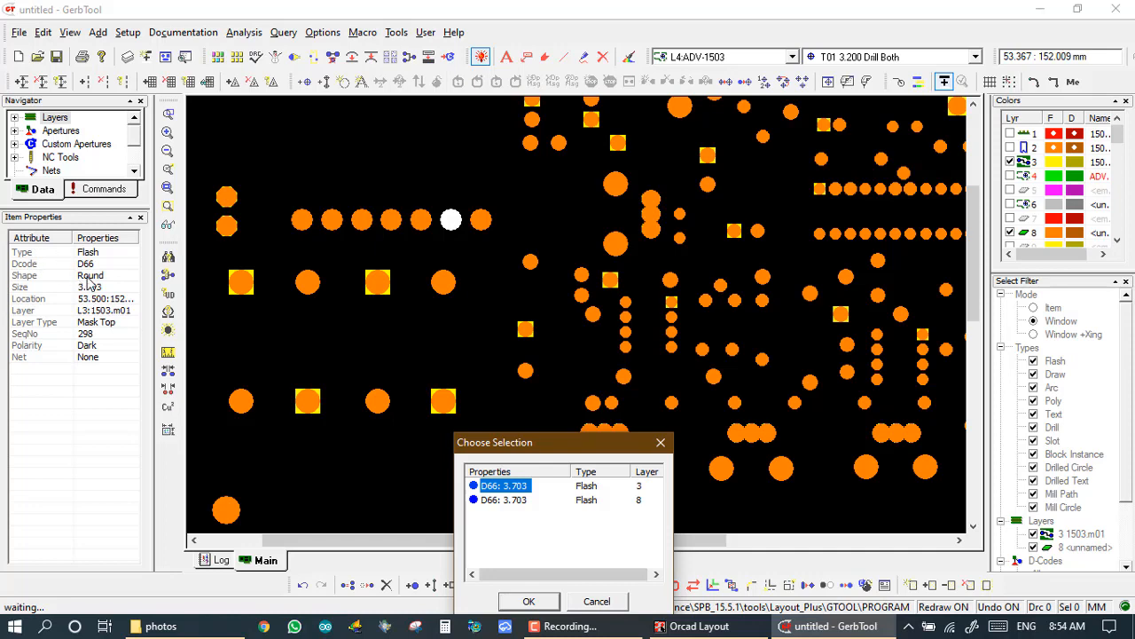
{"action": "right_click", "coordinate": [451, 222]}
{"action": "key", "text": "Escape"}
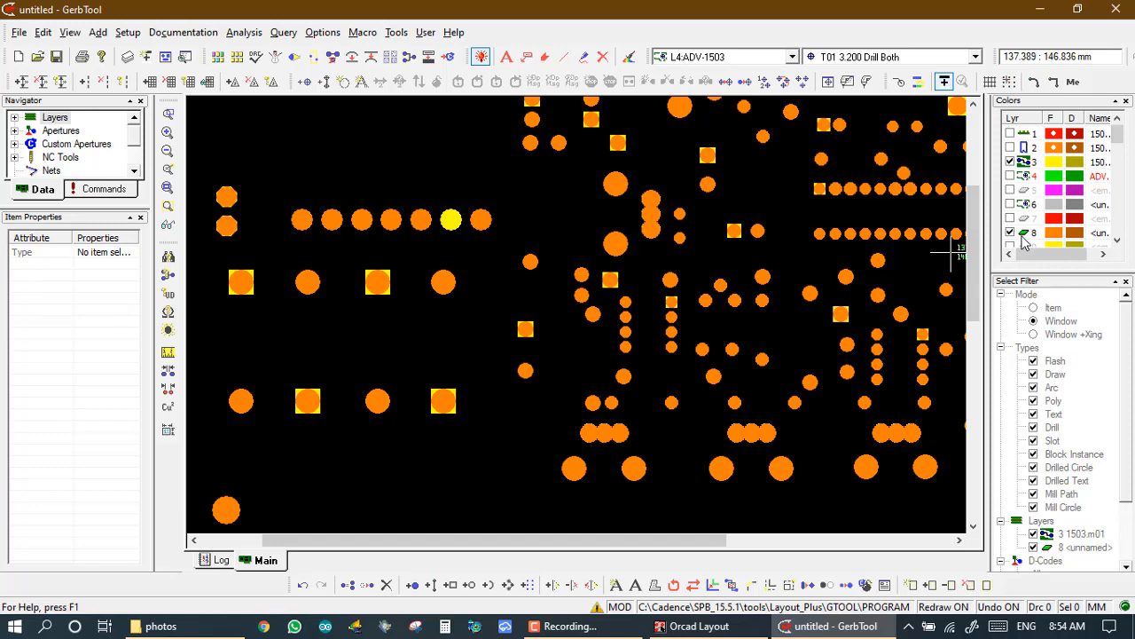
Display NC layer 6 as well and compare the last pad of the seven-pad row across layers 3, 6 and 8.
{"action": "left_click", "coordinate": [1010, 205]}
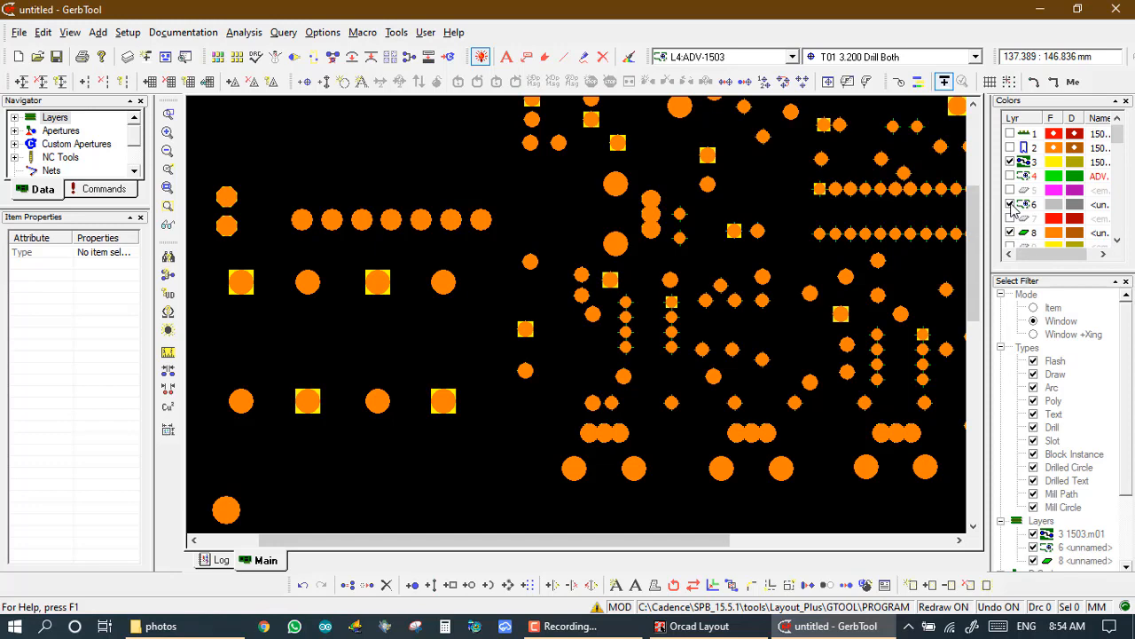
{"action": "left_click", "coordinate": [480, 222]}
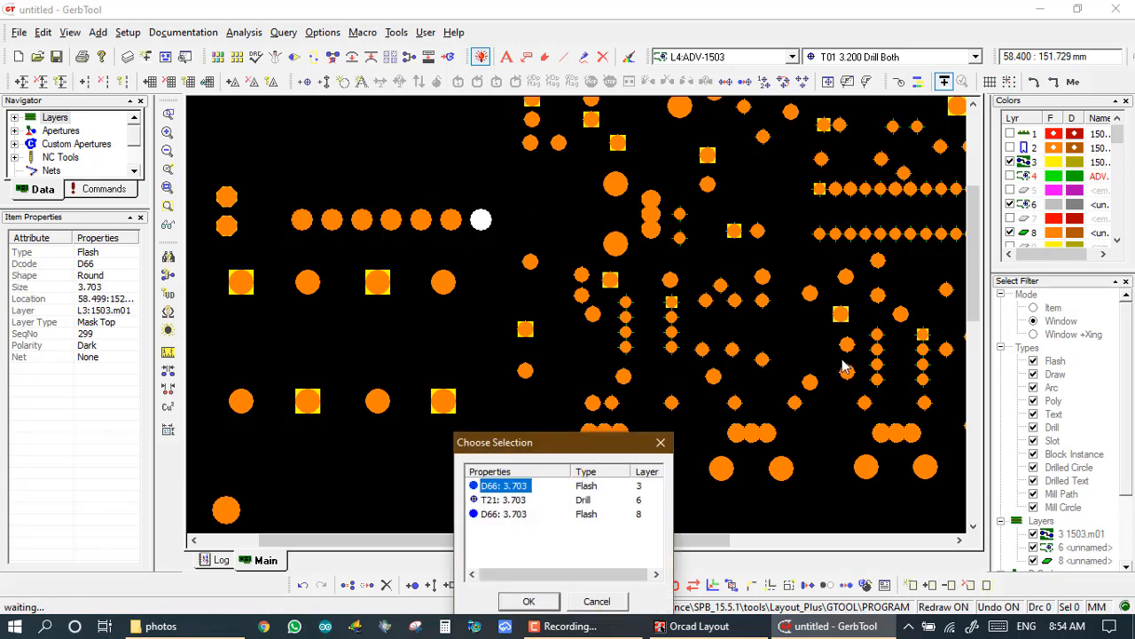
{"action": "key", "text": "Escape"}
{"action": "right_click", "coordinate": [480, 221]}
{"action": "key", "text": "Escape"}
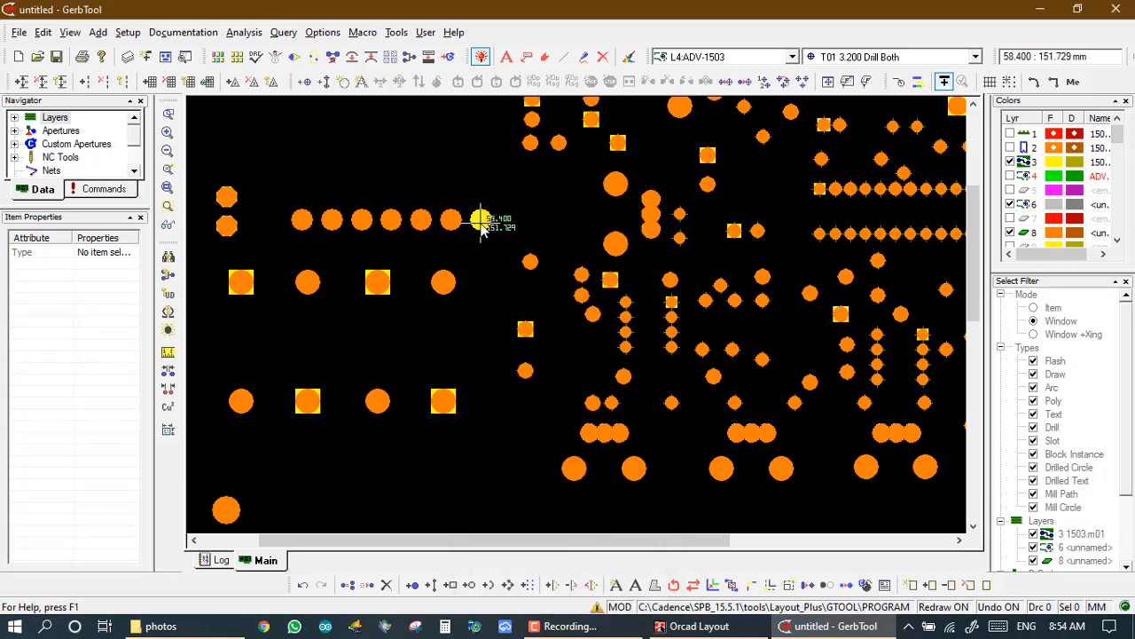
Hide mask layer 3 and compare the layer 6 drill with the layer 8 flash at the fifth pad in the row.
{"action": "left_click", "coordinate": [1010, 161]}
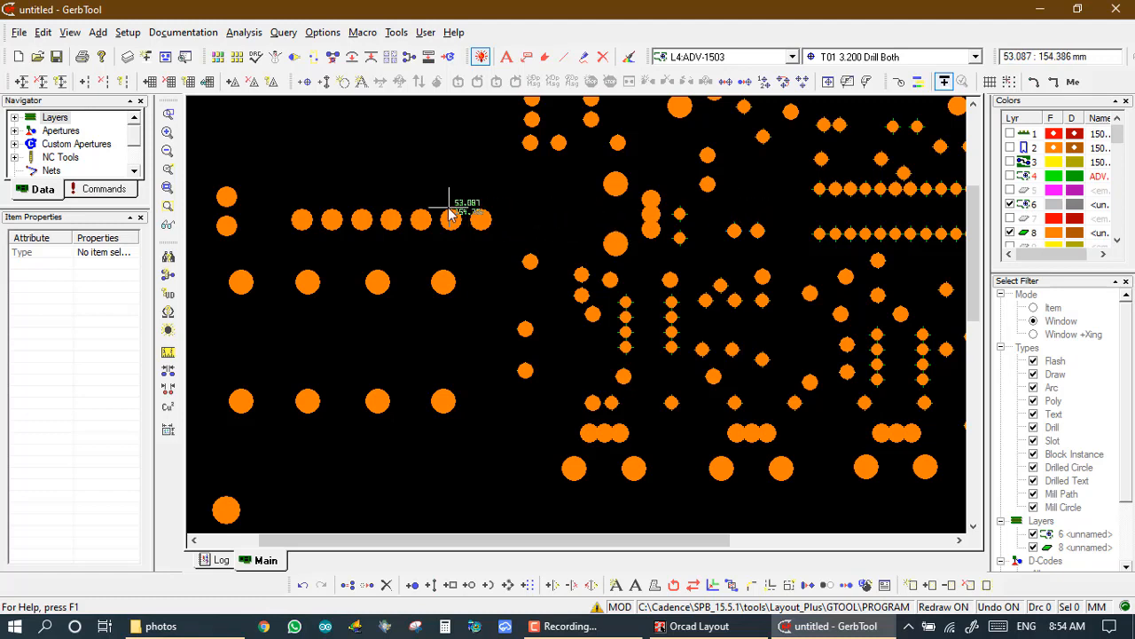
{"action": "left_click", "coordinate": [421, 222]}
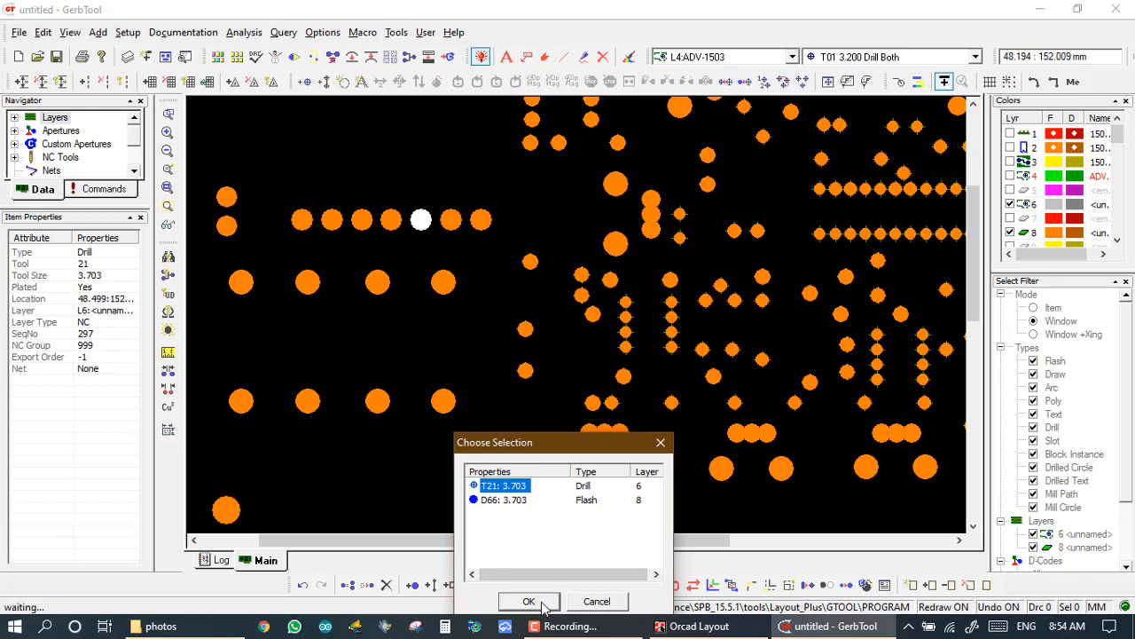
{"action": "left_click", "coordinate": [596, 602]}
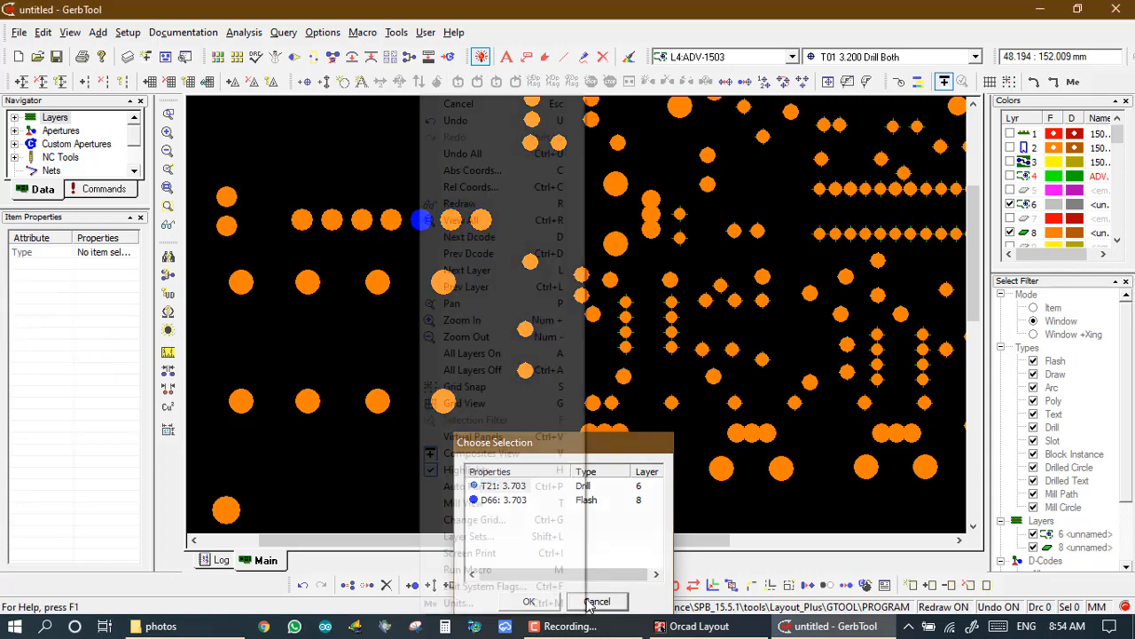
{"action": "left_click", "coordinate": [420, 222]}
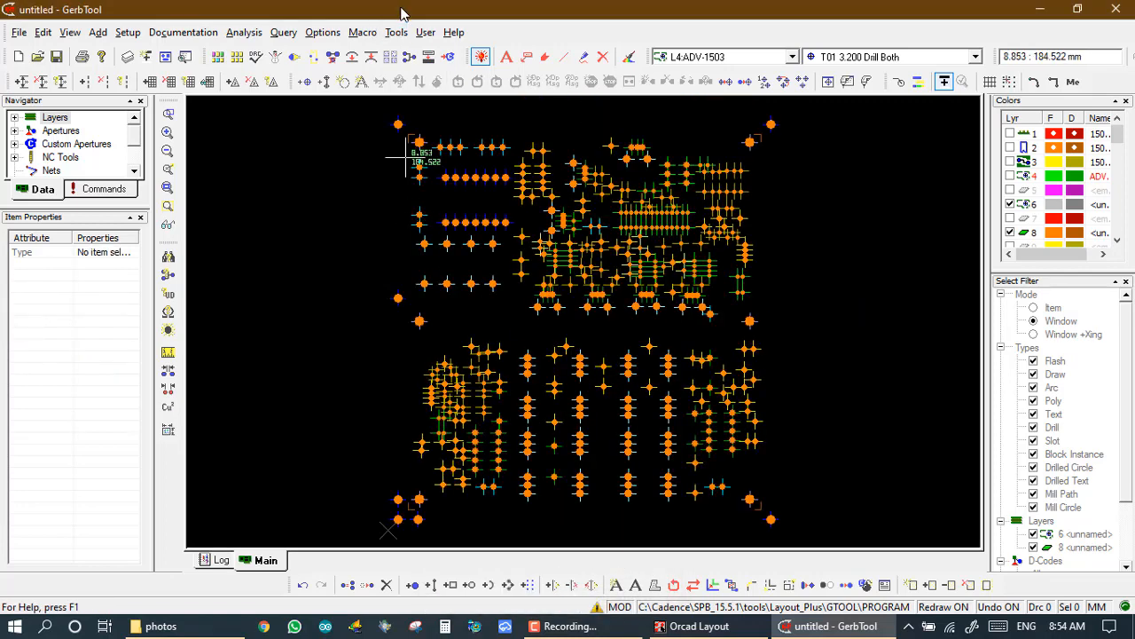
{"action": "left_click", "coordinate": [396, 34]}
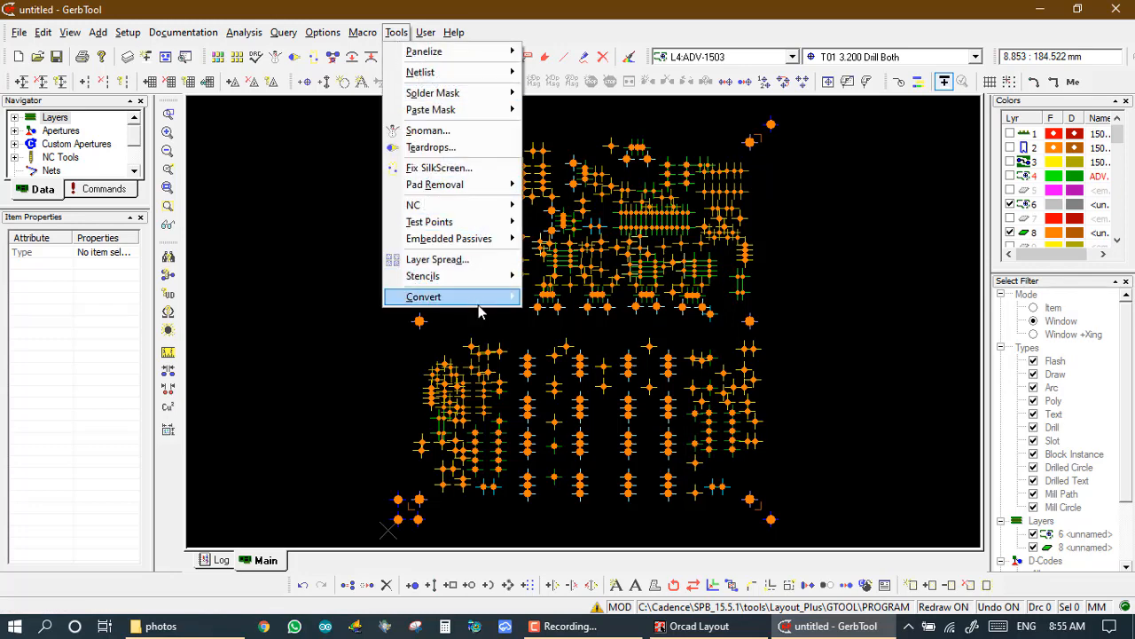
{"action": "mouse_move", "coordinate": [479, 300]}
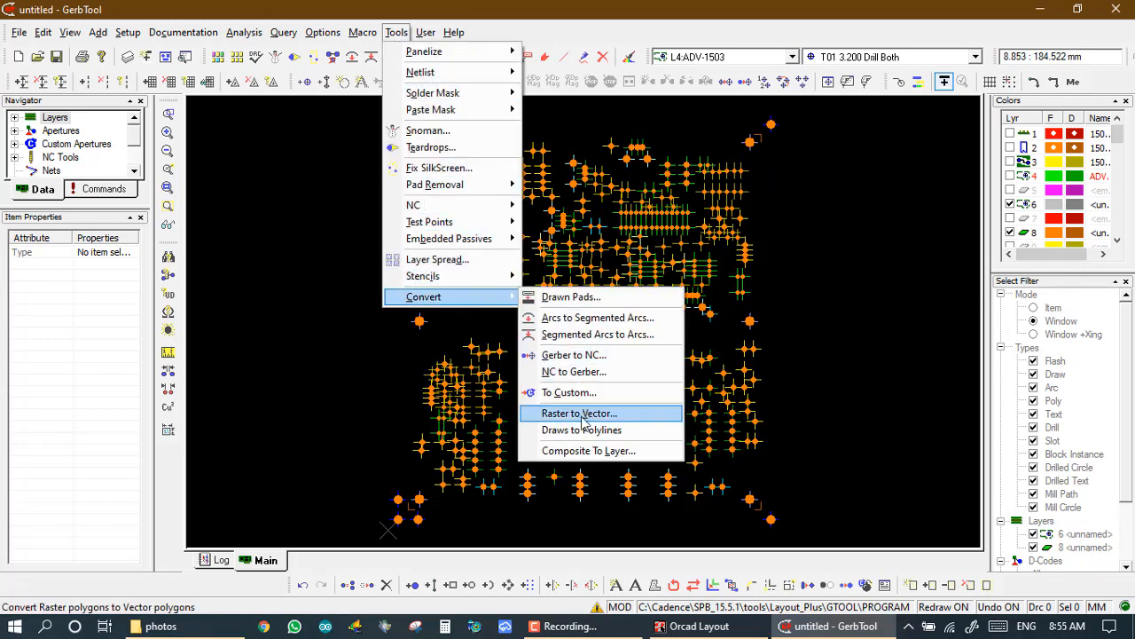
{"action": "left_click", "coordinate": [868, 389]}
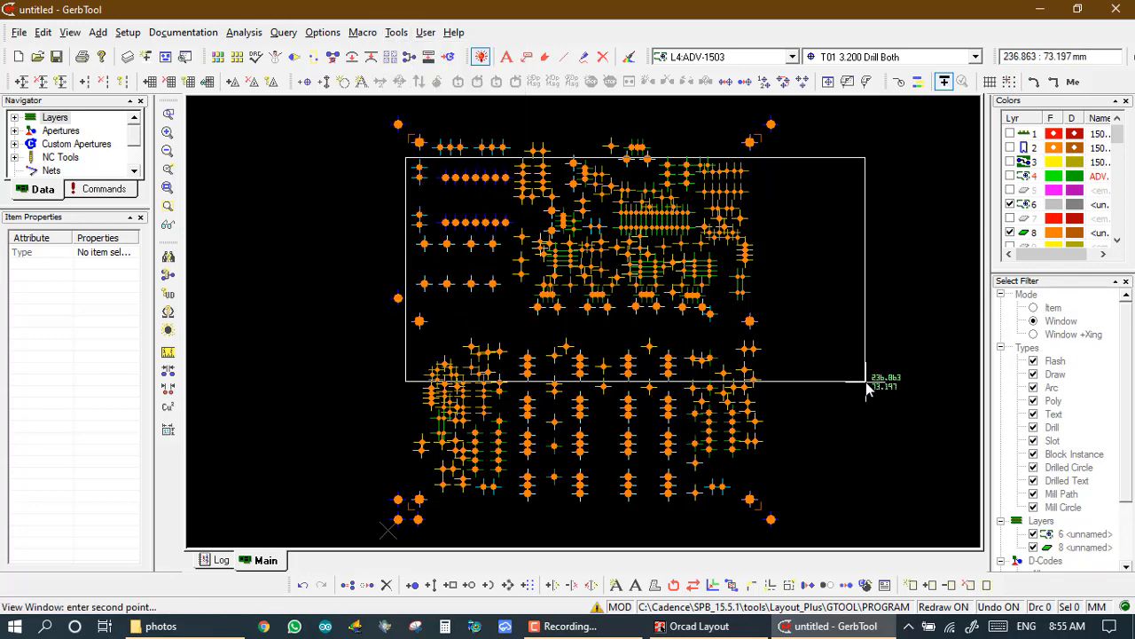
Hide layers 8 and 6 and display only the copper layer 1503.c01.
{"action": "scroll", "coordinate": [865, 381], "scroll_direction": "up", "scroll_amount": 1}
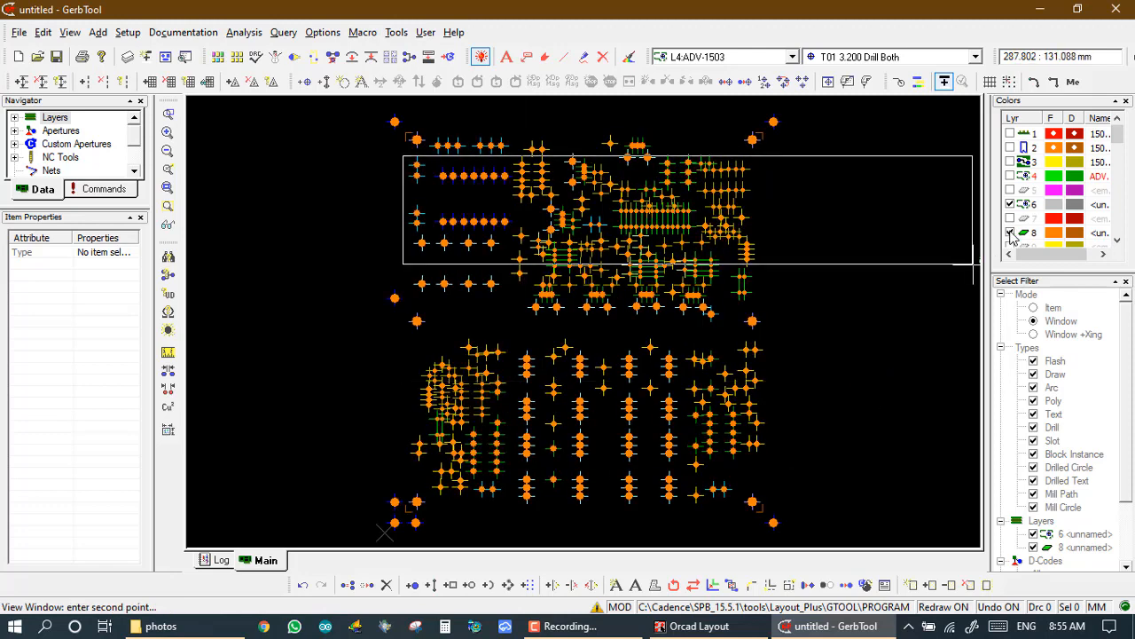
{"action": "left_click", "coordinate": [1010, 231]}
{"action": "left_click", "coordinate": [1011, 205]}
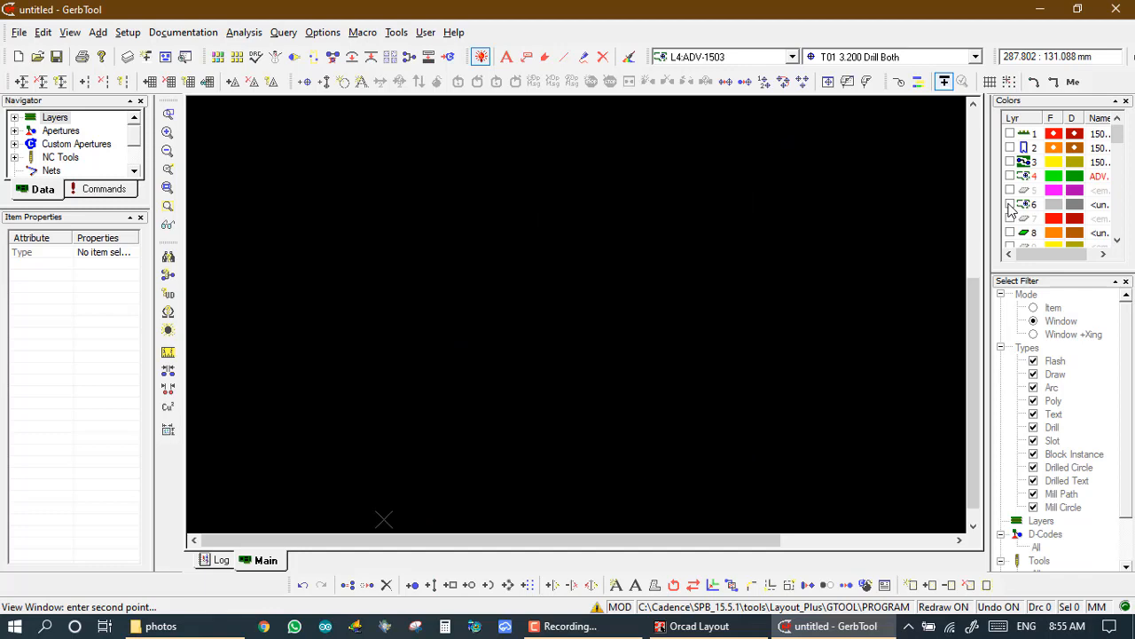
{"action": "left_click", "coordinate": [1011, 133]}
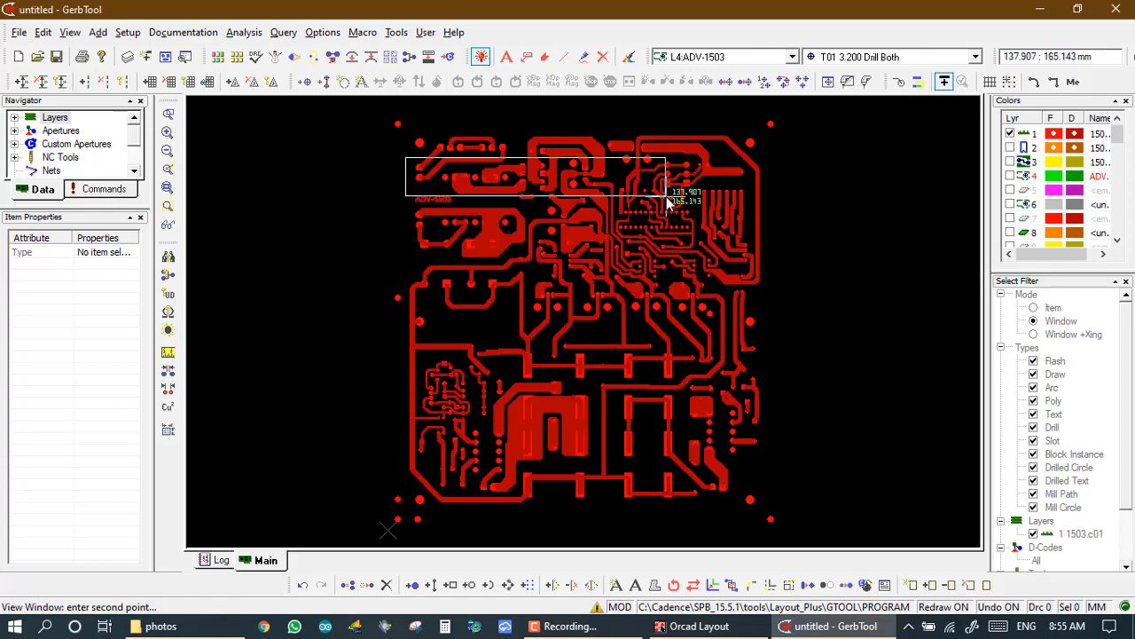
{"action": "left_click", "coordinate": [684, 409]}
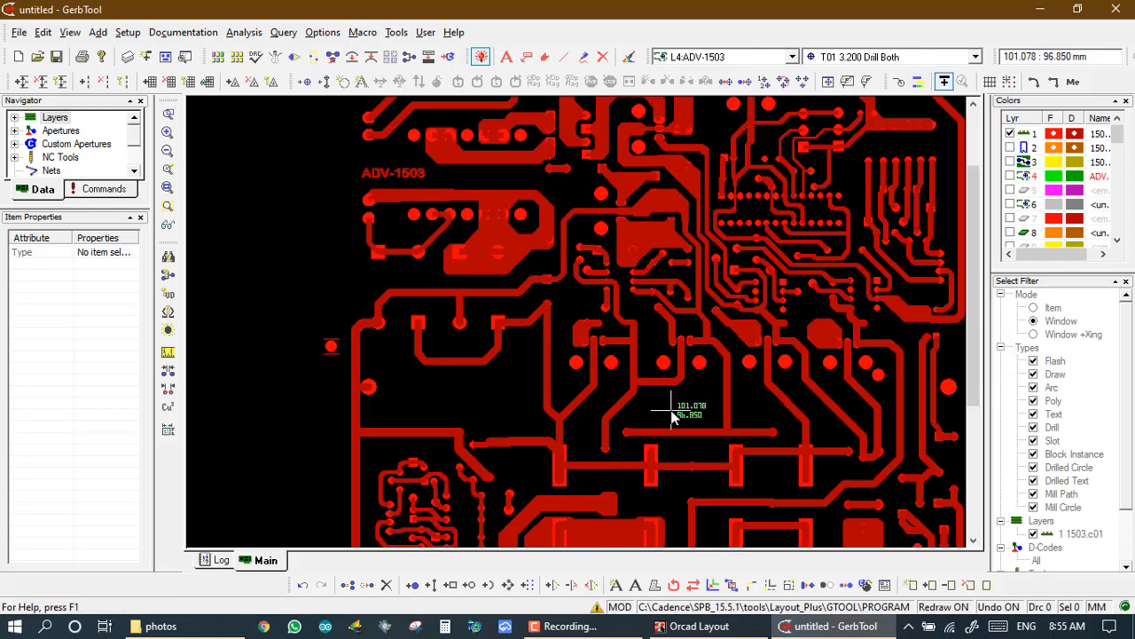
Examine the properties of the large copper polygon just below the ADV-1503 text on layer 1.
{"action": "left_click", "coordinate": [380, 167]}
{"action": "left_click", "coordinate": [572, 314]}
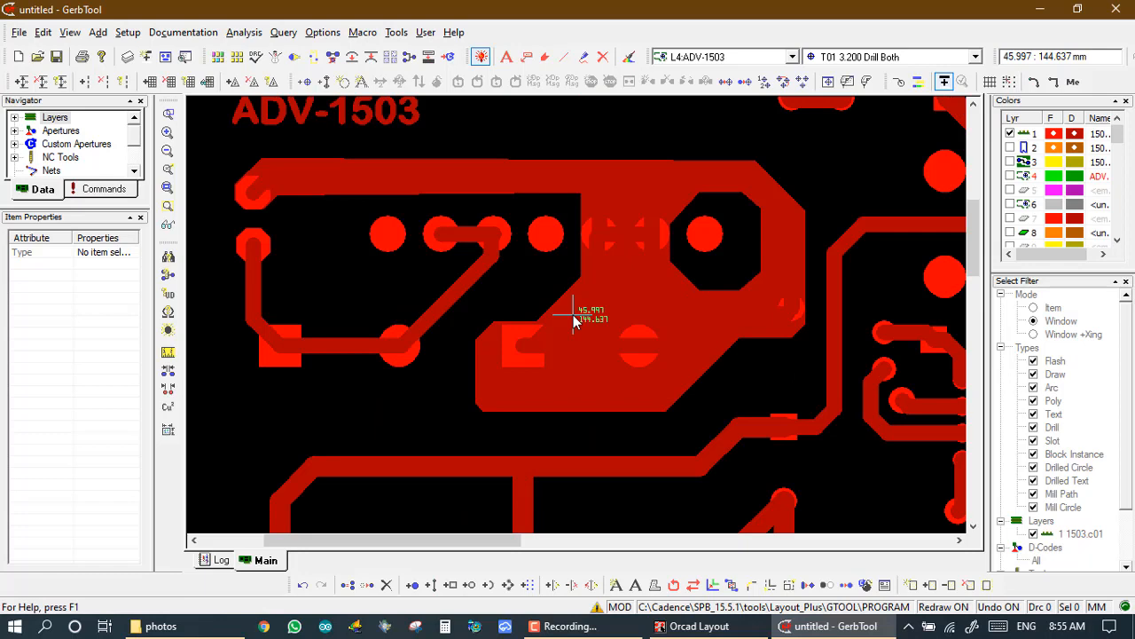
{"action": "right_click", "coordinate": [645, 295]}
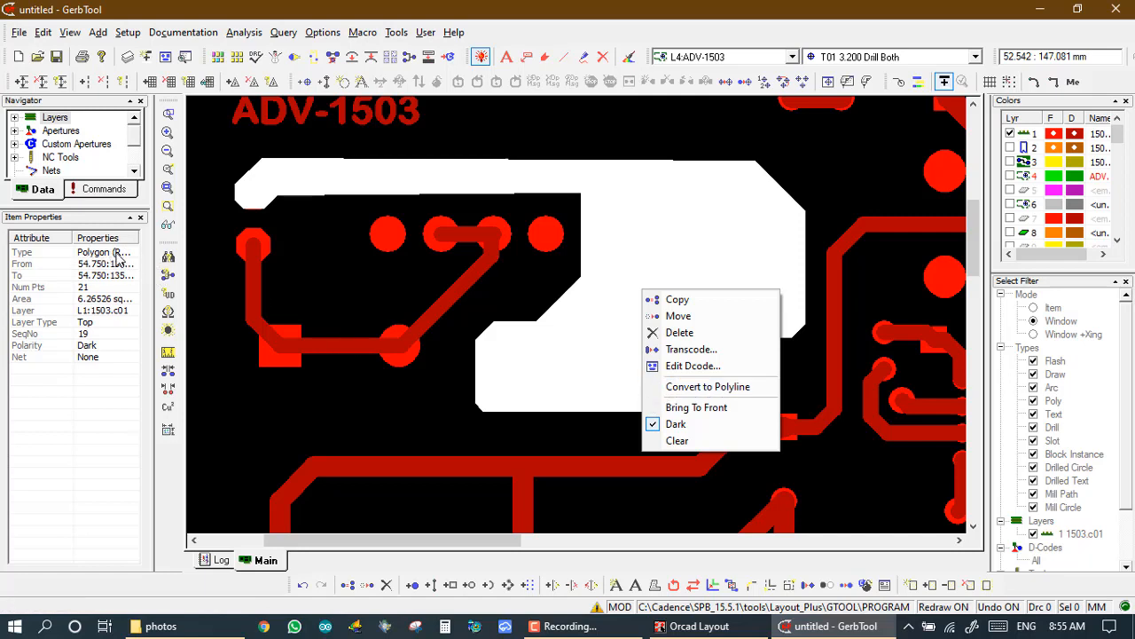
{"action": "left_click", "coordinate": [338, 417]}
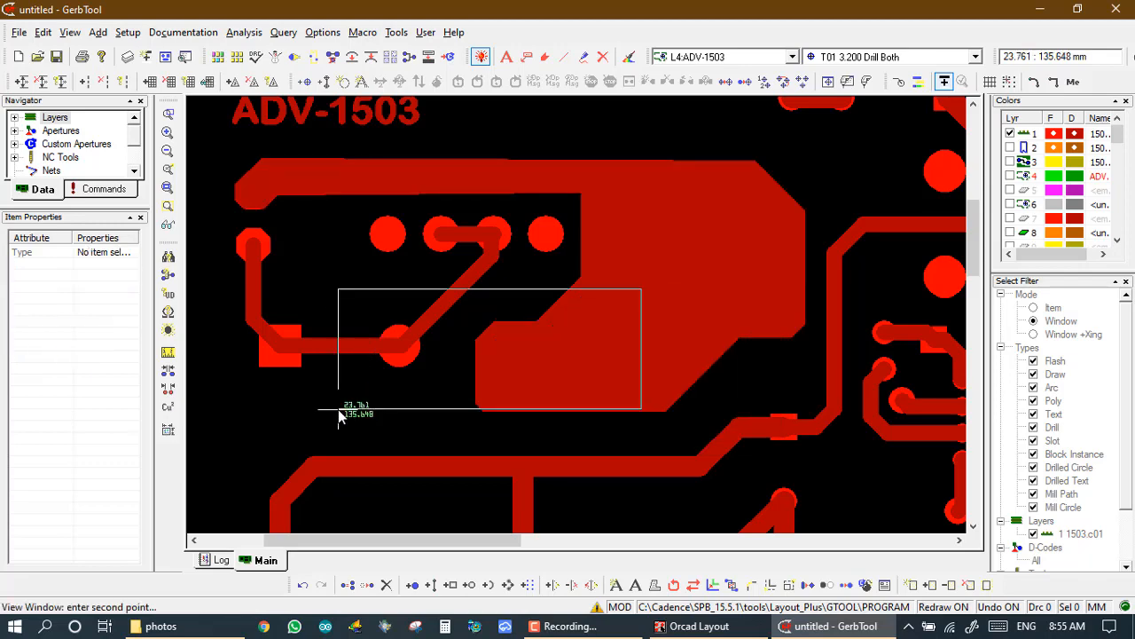
Examine the properties of the large raster polygon in the board's lower middle area on layer 1.
{"action": "key", "text": "Home"}
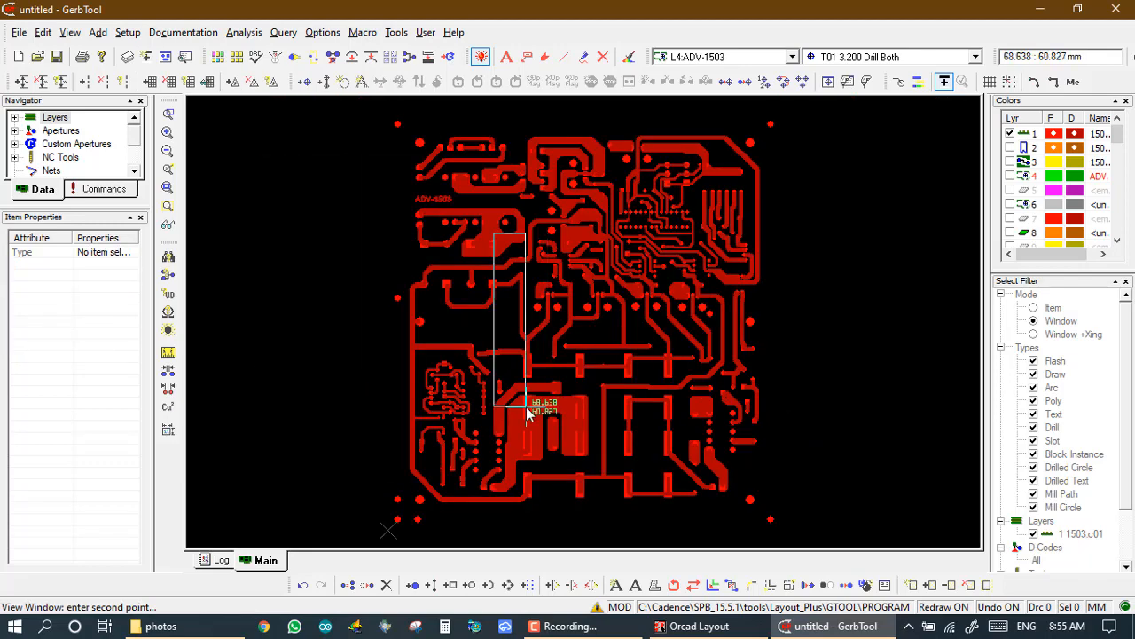
{"action": "left_click", "coordinate": [519, 430]}
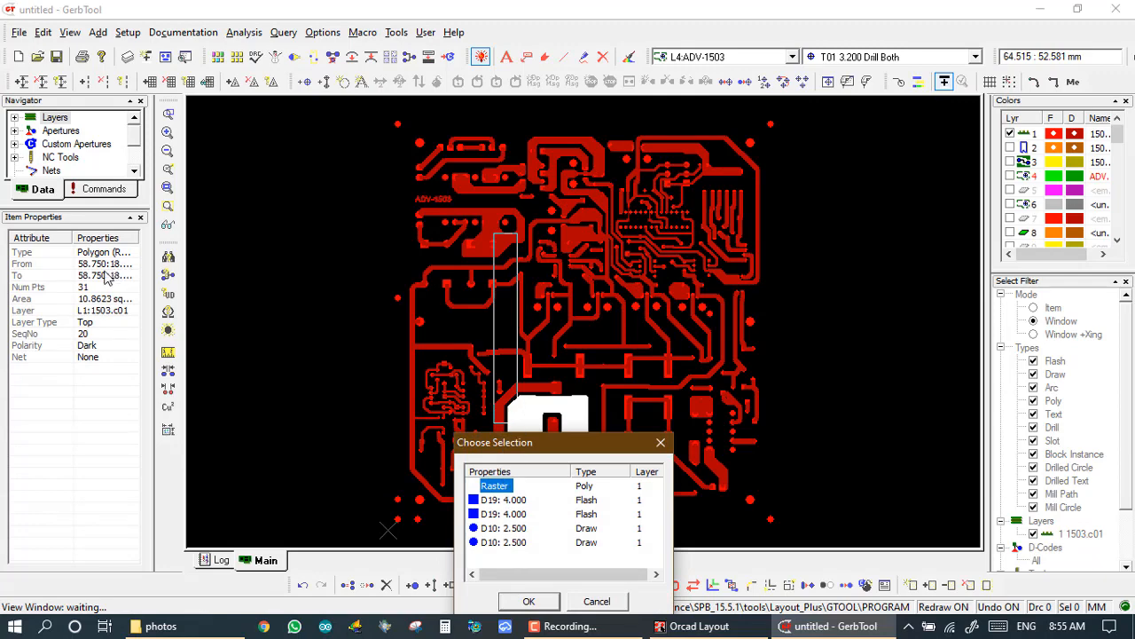
{"action": "key", "text": "Escape"}
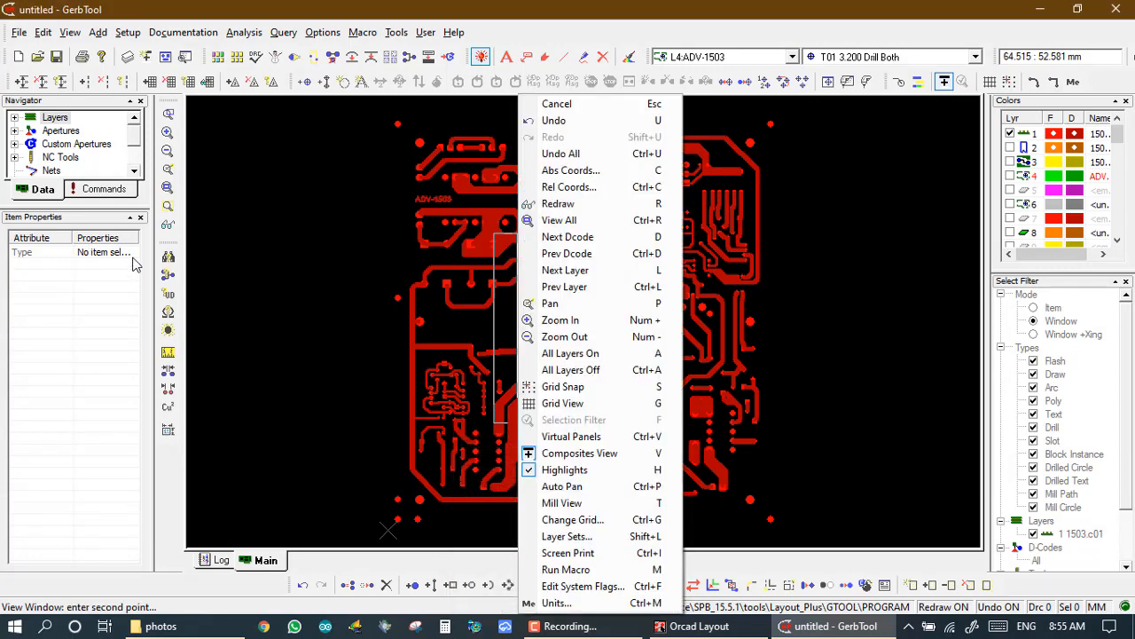
{"action": "key", "text": "Escape"}
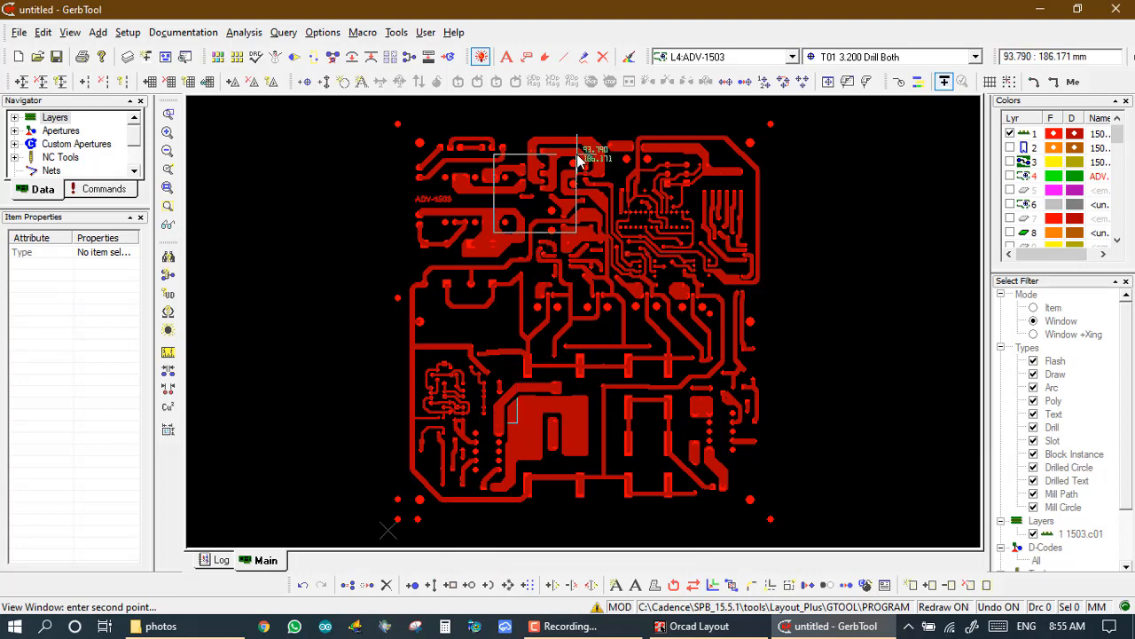
Examine the properties of the two raster polygons in the board's upper middle area.
{"action": "left_click", "coordinate": [583, 233]}
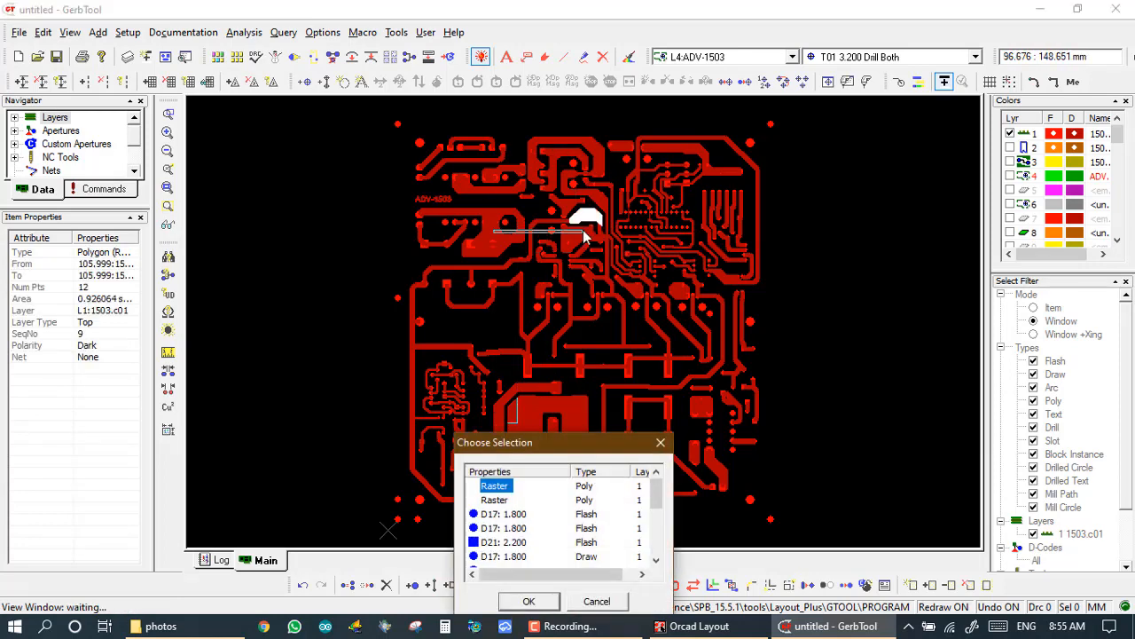
{"action": "left_click", "coordinate": [500, 501]}
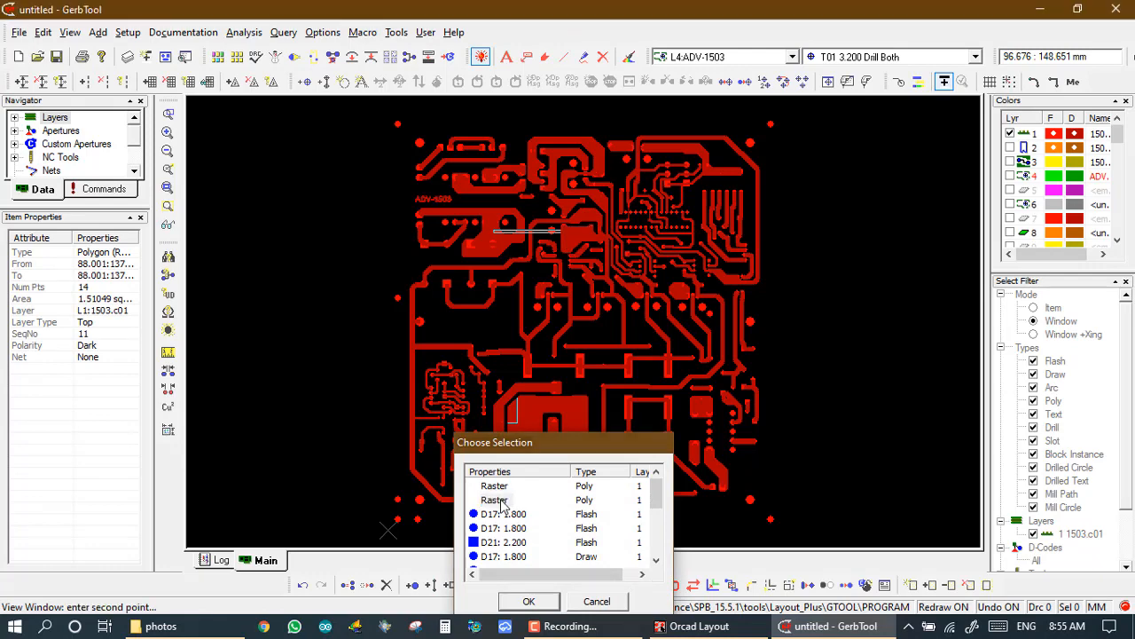
{"action": "right_click", "coordinate": [501, 501]}
{"action": "key", "text": "Escape"}
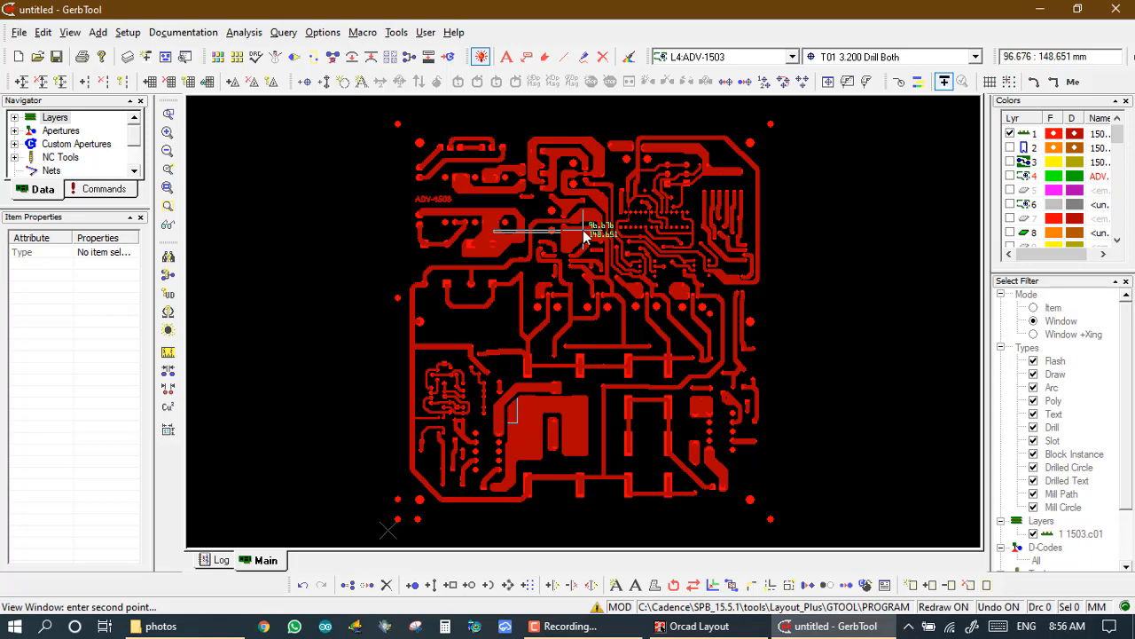
Convert the raster polygons on layer 1 (1503.c01) to vector with solid fill and border D-code D10 Round 2.500.
{"action": "left_click", "coordinate": [413, 145]}
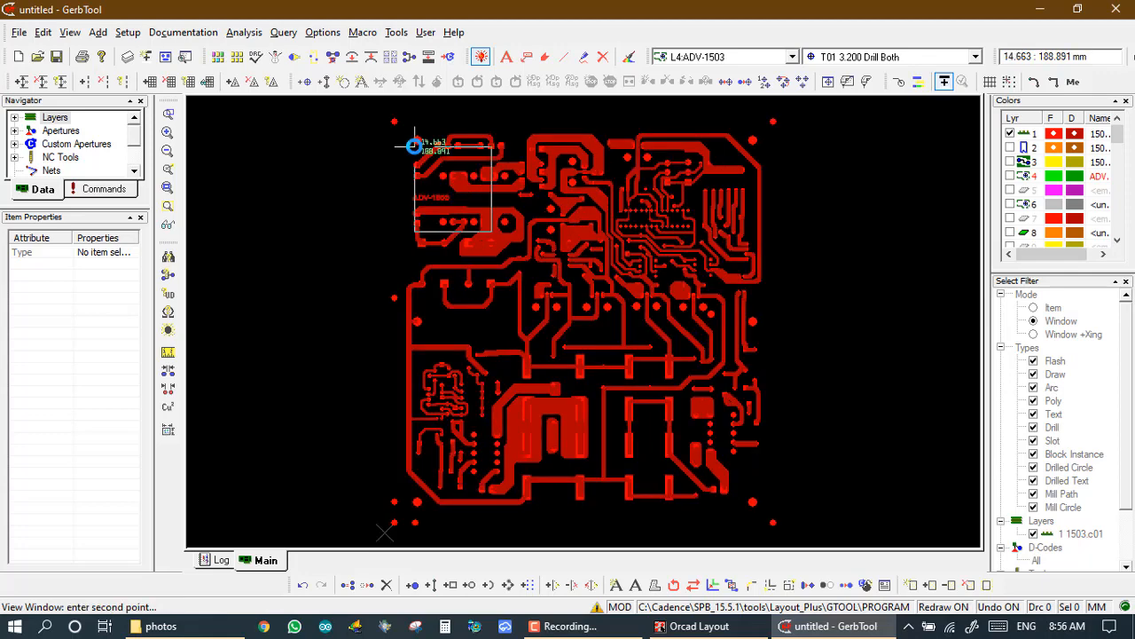
{"action": "left_click", "coordinate": [396, 32]}
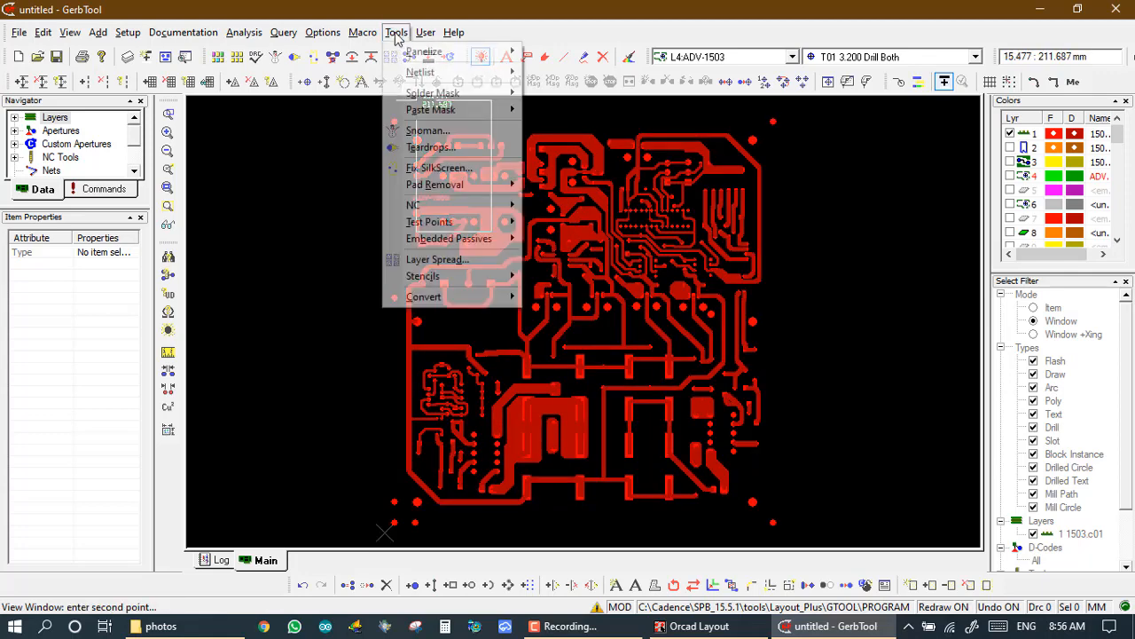
{"action": "mouse_move", "coordinate": [491, 300]}
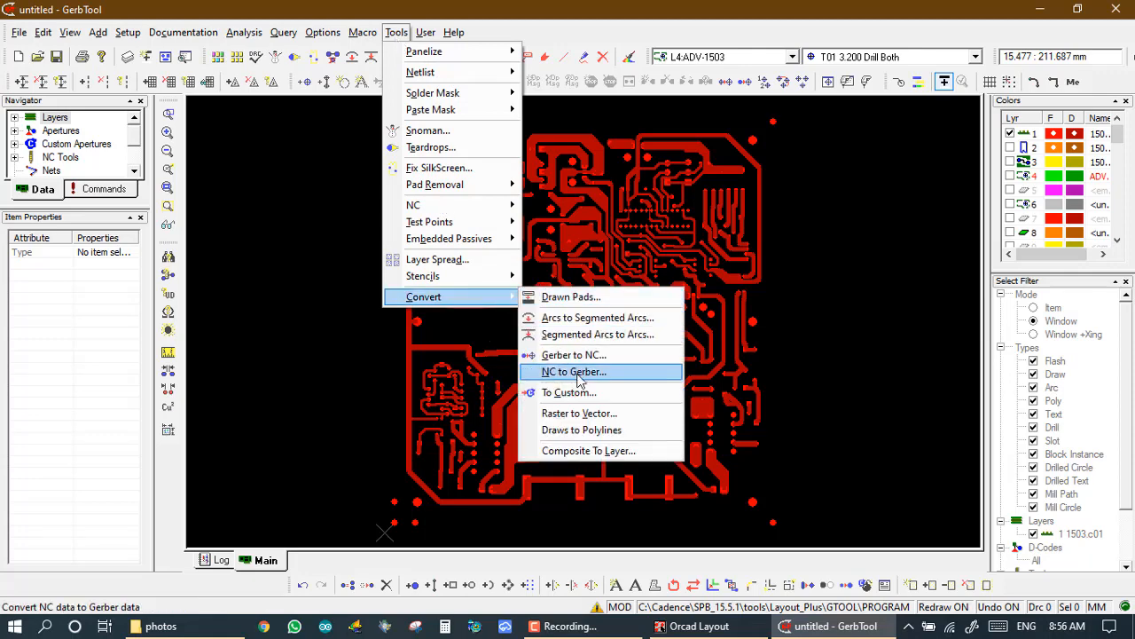
{"action": "left_click", "coordinate": [579, 413]}
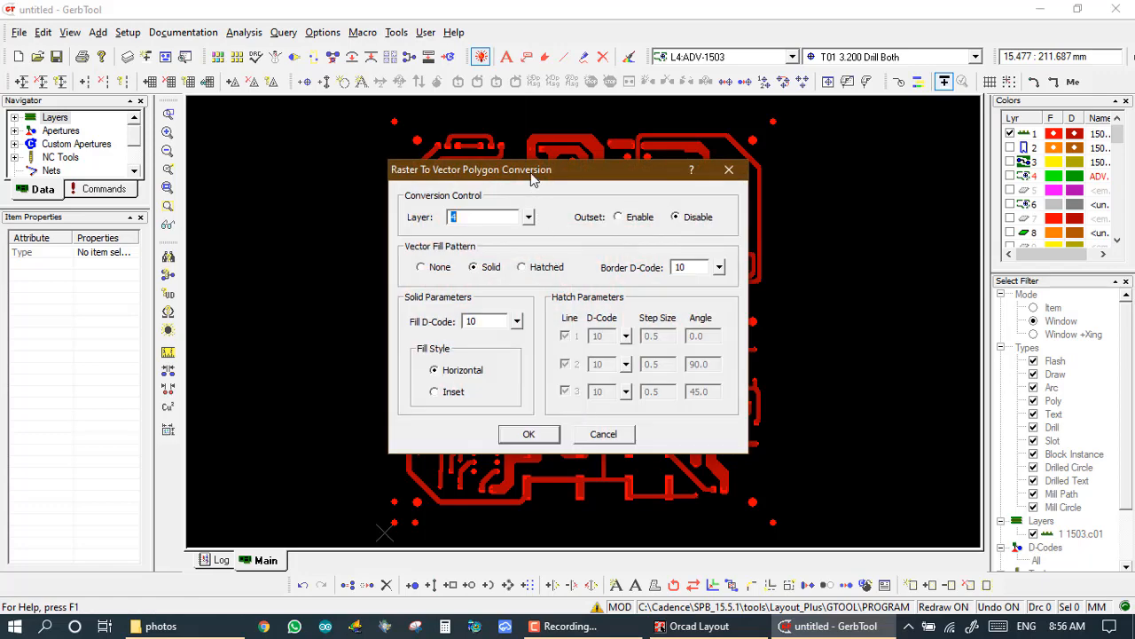
{"action": "left_click_drag", "start_coordinate": [532, 180], "coordinate": [252, 177]}
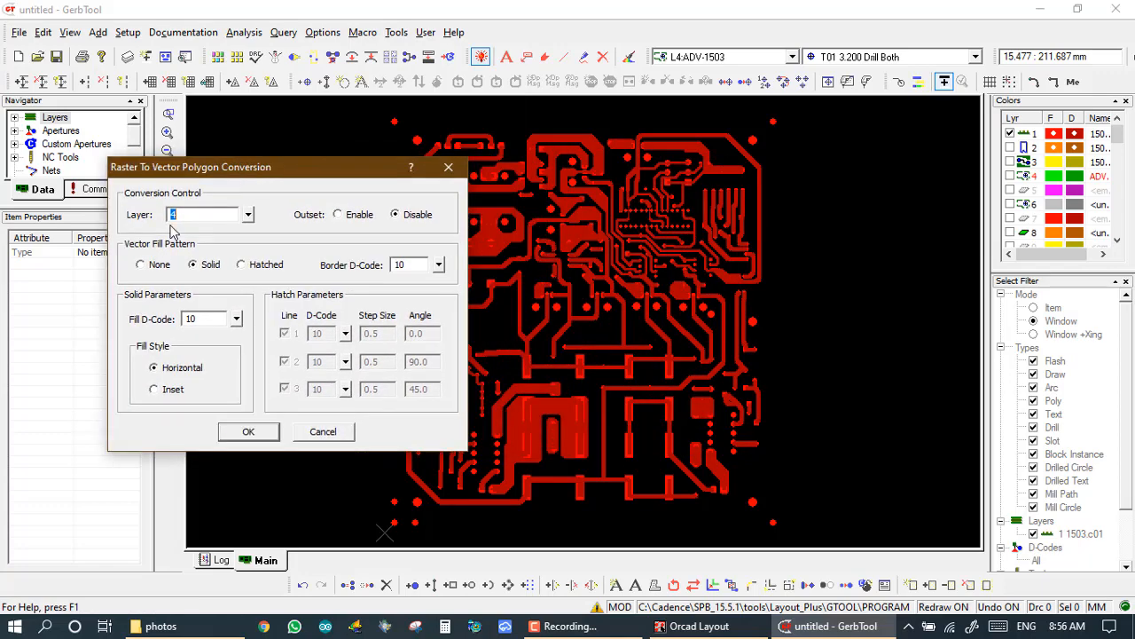
{"action": "left_click", "coordinate": [249, 215]}
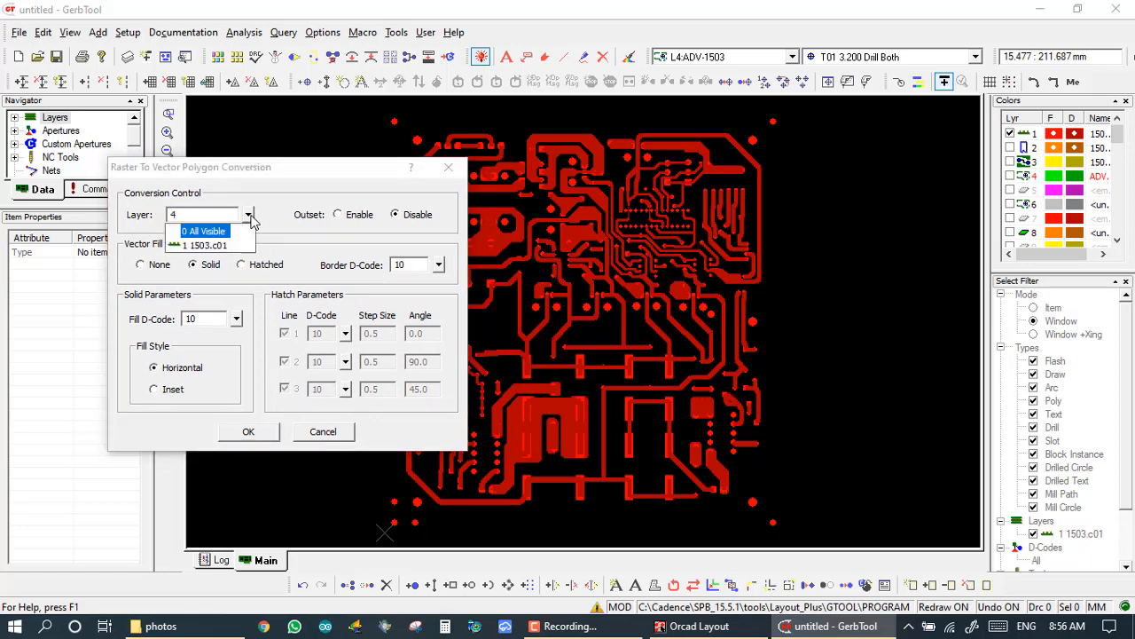
{"action": "left_click", "coordinate": [205, 246]}
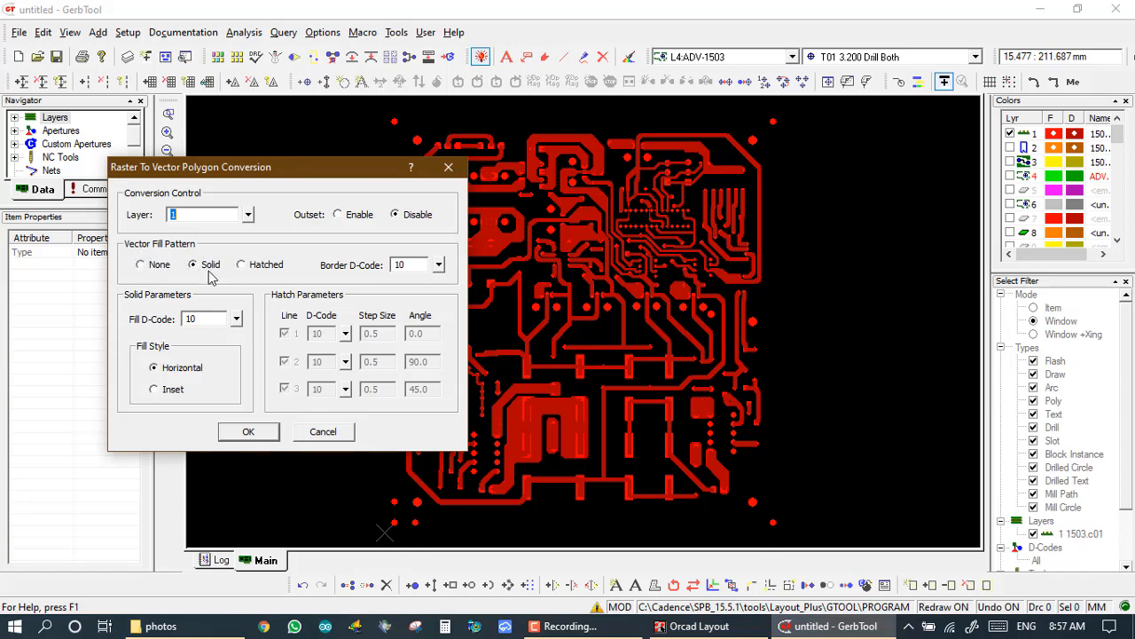
{"action": "left_click", "coordinate": [438, 264]}
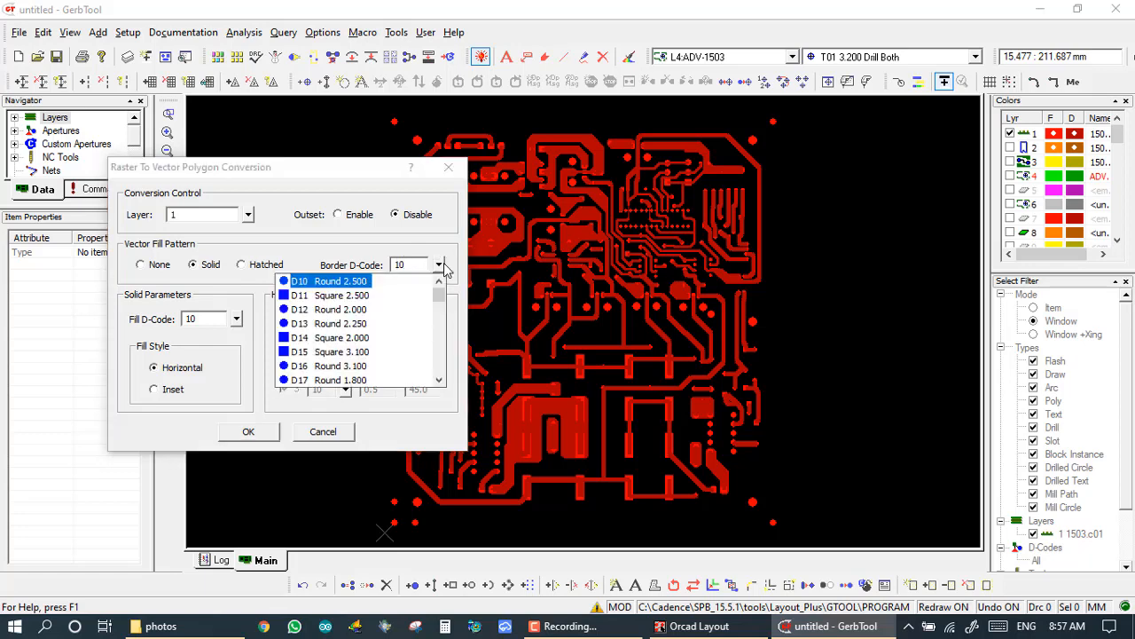
{"action": "left_click", "coordinate": [344, 284]}
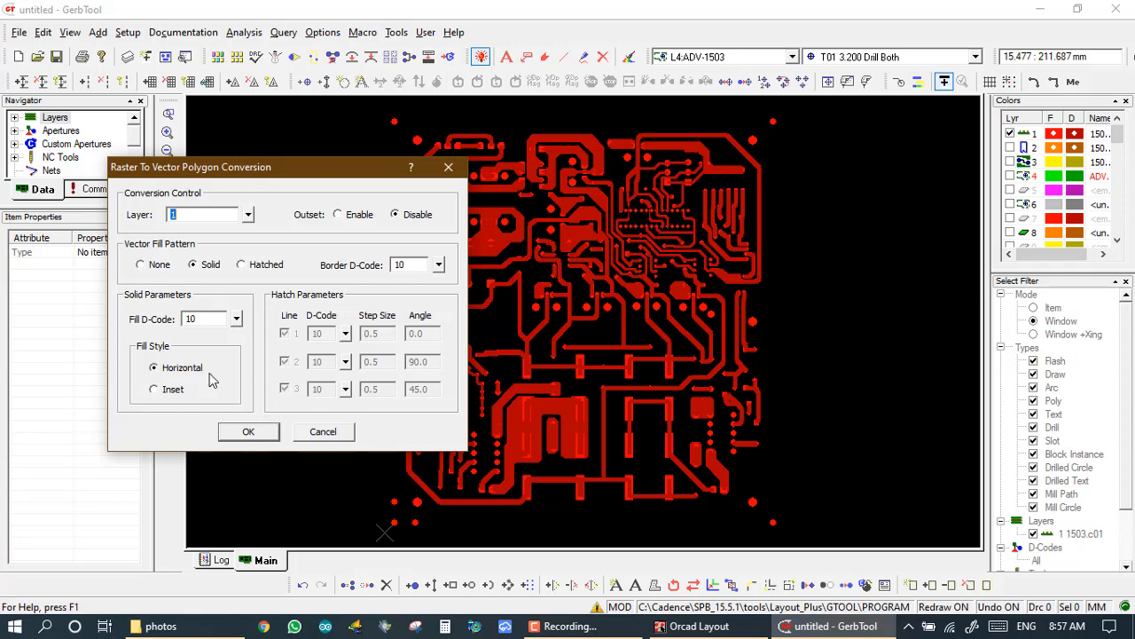
{"action": "left_click", "coordinate": [248, 432]}
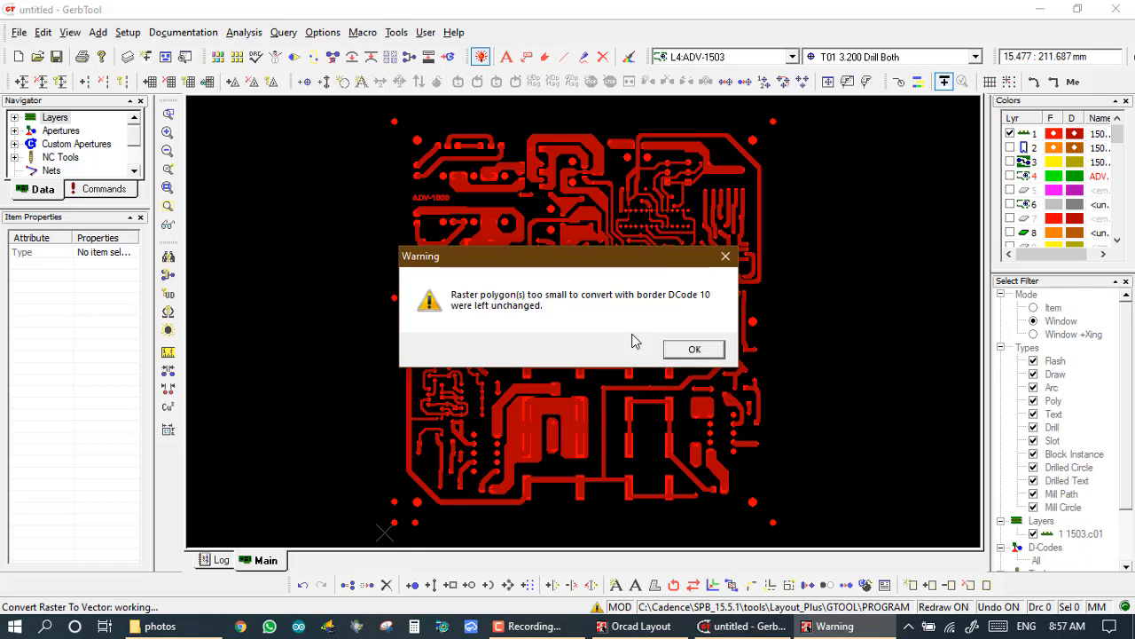
{"action": "left_click", "coordinate": [685, 350]}
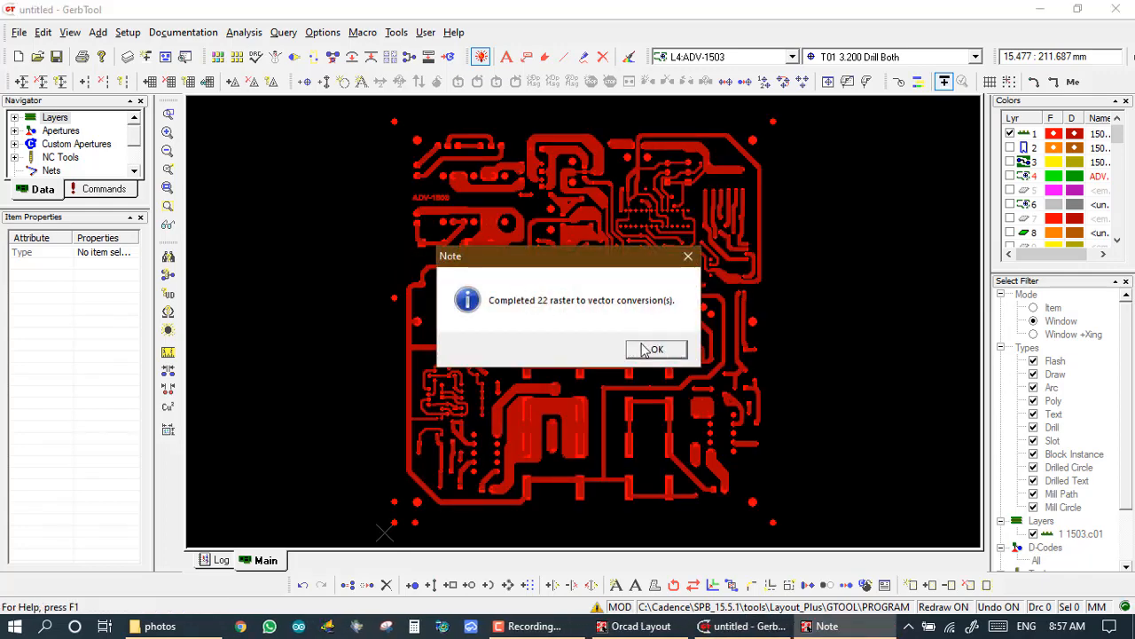
{"action": "left_click", "coordinate": [652, 350]}
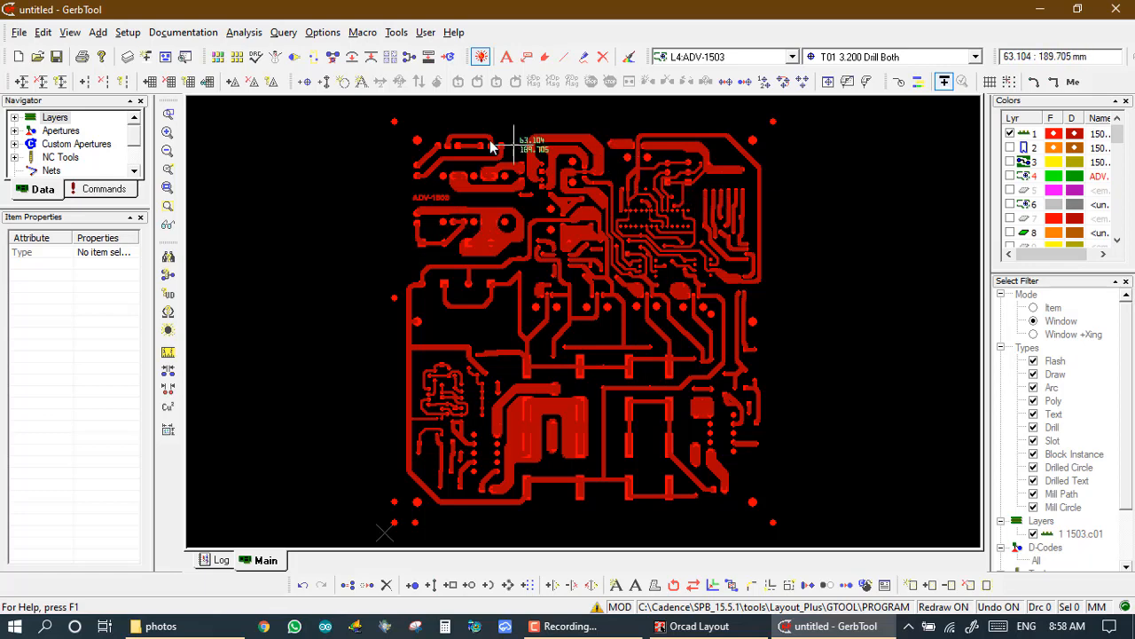
Query the converted copper polygon below the ADV-1503 text and examine the overlapping items at that point.
{"action": "left_click", "coordinate": [452, 132]}
{"action": "left_click", "coordinate": [458, 135]}
{"action": "scroll", "coordinate": [576, 315], "scroll_direction": "down", "scroll_amount": 4}
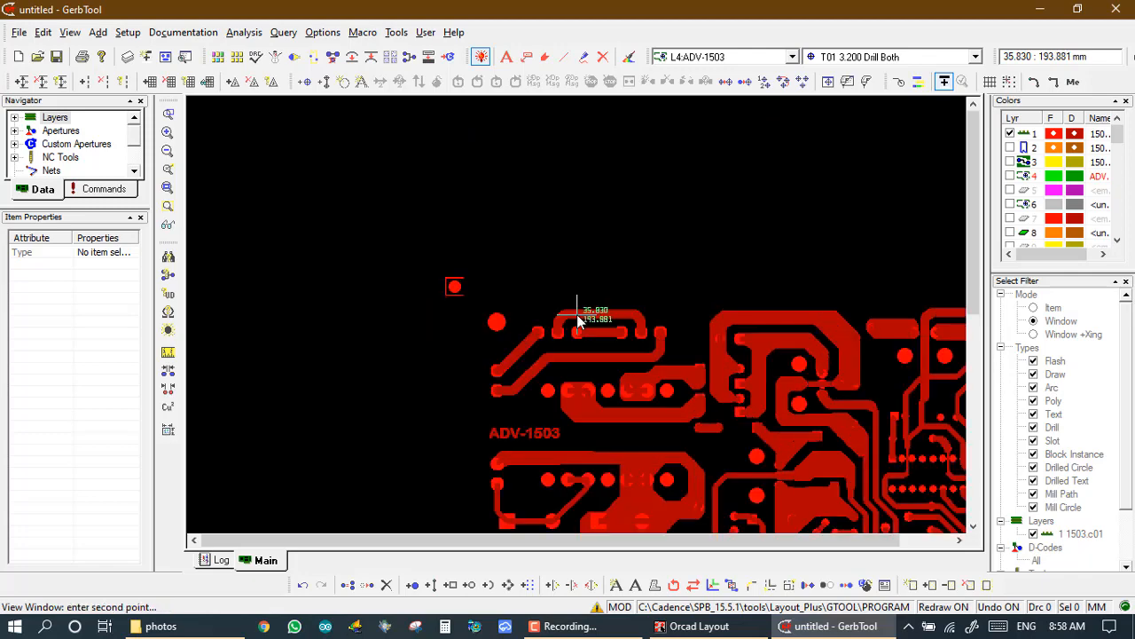
{"action": "left_click", "coordinate": [597, 439]}
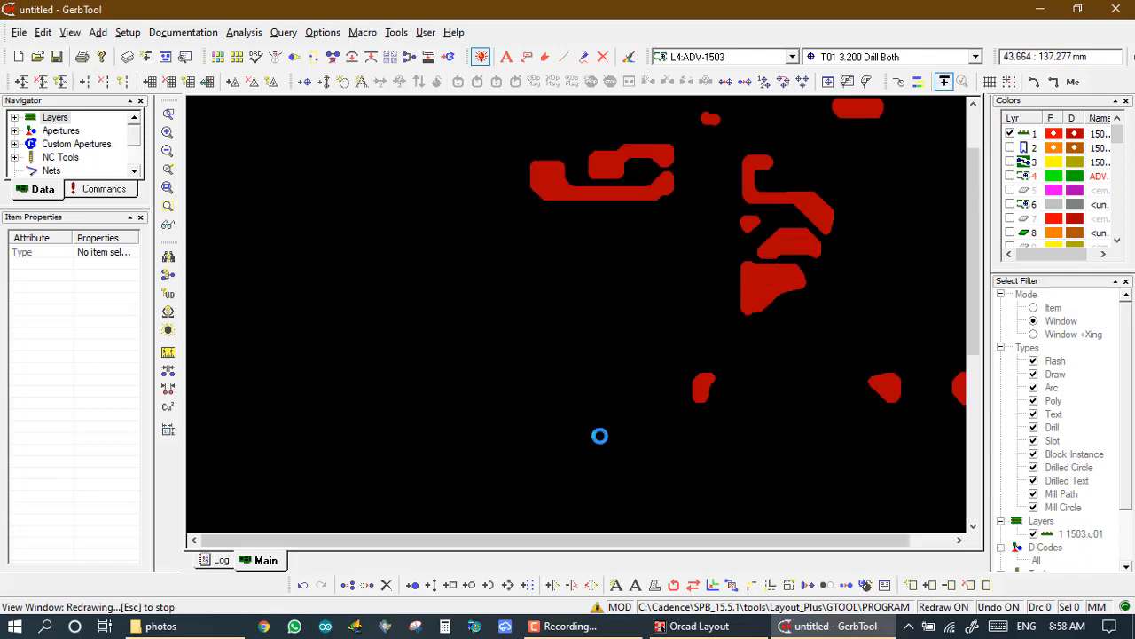
{"action": "scroll", "coordinate": [578, 319], "scroll_direction": "down", "scroll_amount": 3}
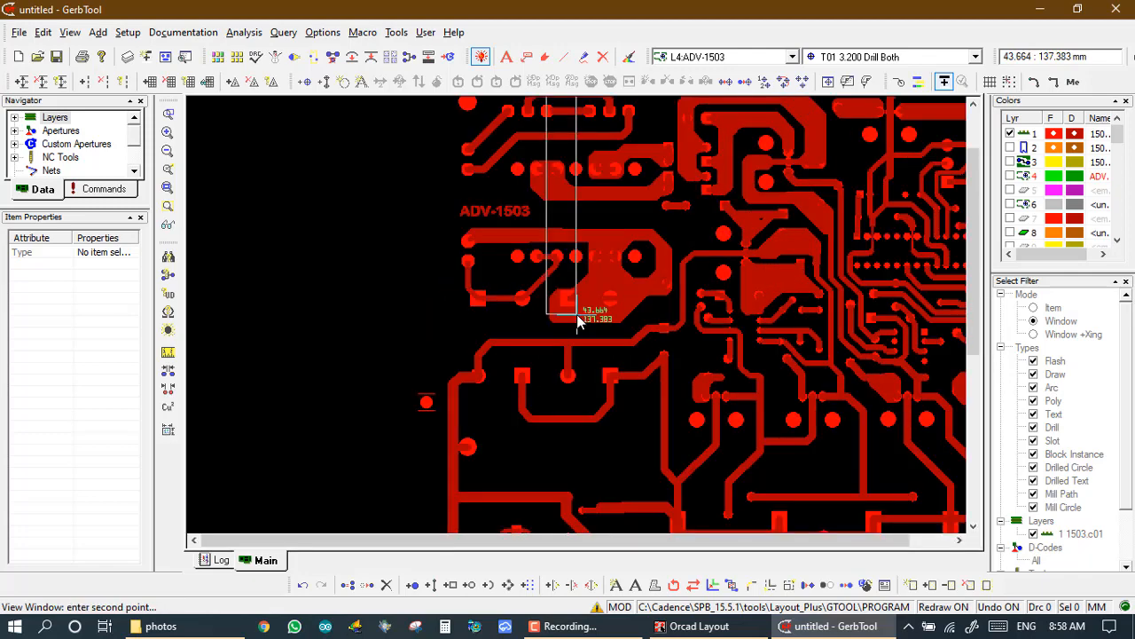
{"action": "left_click", "coordinate": [614, 285]}
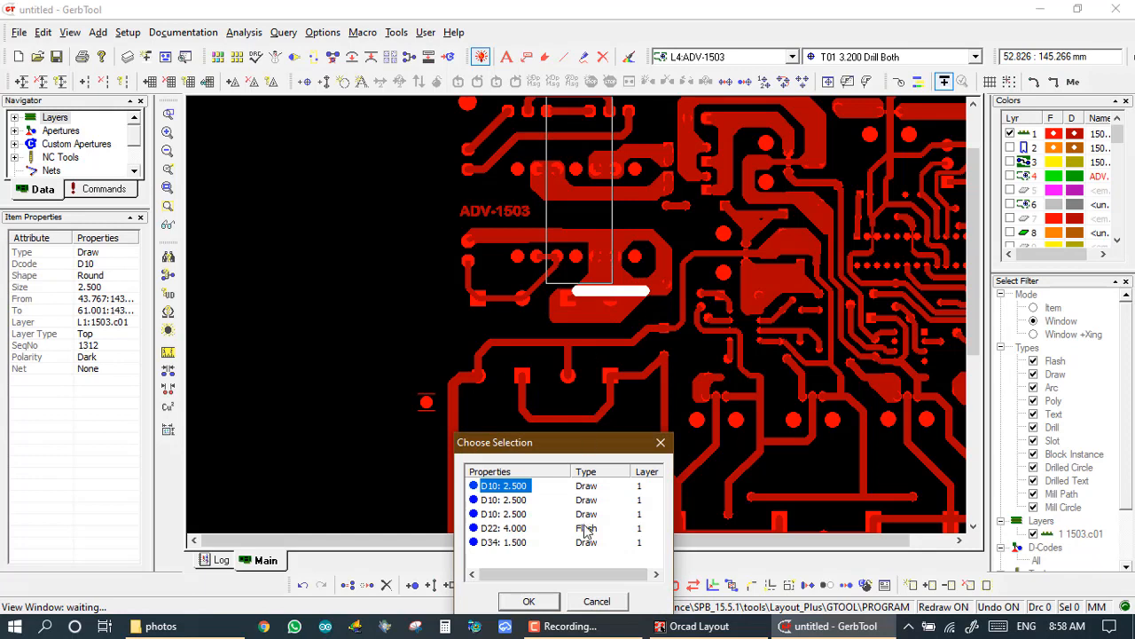
{"action": "left_click", "coordinate": [521, 501]}
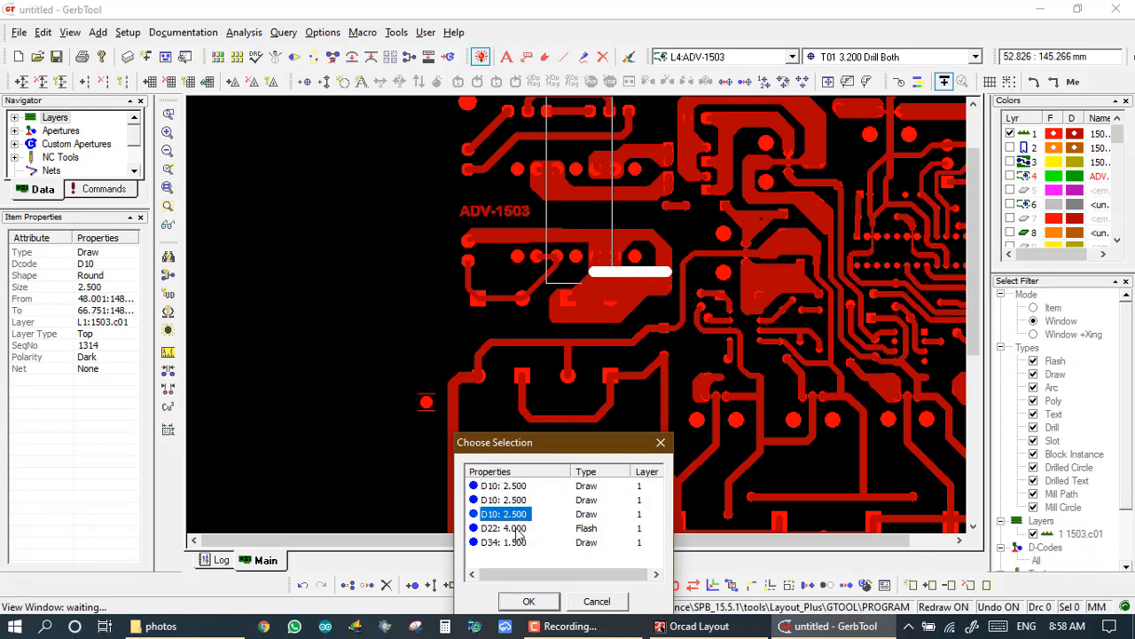
{"action": "left_click", "coordinate": [519, 527]}
{"action": "left_click", "coordinate": [515, 487]}
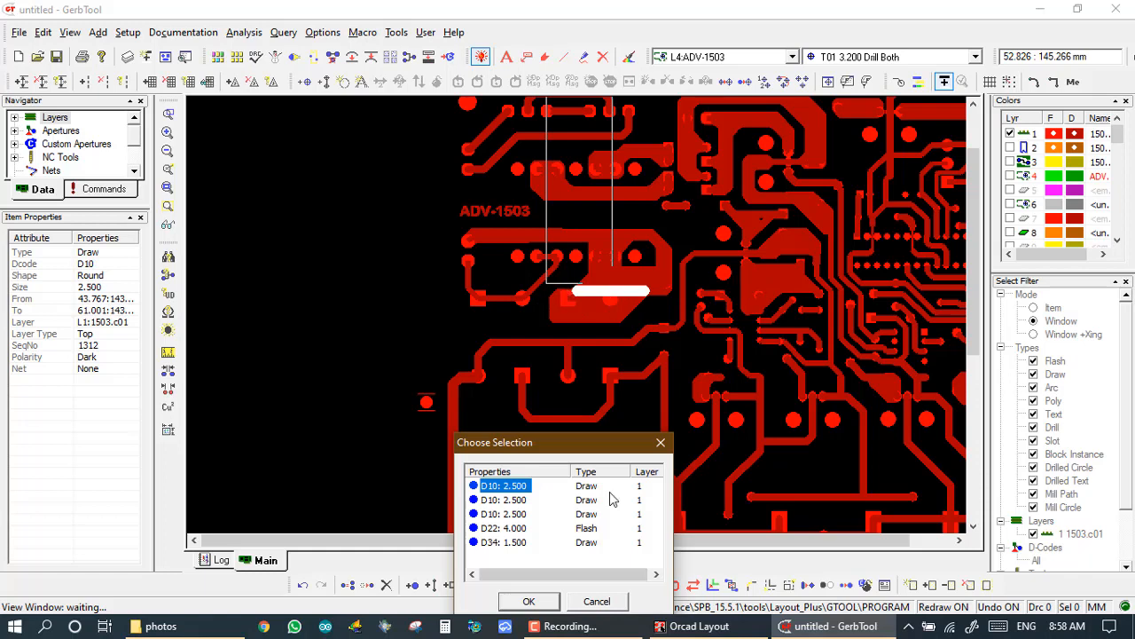
Step through every candidate item at the queried point and back to the first, and cancel the selection.
{"action": "key", "text": "Down"}
{"action": "key", "text": "Down"}
{"action": "key", "text": "Down"}
{"action": "key", "text": "Down"}
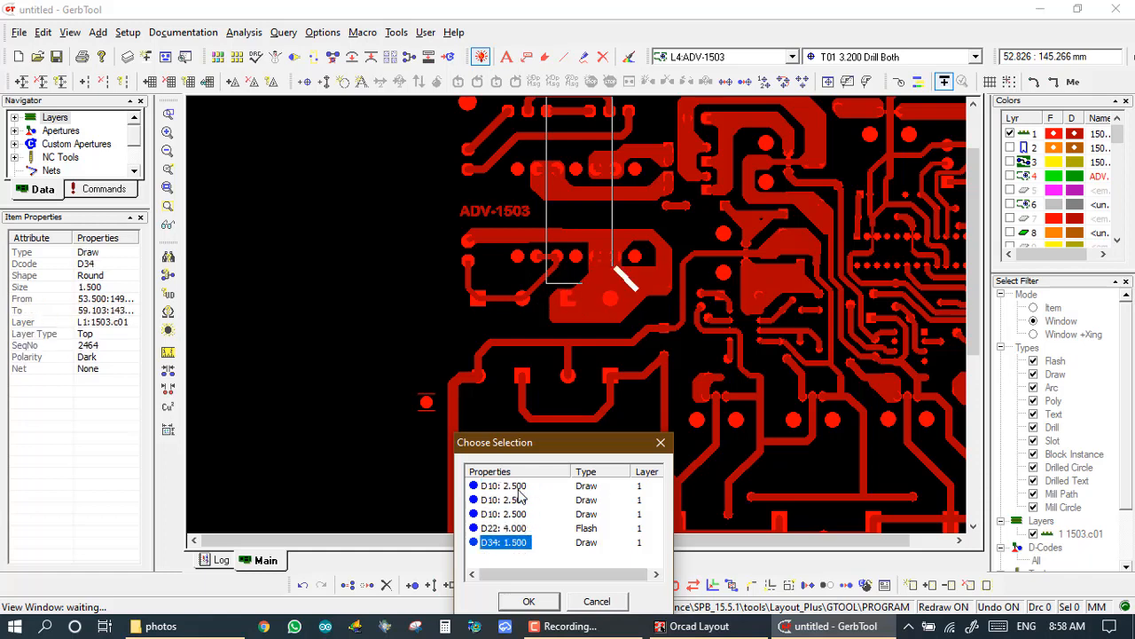
{"action": "key", "text": "Up"}
{"action": "key", "text": "Up"}
{"action": "key", "text": "Up"}
{"action": "key", "text": "Up"}
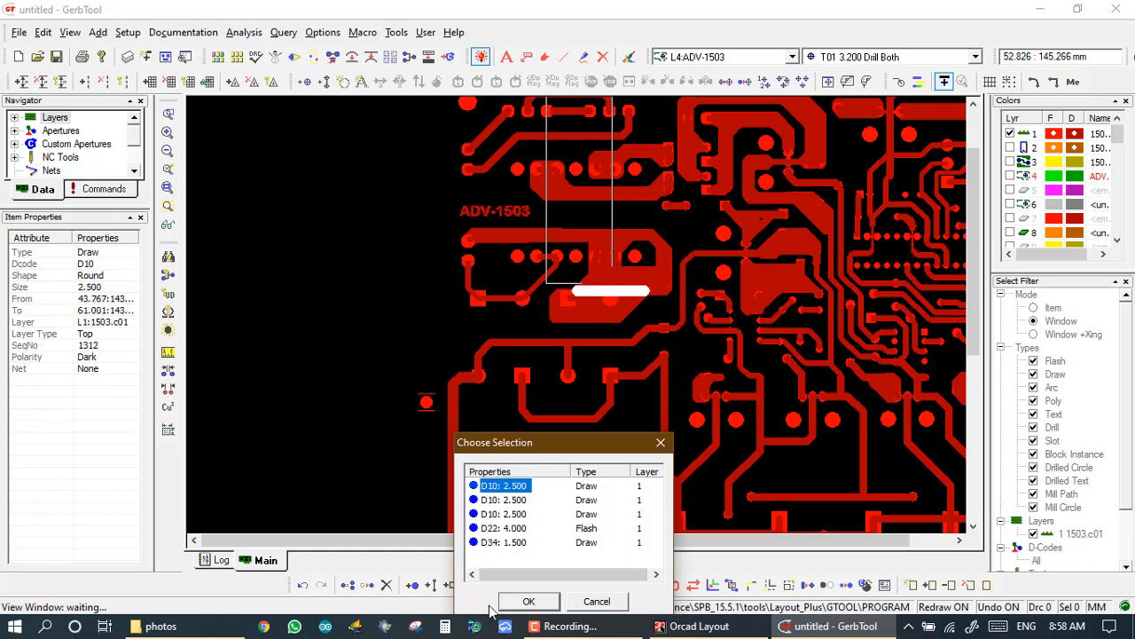
{"action": "left_click", "coordinate": [597, 601]}
{"action": "right_click", "coordinate": [603, 608]}
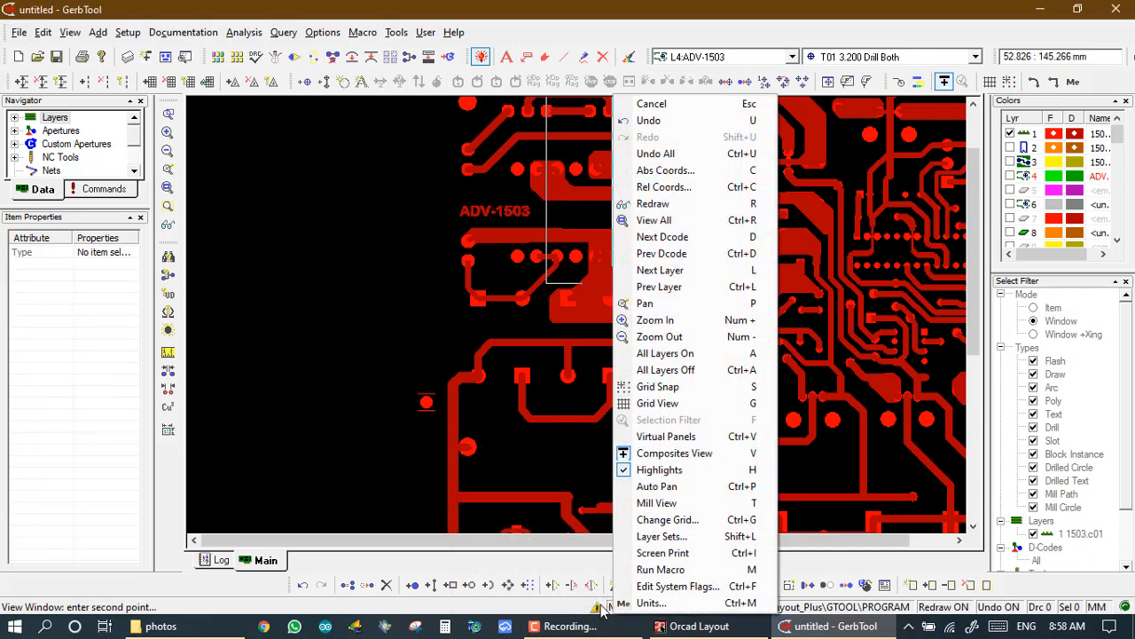
{"action": "left_click", "coordinate": [602, 605]}
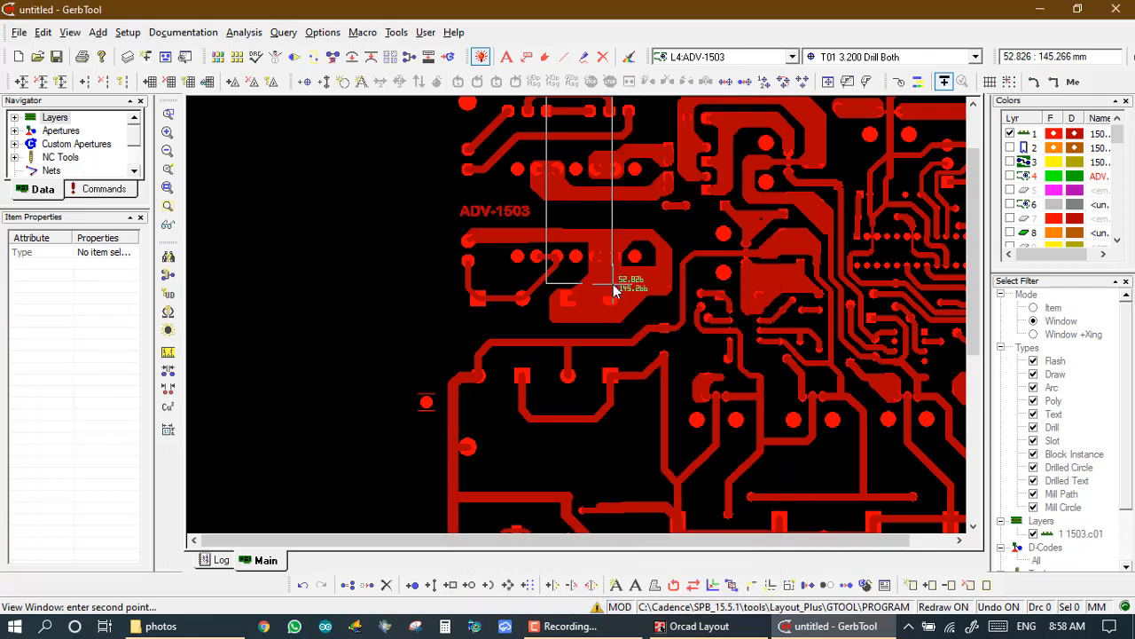
{"action": "scroll", "coordinate": [614, 289], "scroll_direction": "down", "scroll_amount": 3}
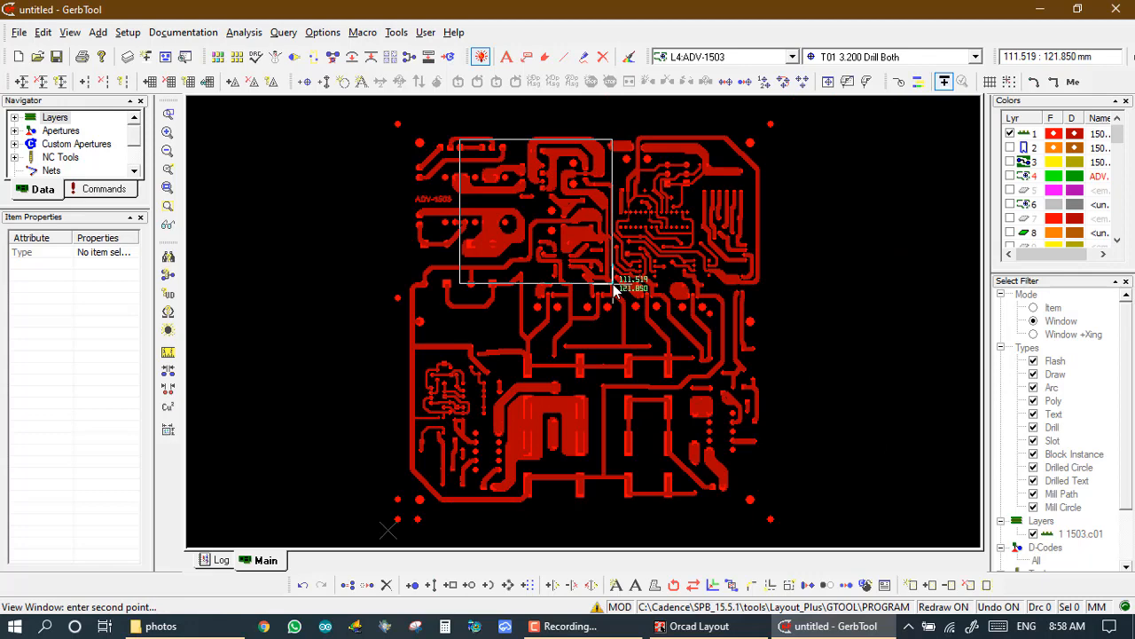
{"action": "left_click", "coordinate": [395, 32]}
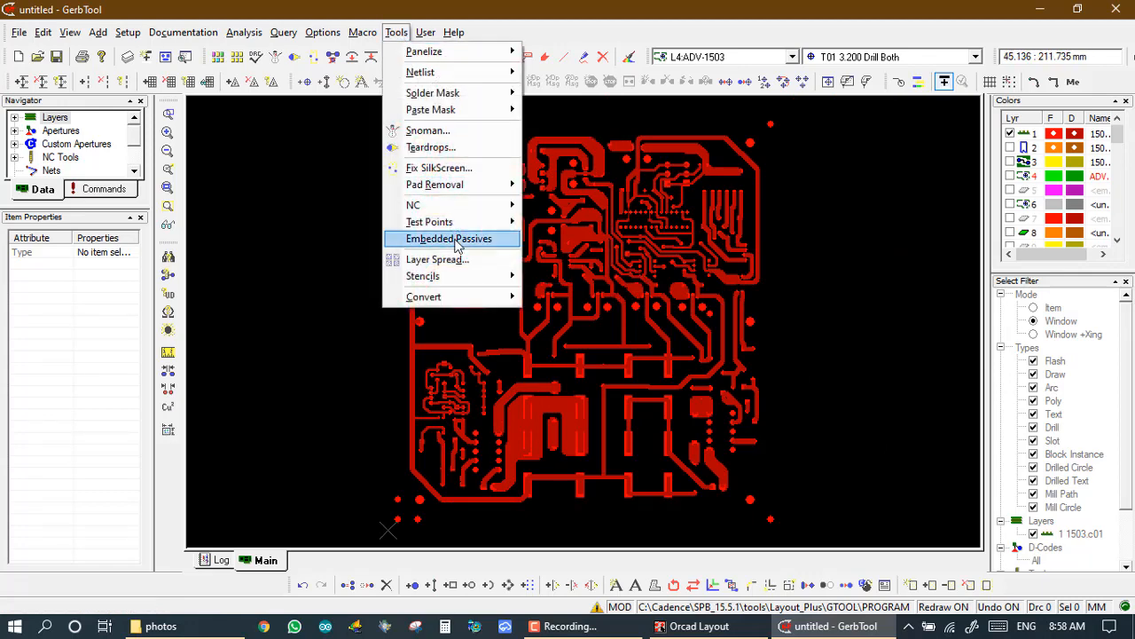
{"action": "mouse_move", "coordinate": [464, 296]}
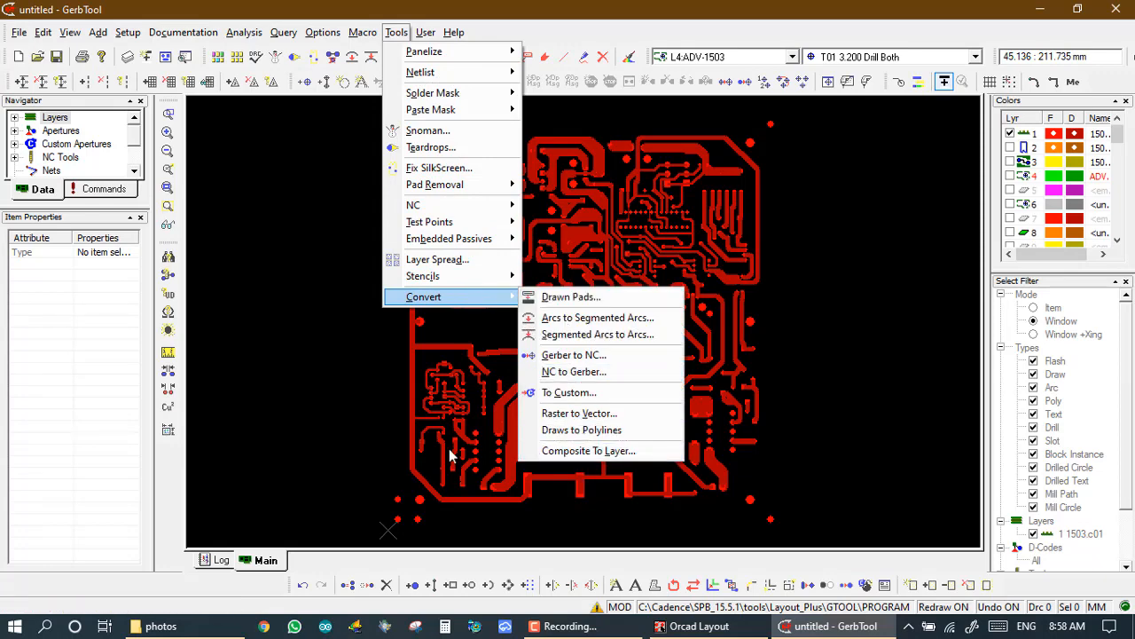
{"action": "left_click", "coordinate": [306, 403]}
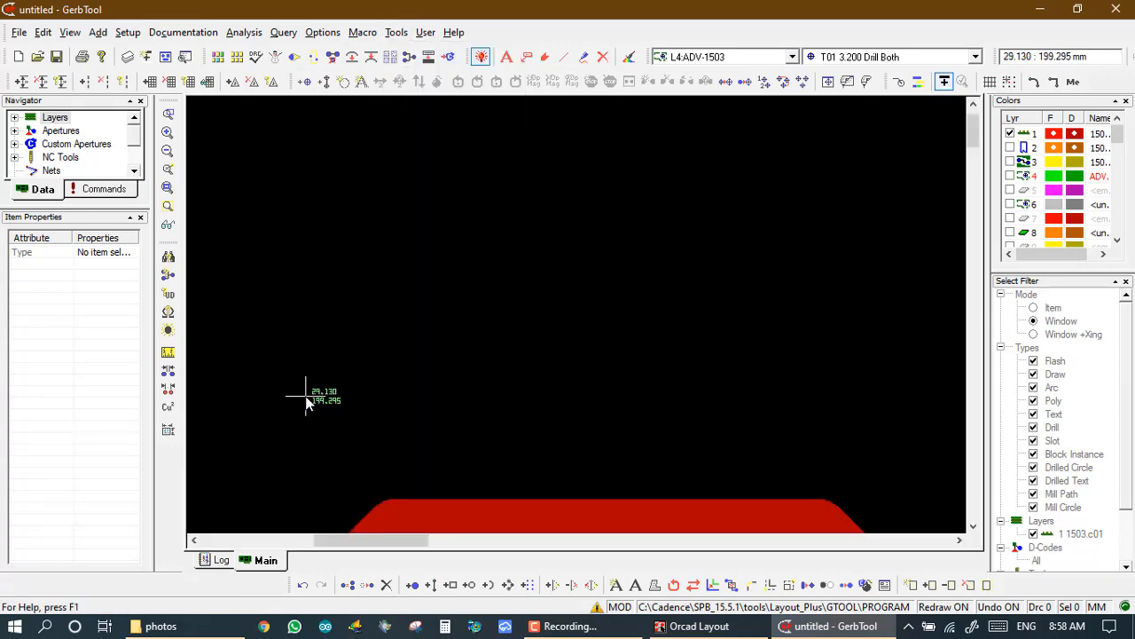
{"action": "key", "text": "Home"}
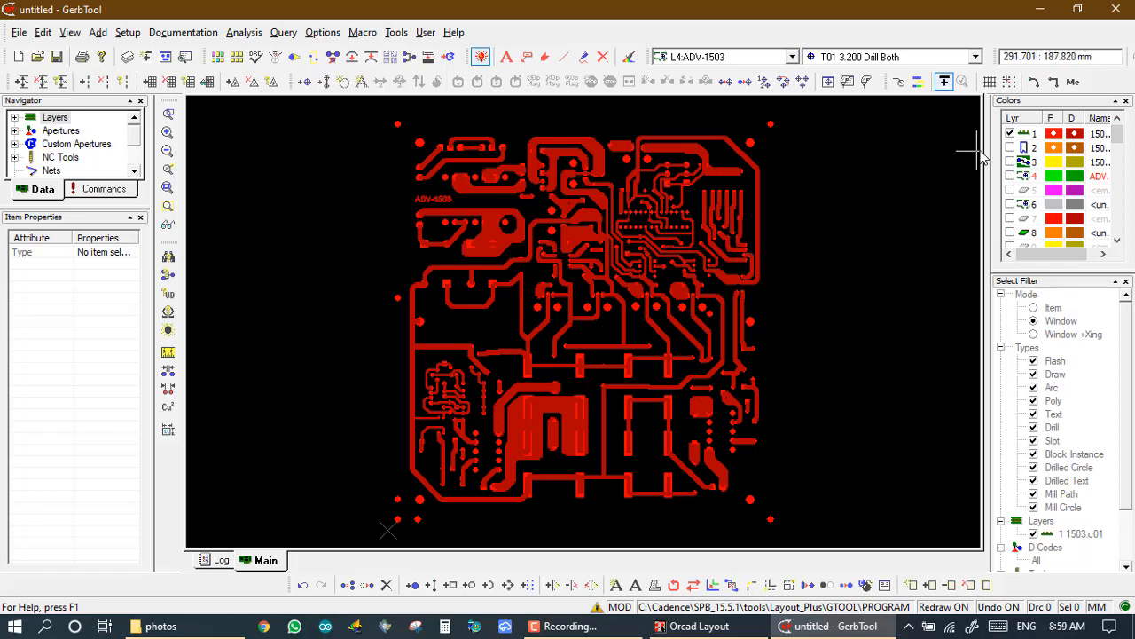
Hide layer 1 and make empty layer 5 active with the D79 Rectangle 195.000x205.000 aperture.
{"action": "left_click", "coordinate": [1012, 134]}
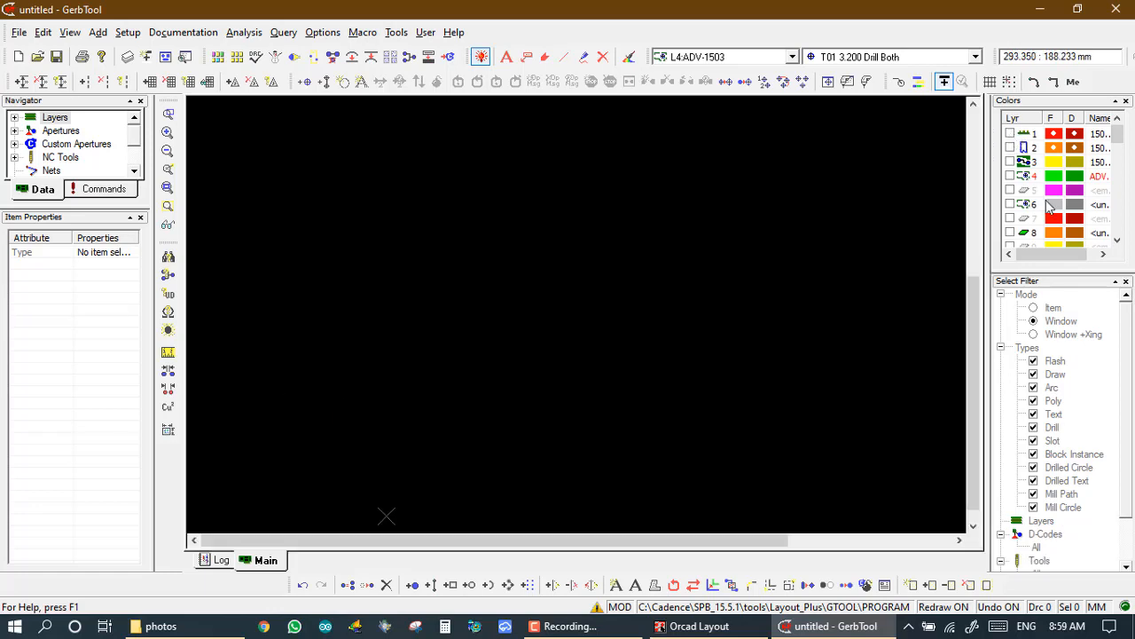
{"action": "left_click", "coordinate": [1034, 190]}
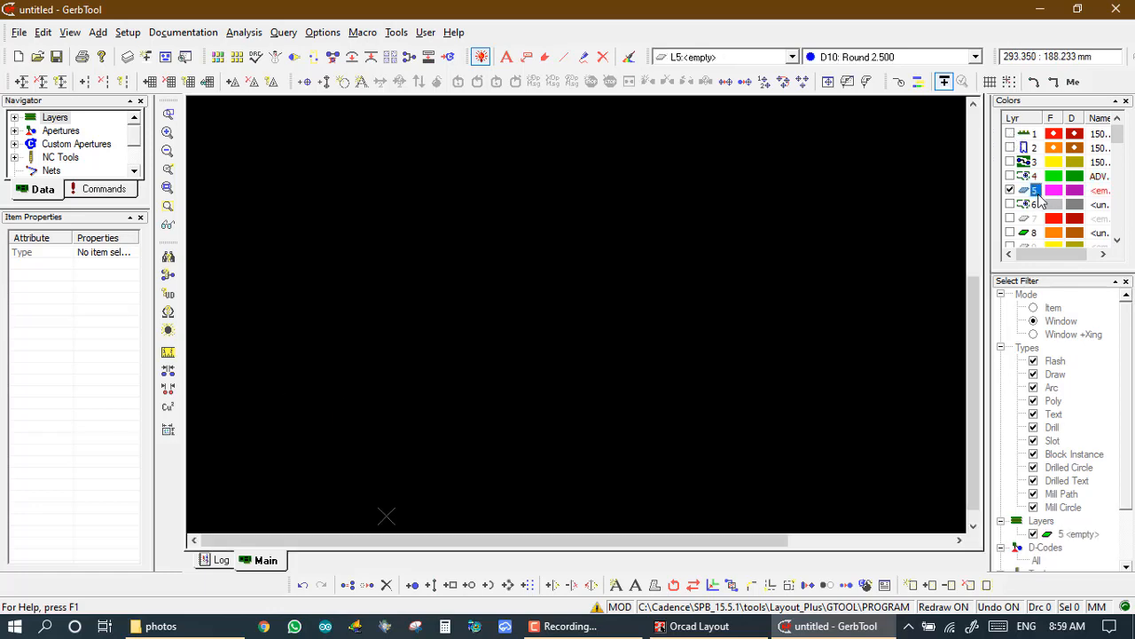
{"action": "left_click", "coordinate": [882, 59]}
{"action": "left_click_drag", "start_coordinate": [976, 96], "coordinate": [976, 211]}
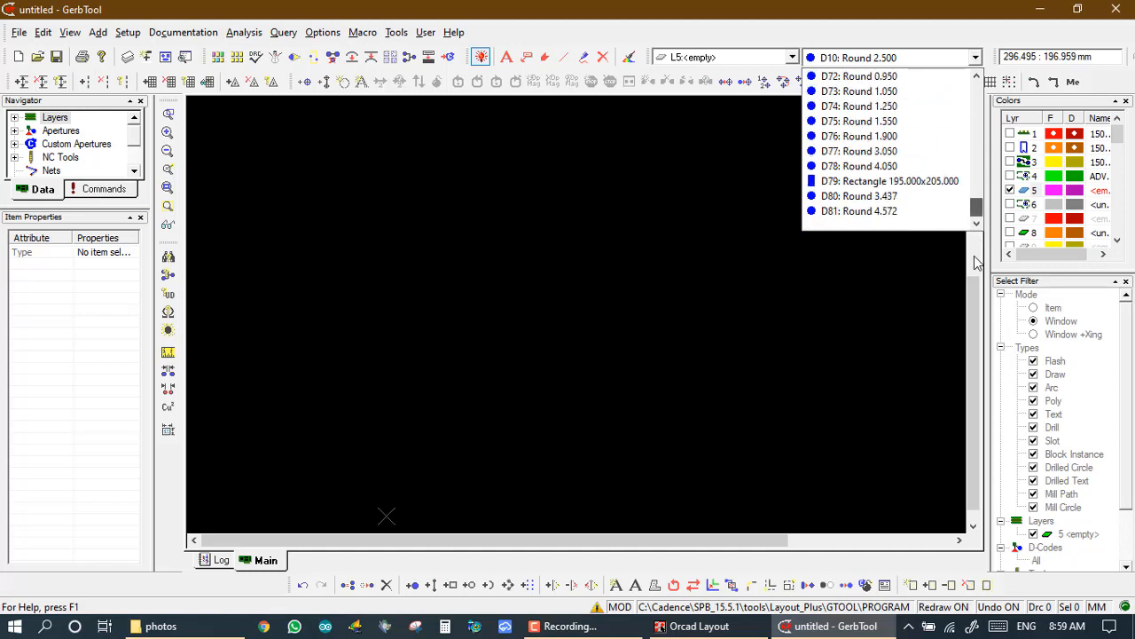
{"action": "left_click", "coordinate": [918, 182]}
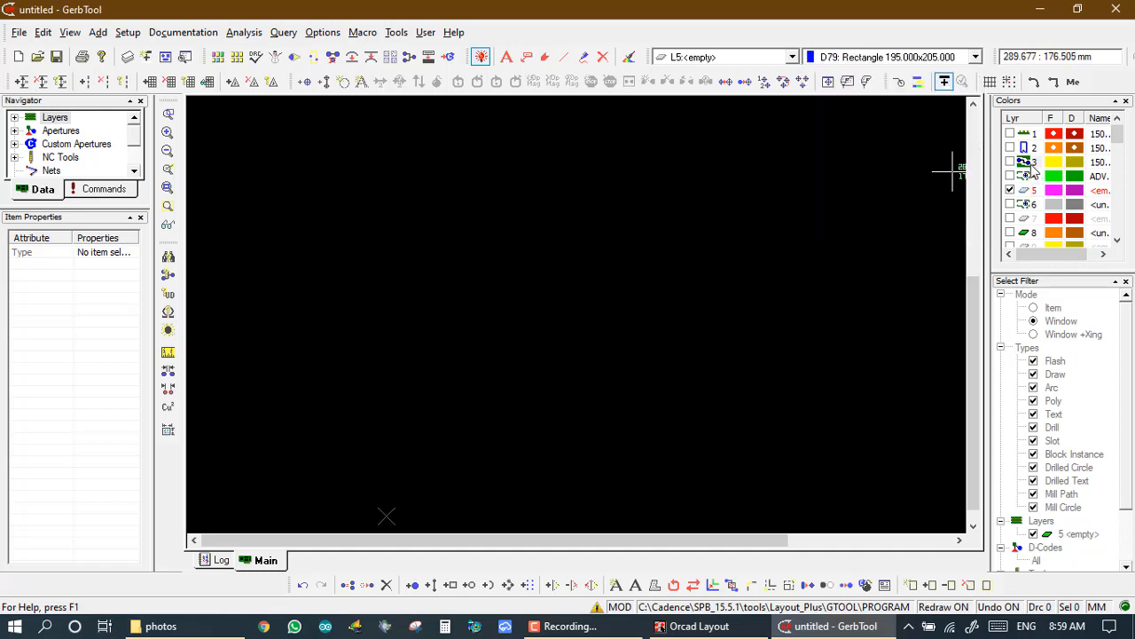
Using layer 3 as a temporary visual reference, add a D79 rectangle on layer 5 covering the board, centred at about 98, 102 mm.
{"action": "left_click", "coordinate": [1010, 162]}
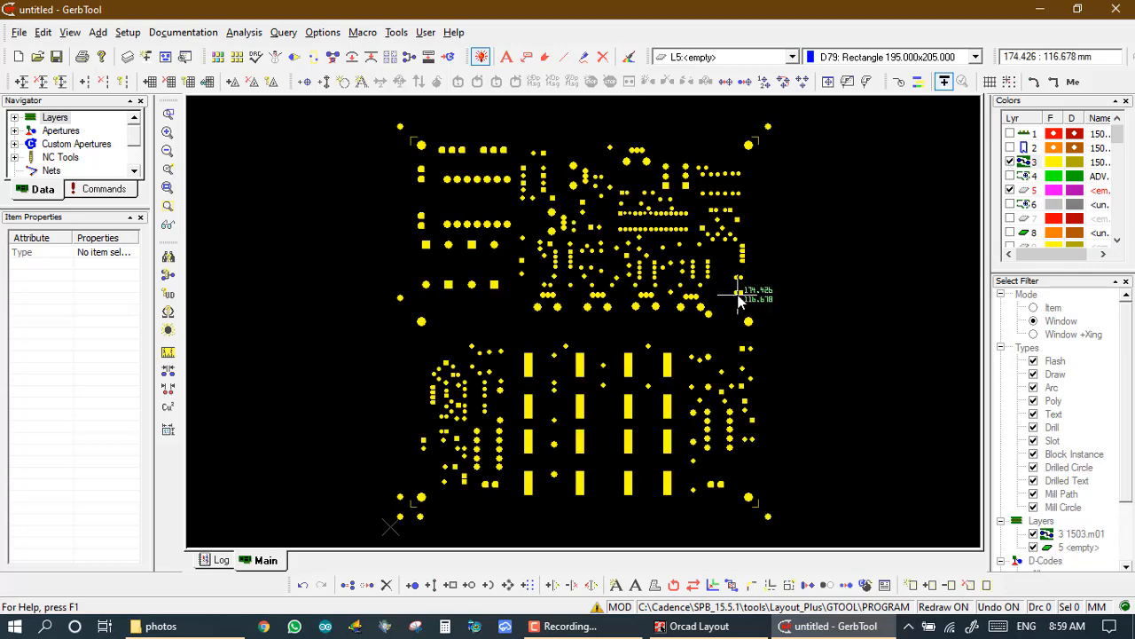
{"action": "left_click", "coordinate": [449, 585]}
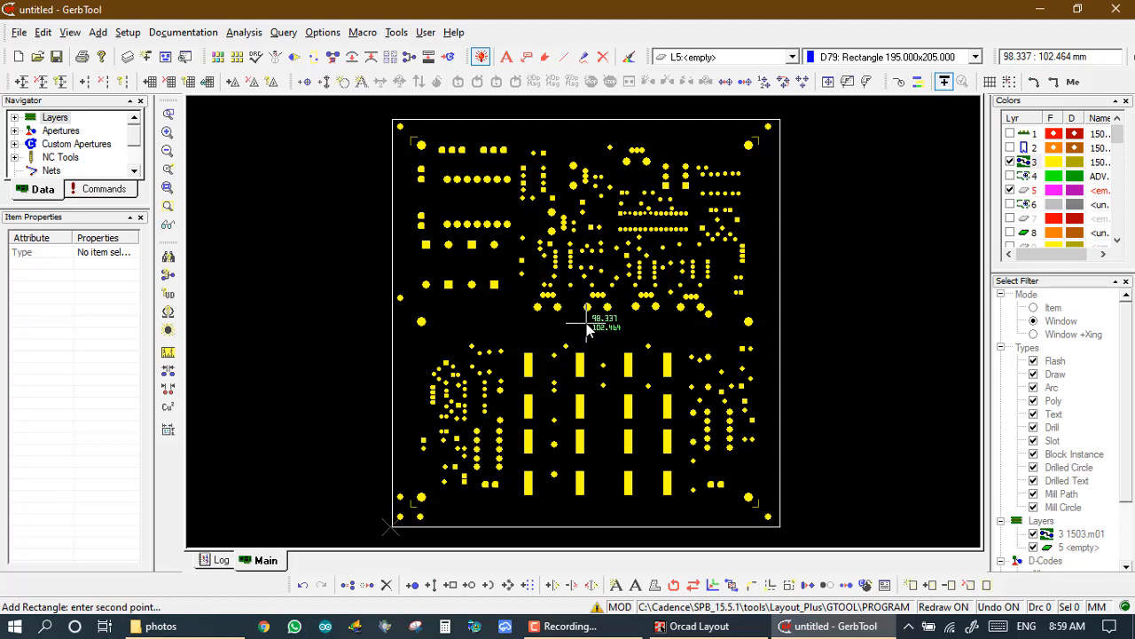
{"action": "left_click", "coordinate": [587, 323]}
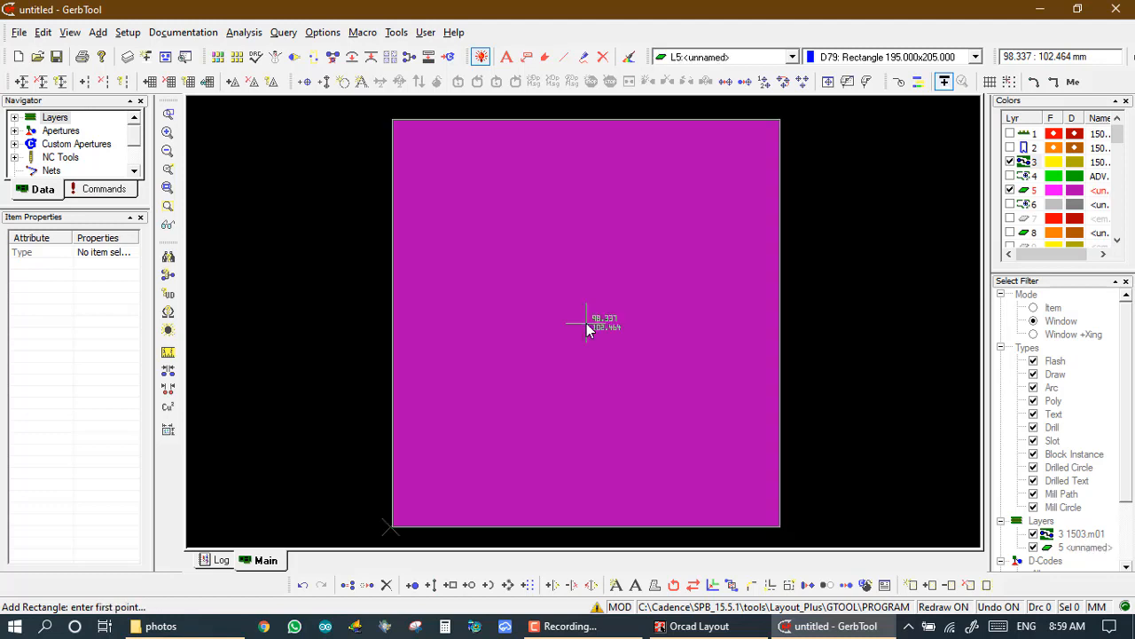
{"action": "left_click", "coordinate": [1010, 161]}
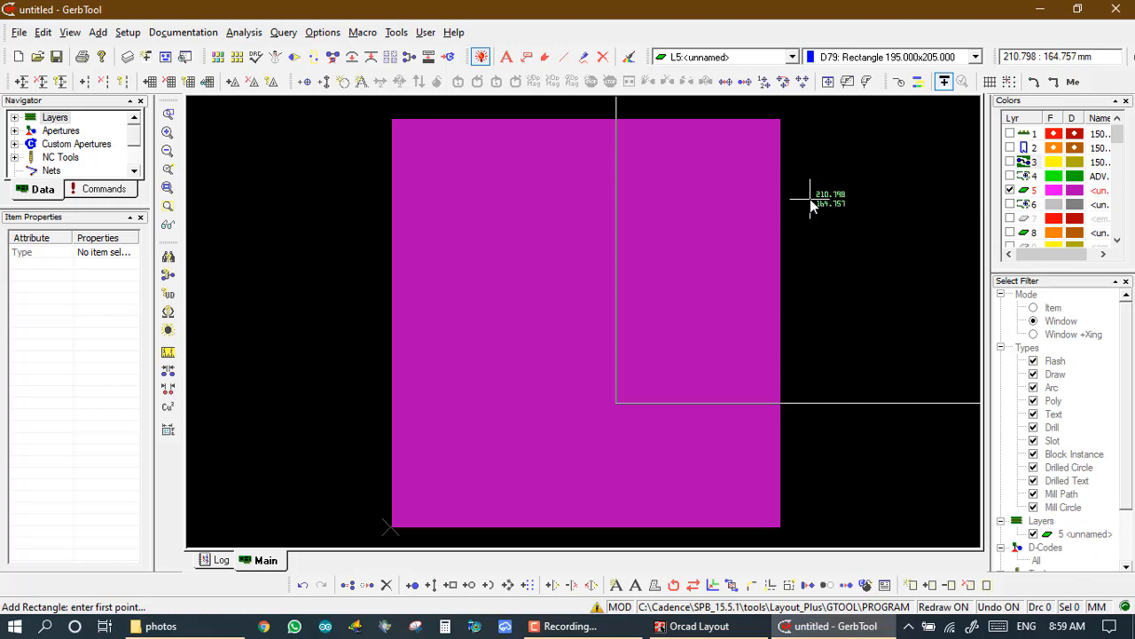
Delete three of the four stacked D79 195.000x205.000 rectangles on layer 5, keeping a single one.
{"action": "left_click", "coordinate": [664, 257]}
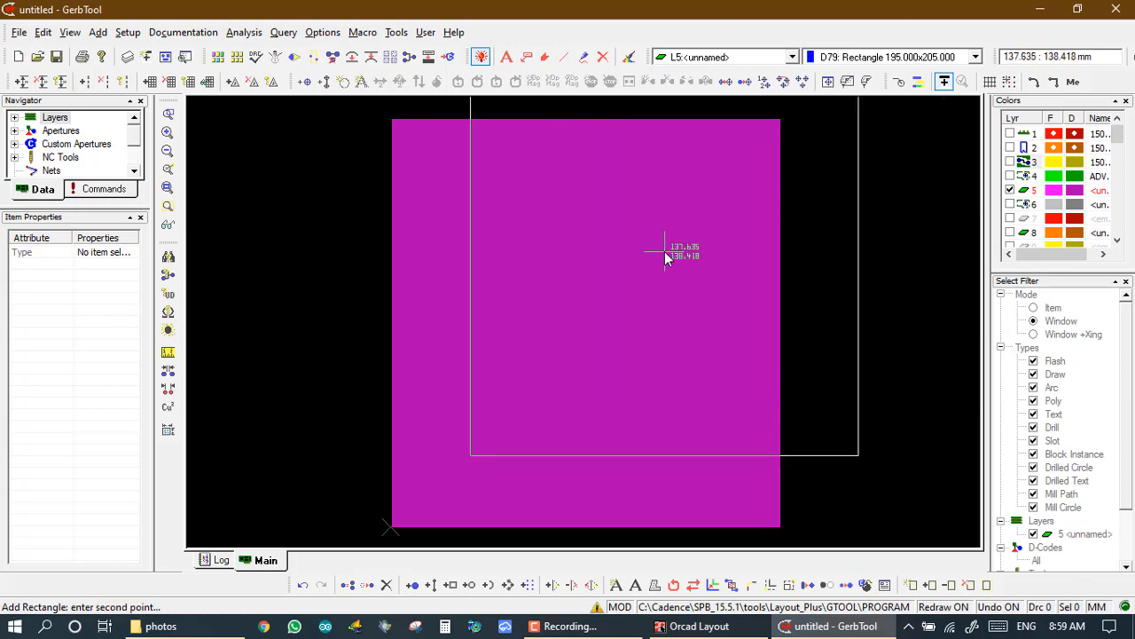
{"action": "left_click", "coordinate": [665, 257]}
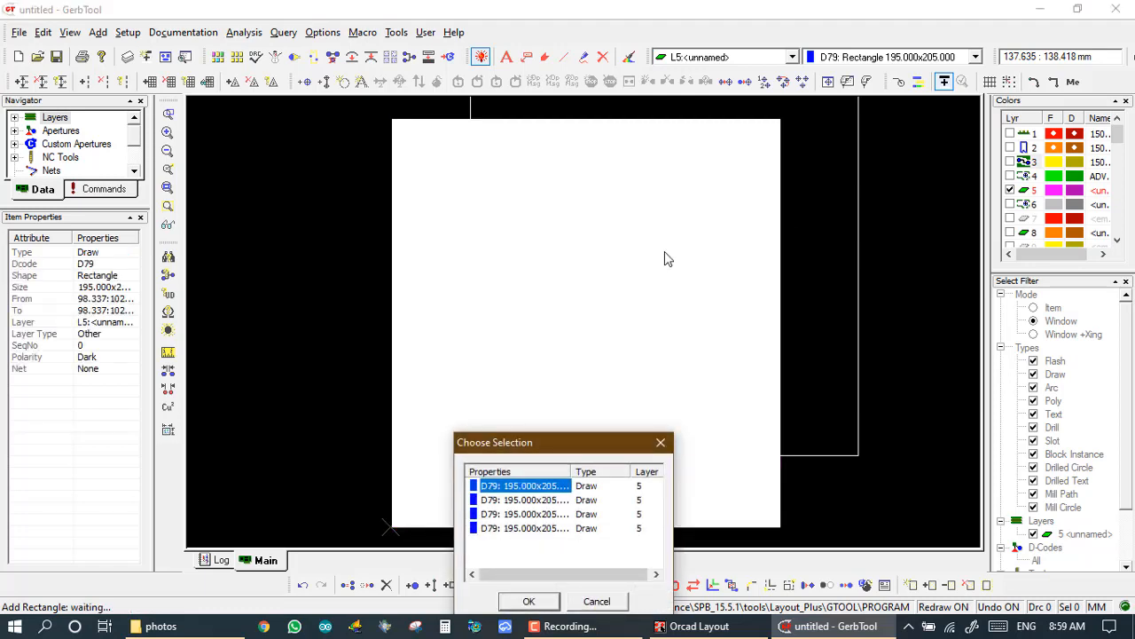
{"action": "right_click", "coordinate": [664, 252]}
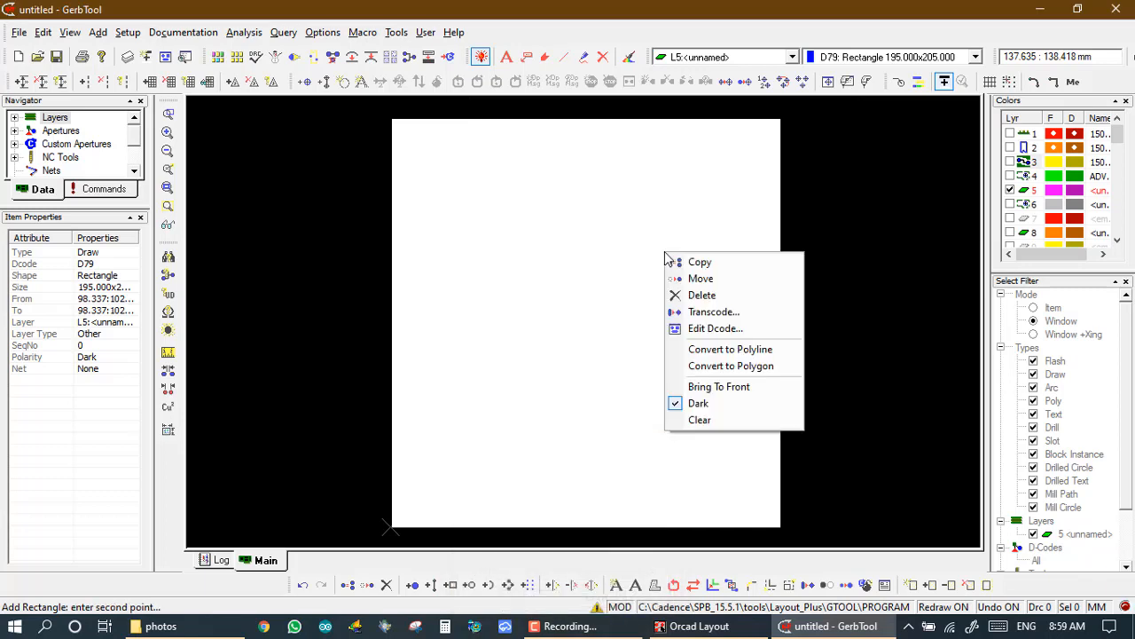
{"action": "left_click", "coordinate": [700, 295]}
{"action": "key", "text": "Return"}
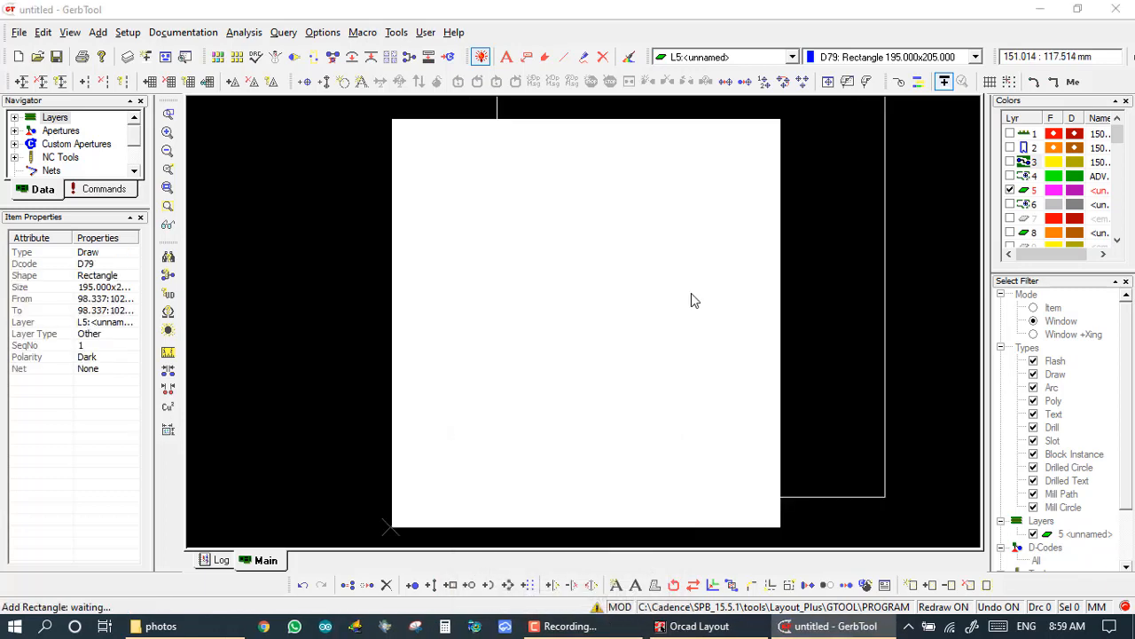
{"action": "right_click", "coordinate": [691, 293]}
{"action": "key", "text": "Return"}
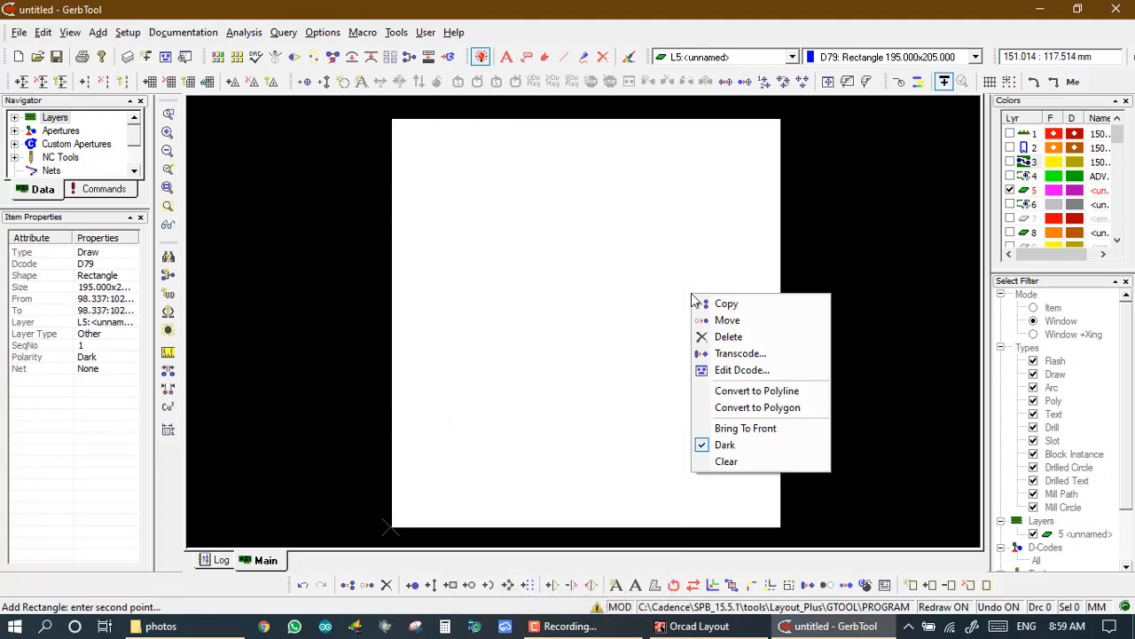
{"action": "left_click", "coordinate": [707, 339]}
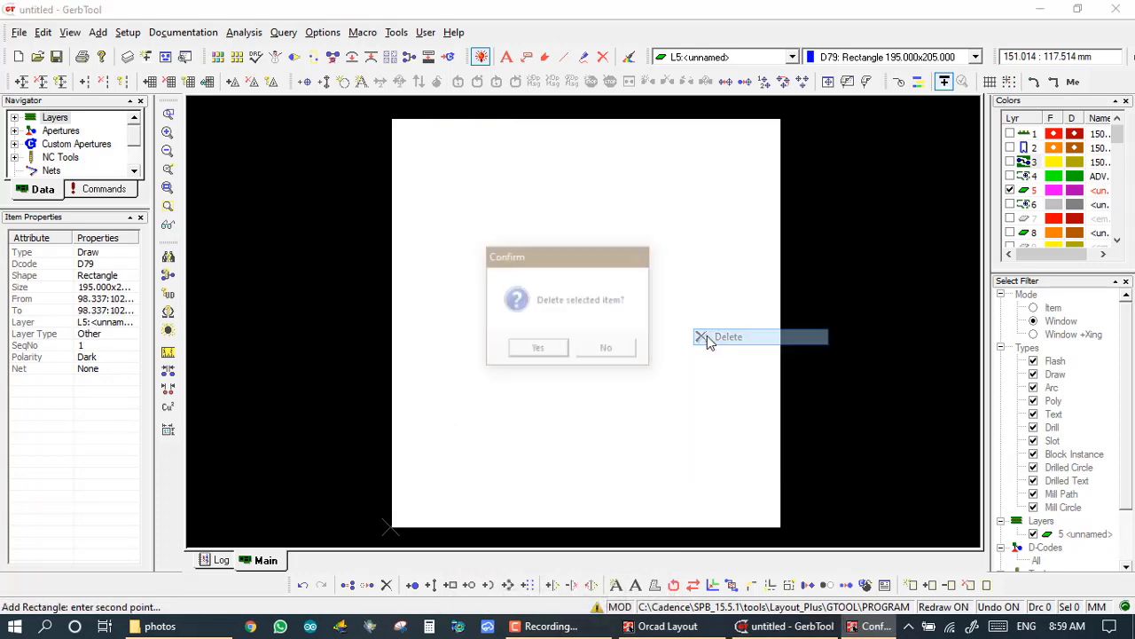
{"action": "key", "text": "Return"}
{"action": "key", "text": "ctrl+z"}
{"action": "right_click", "coordinate": [707, 335]}
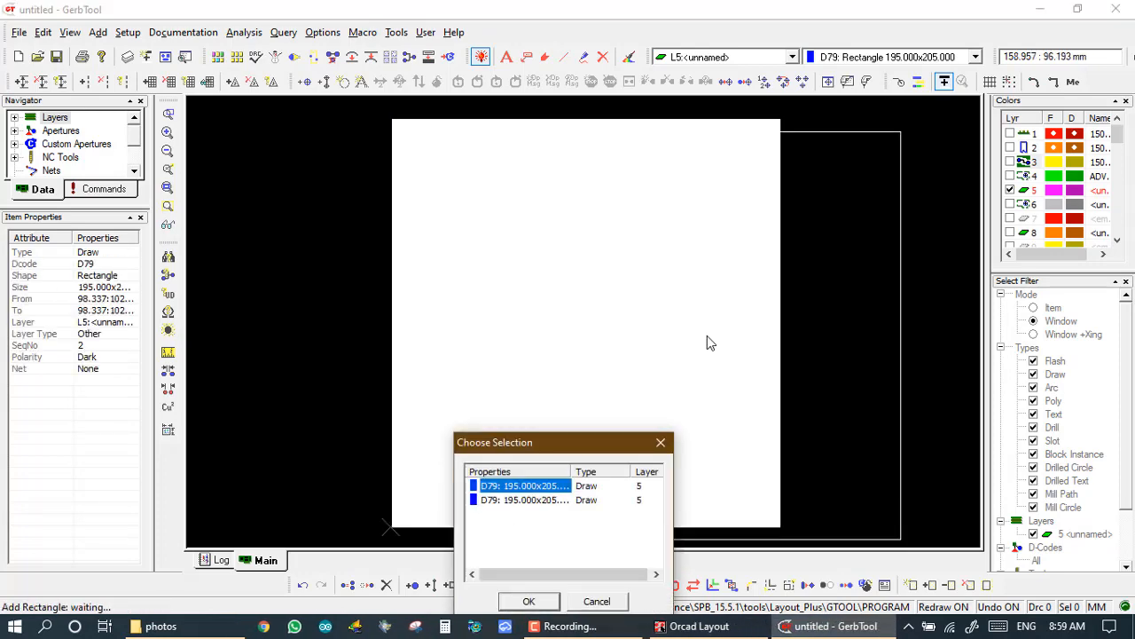
{"action": "key", "text": "Return"}
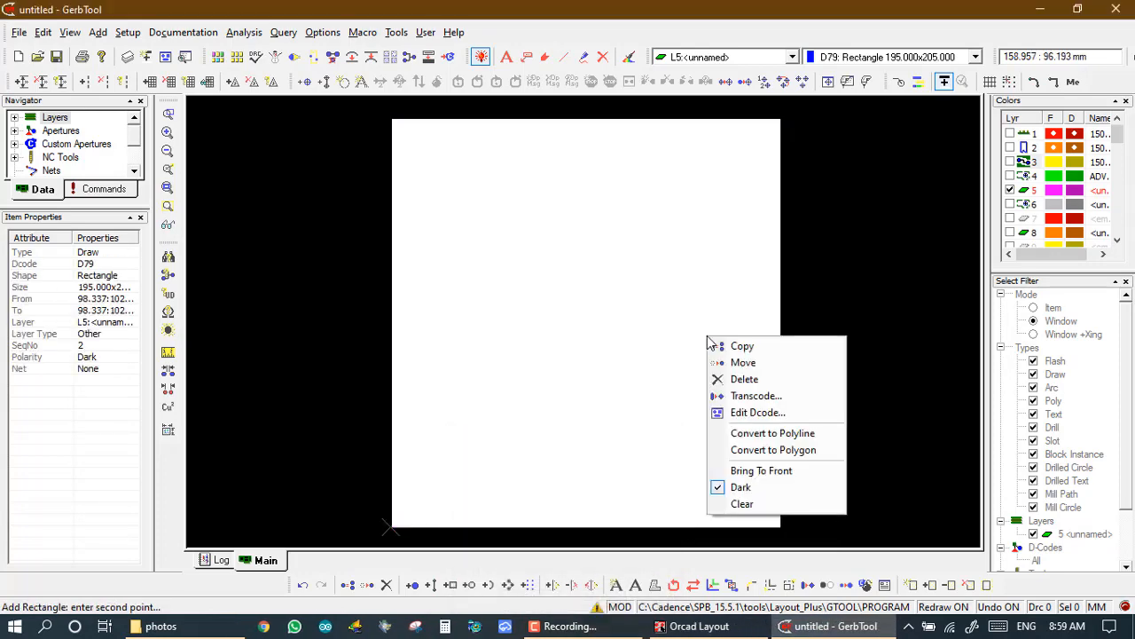
{"action": "left_click", "coordinate": [723, 380]}
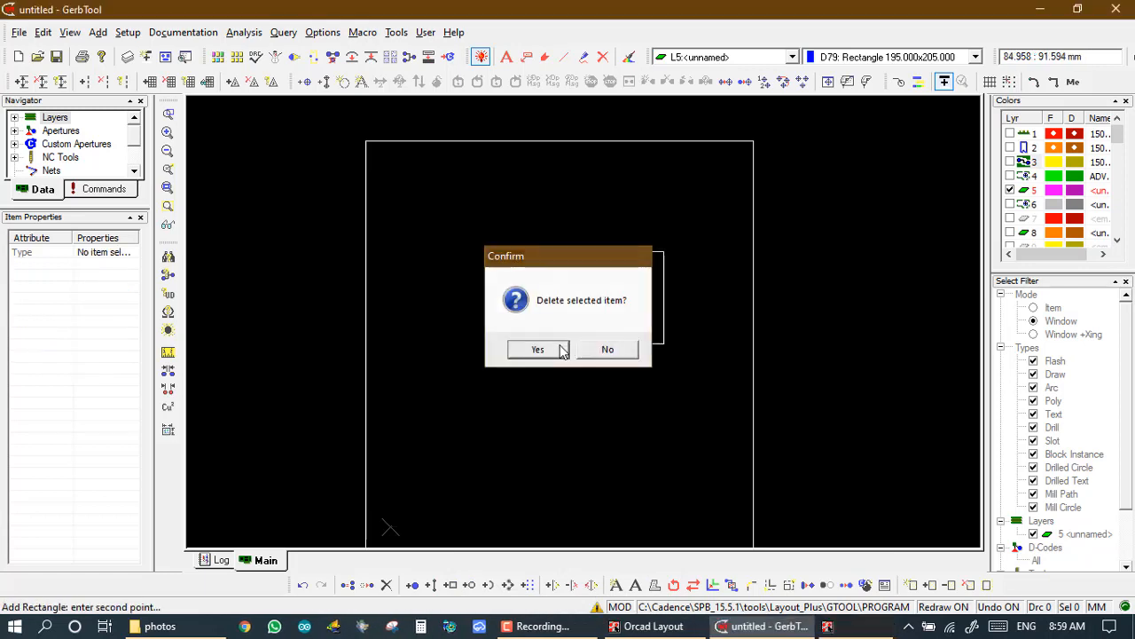
{"action": "left_click", "coordinate": [538, 350]}
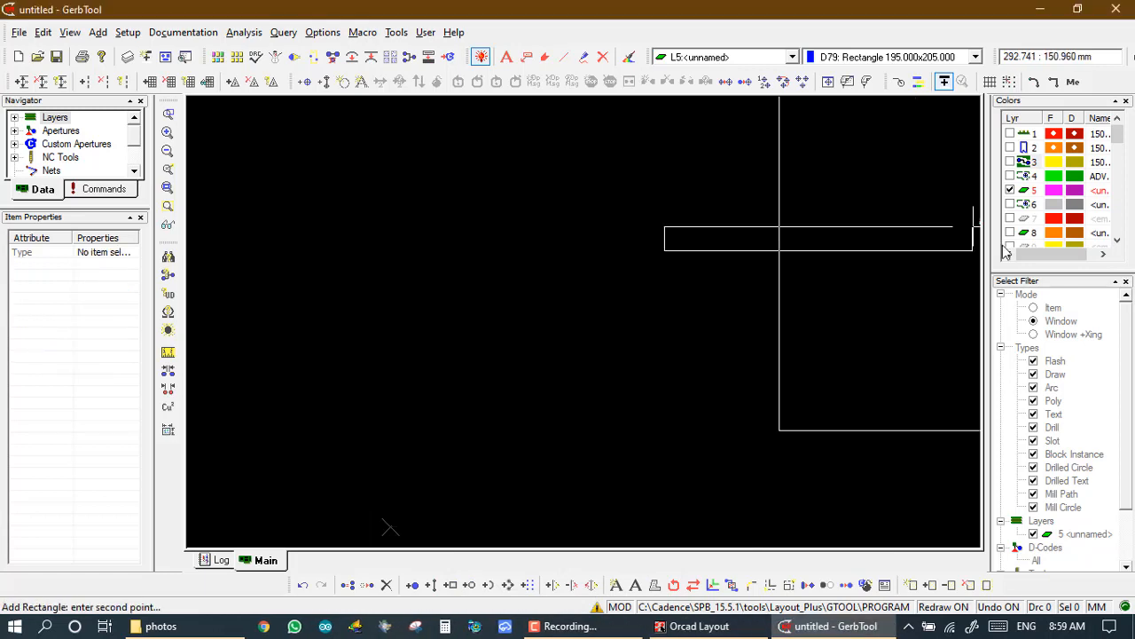
Show layer 3 and create a composite from layer 5 with dark polarity and layer 3 1503.m01 with clear polarity.
{"action": "left_click", "coordinate": [1010, 162]}
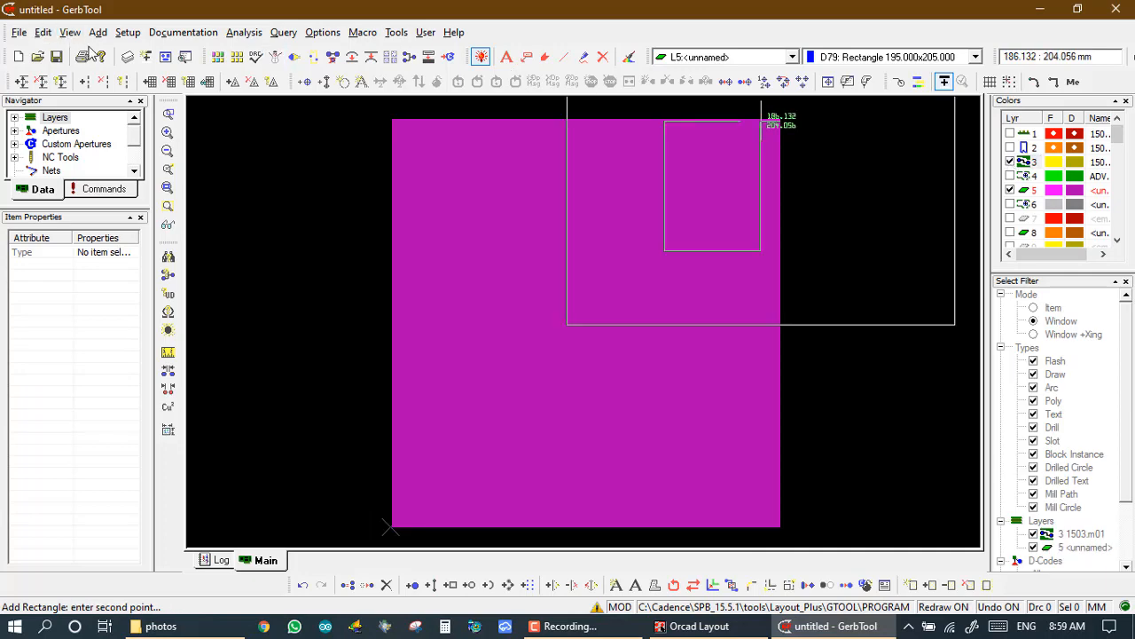
{"action": "key", "text": "Escape"}
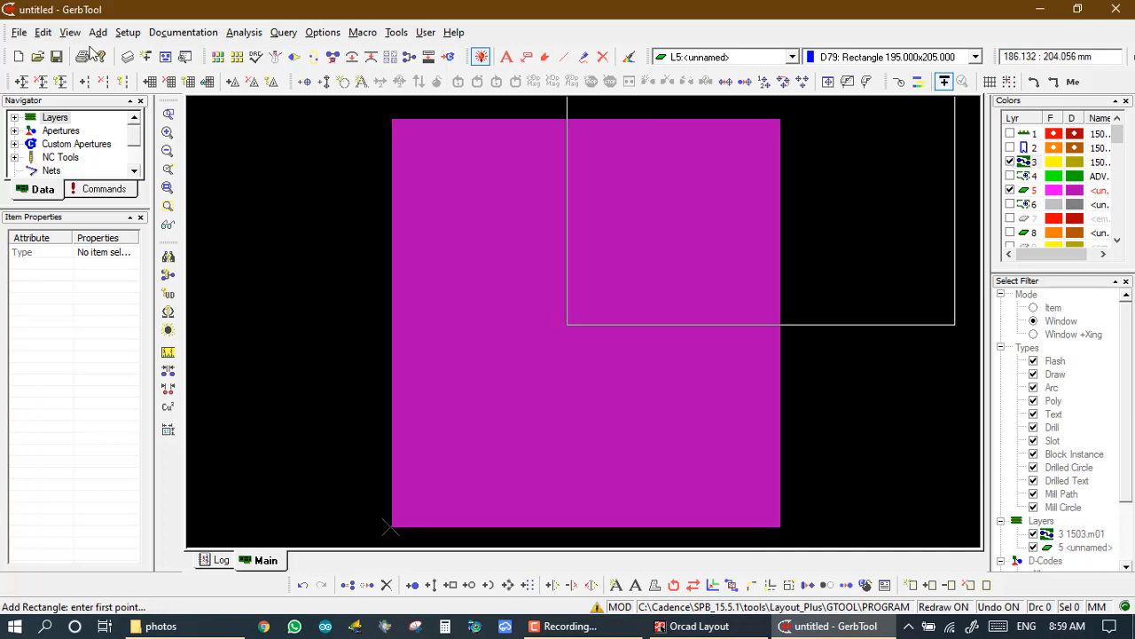
{"action": "left_click", "coordinate": [144, 55]}
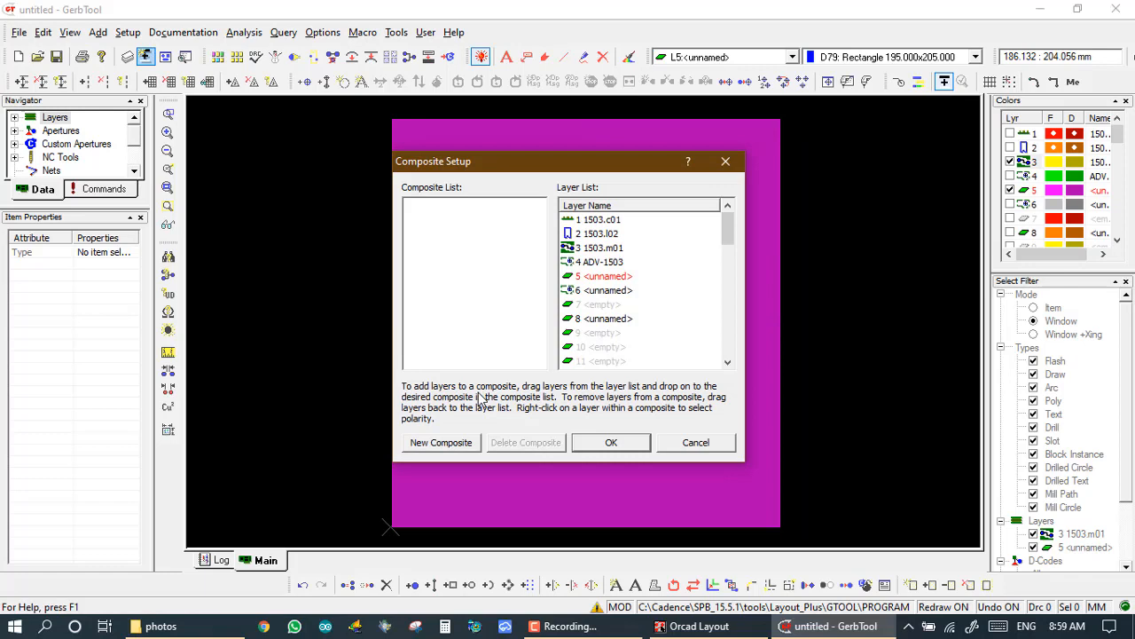
{"action": "left_click", "coordinate": [471, 443]}
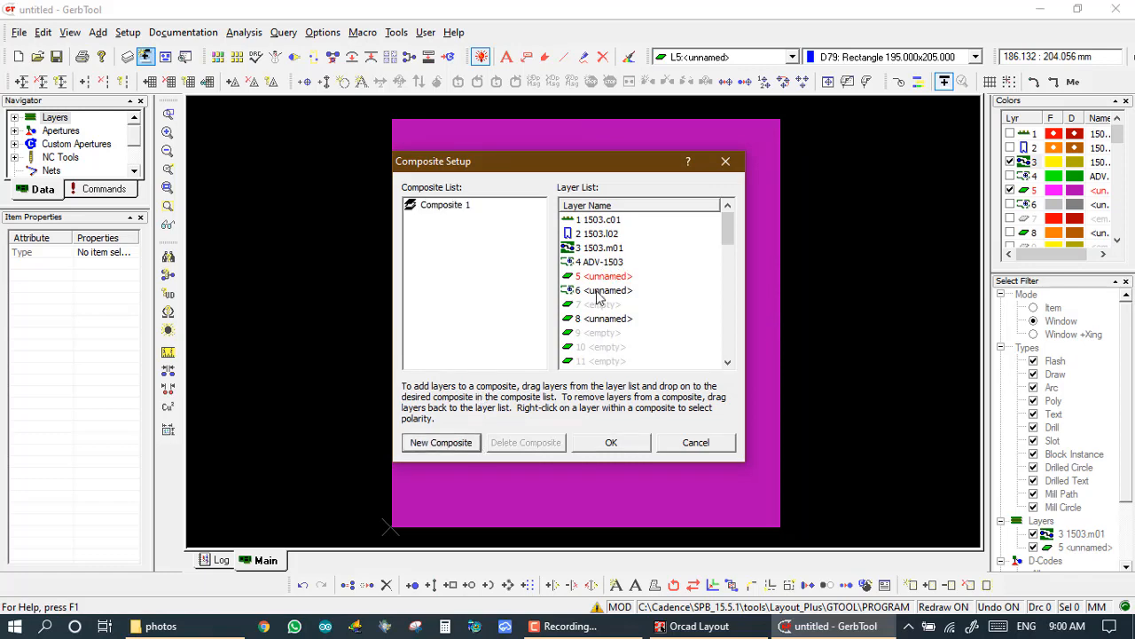
{"action": "left_click_drag", "start_coordinate": [592, 283], "coordinate": [454, 206]}
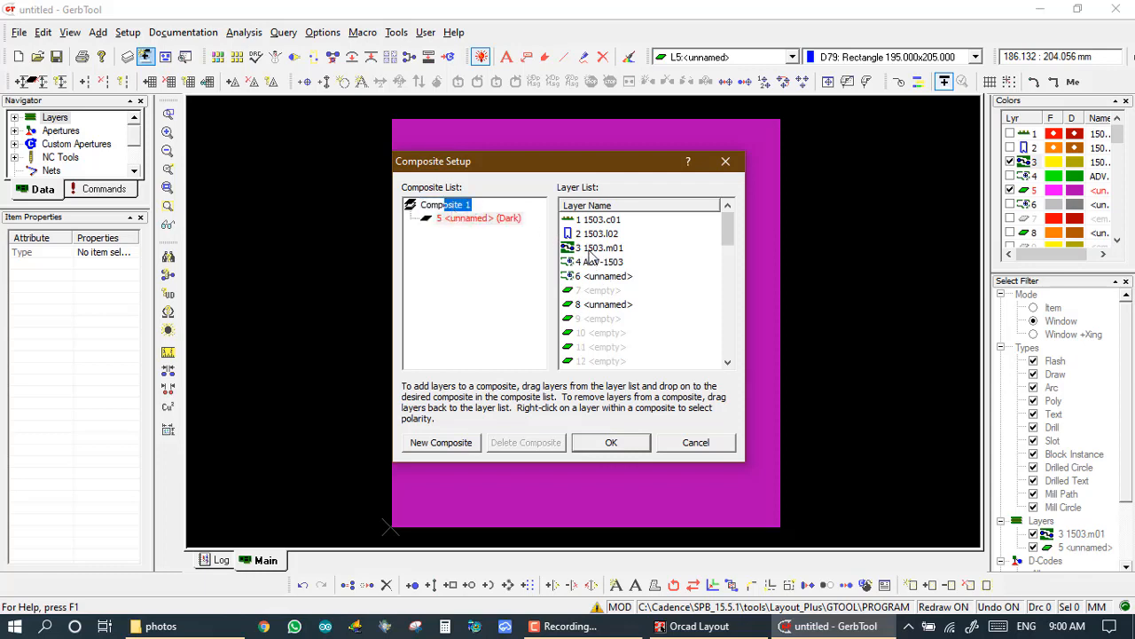
{"action": "left_click_drag", "start_coordinate": [590, 258], "coordinate": [486, 222]}
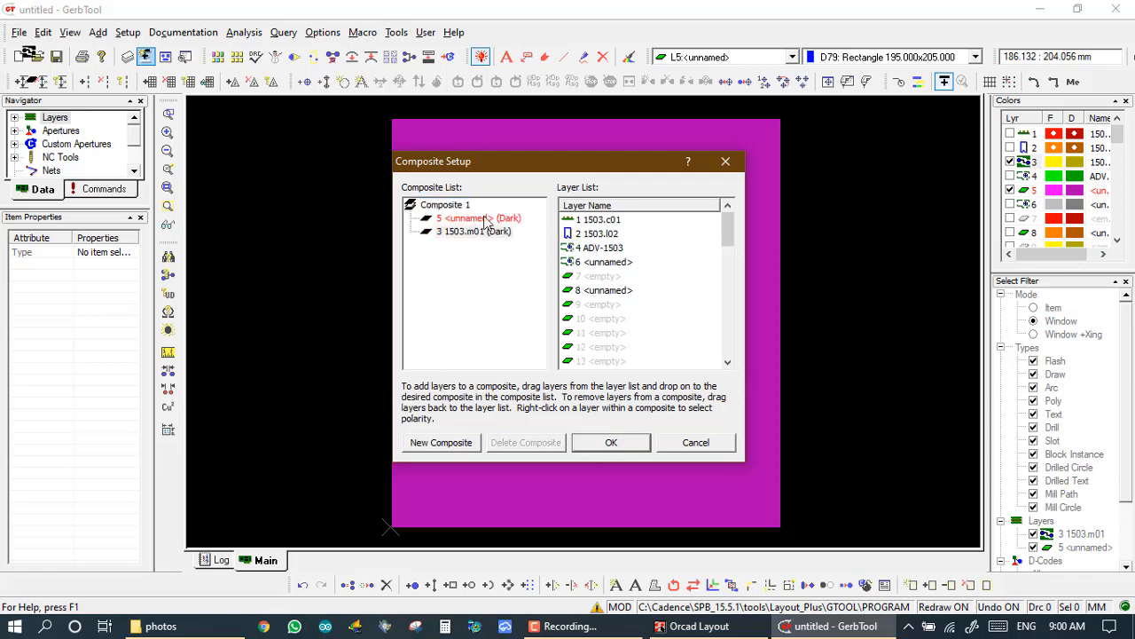
{"action": "right_click", "coordinate": [504, 234]}
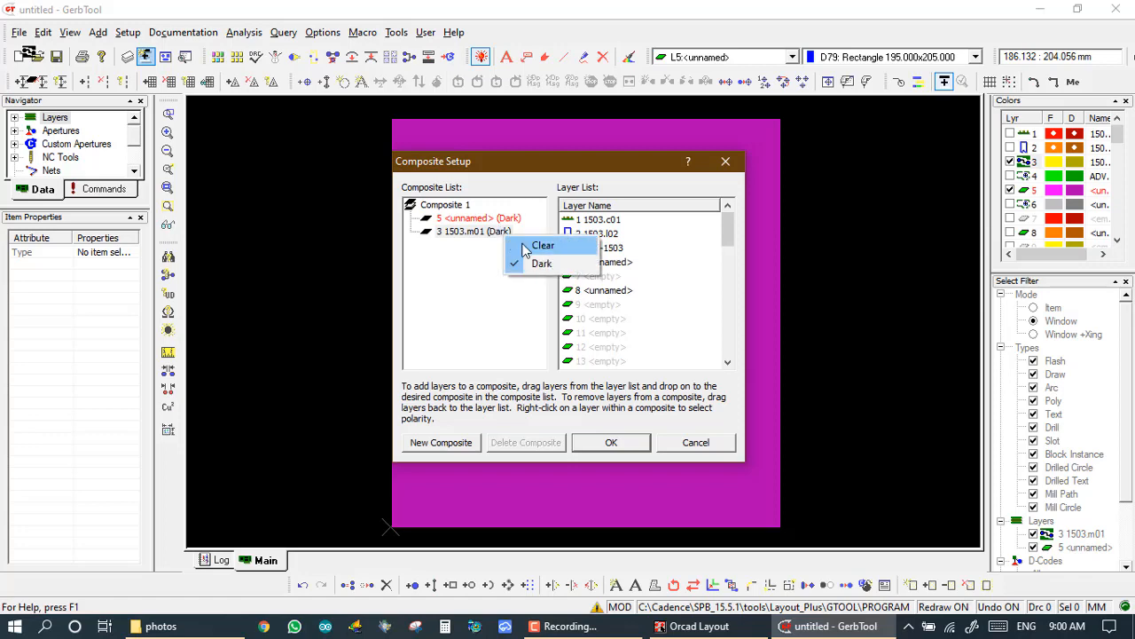
{"action": "left_click", "coordinate": [531, 248]}
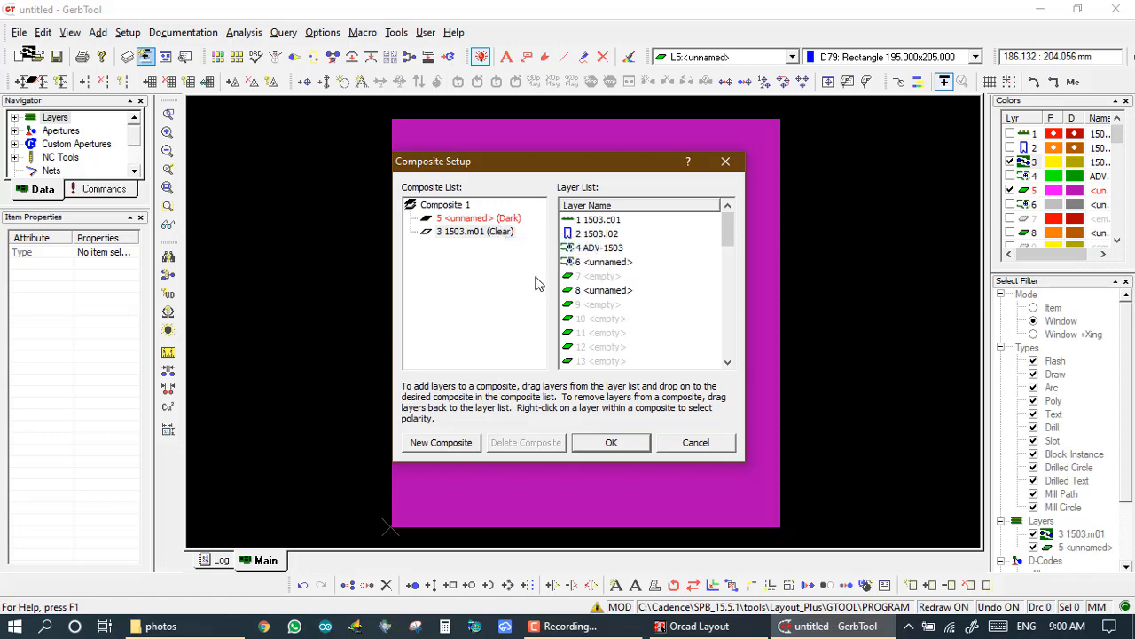
{"action": "left_click", "coordinate": [609, 443]}
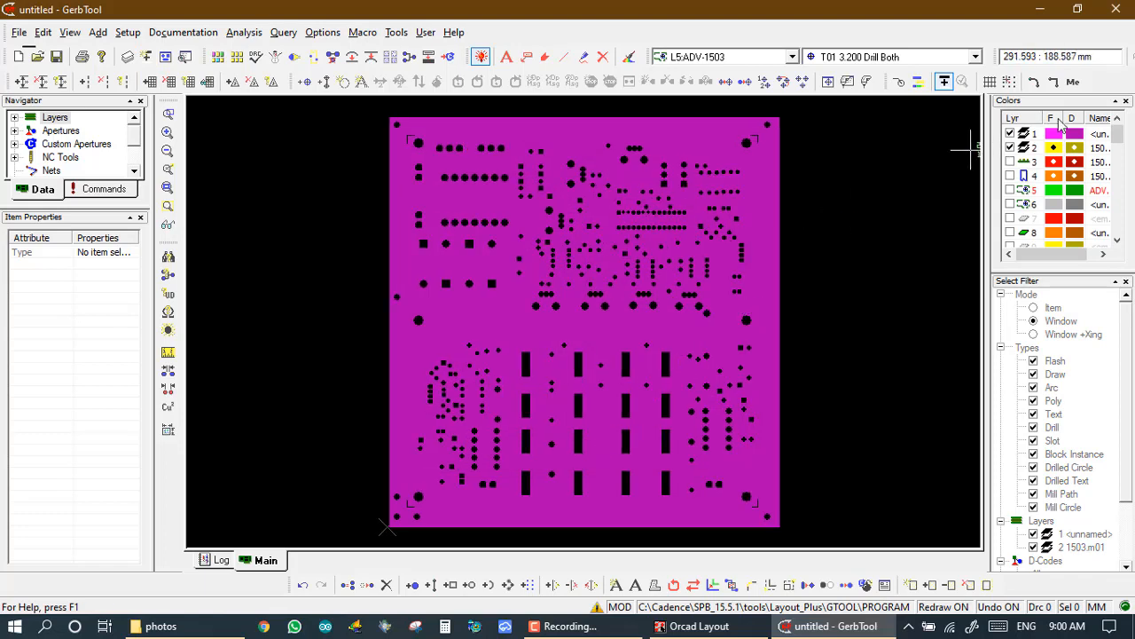
Query the composite in the upper board area, inspect each overlapping candidate item, and cancel the selection.
{"action": "left_click", "coordinate": [621, 216]}
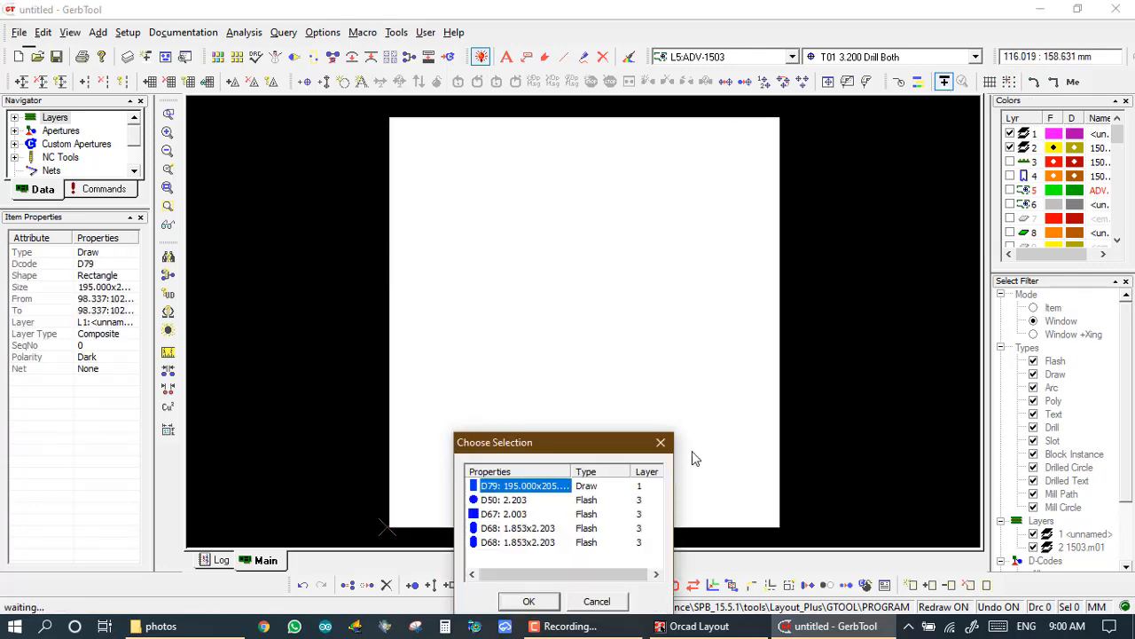
{"action": "key", "text": "Down"}
{"action": "key", "text": "Down"}
{"action": "key", "text": "Down"}
{"action": "key", "text": "Down"}
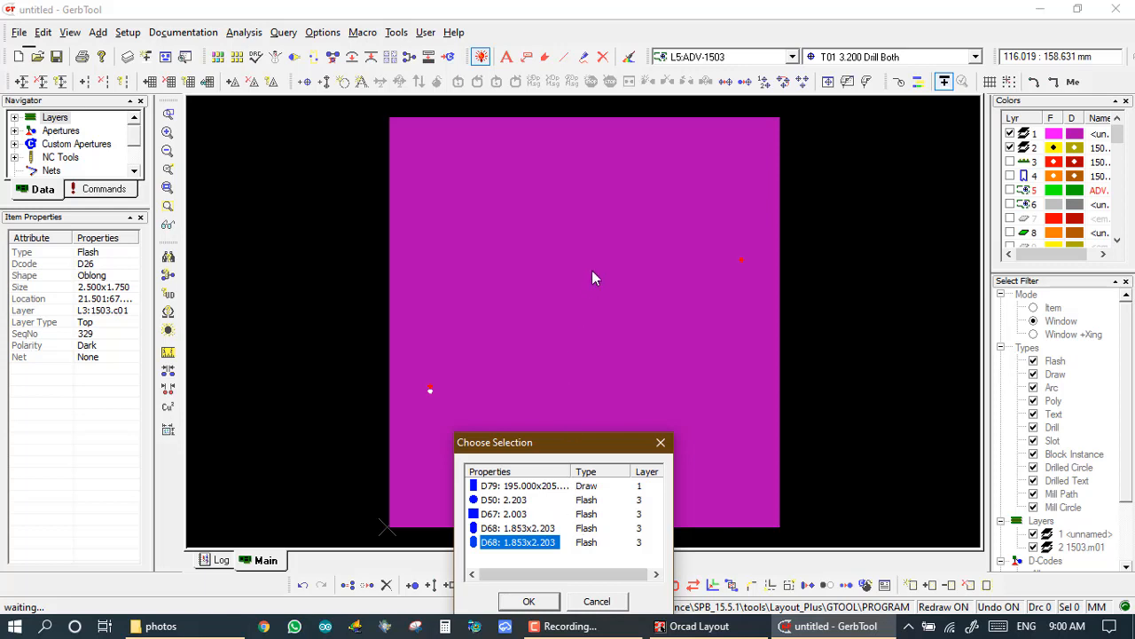
{"action": "left_click", "coordinate": [515, 499]}
{"action": "left_click", "coordinate": [514, 515]}
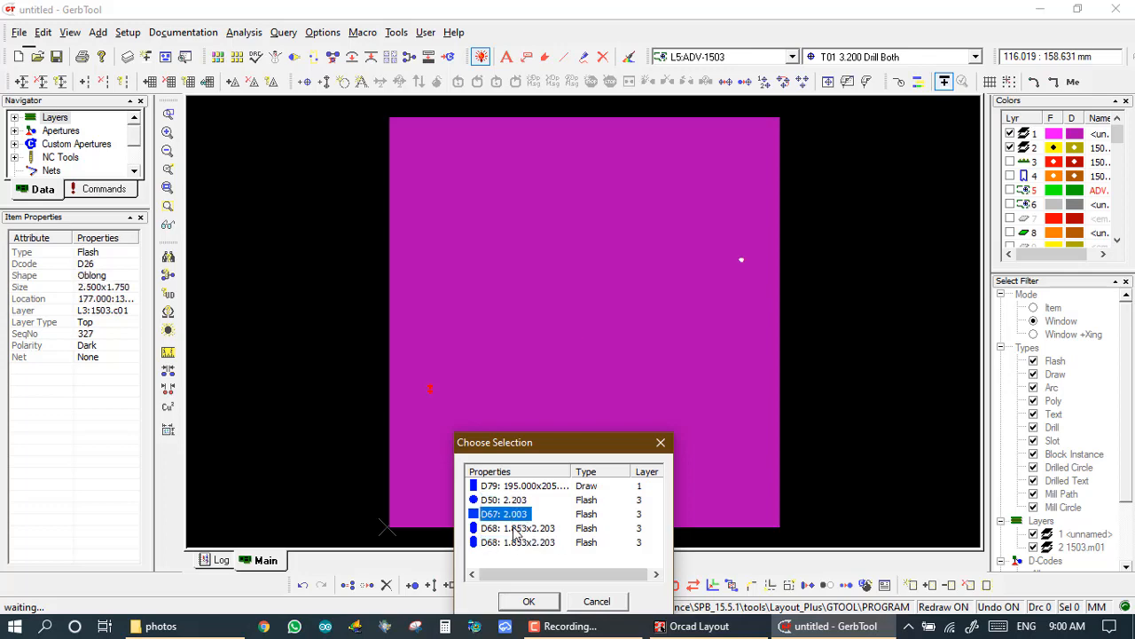
{"action": "left_click", "coordinate": [515, 529]}
{"action": "left_click", "coordinate": [518, 542]}
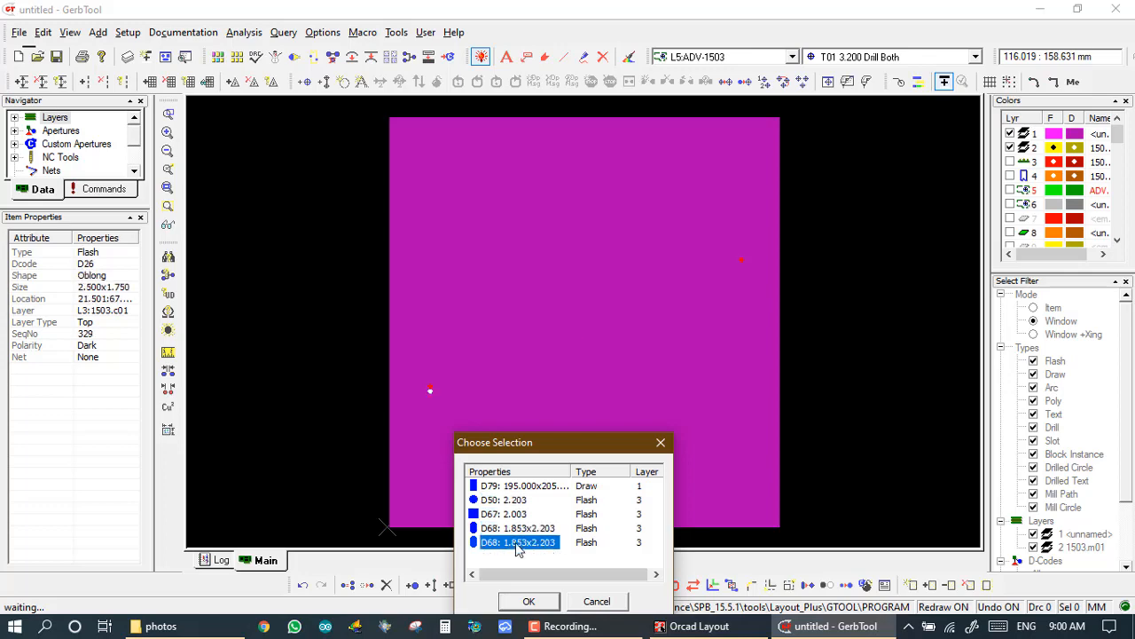
{"action": "left_click", "coordinate": [597, 601]}
{"action": "right_click", "coordinate": [585, 609]}
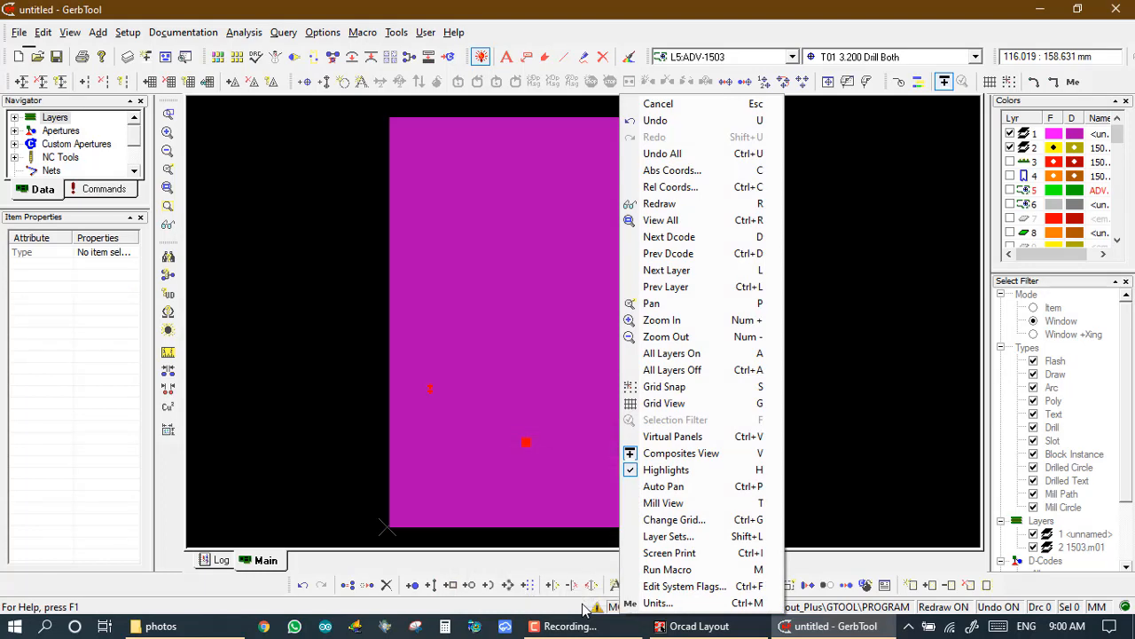
{"action": "left_click", "coordinate": [621, 216]}
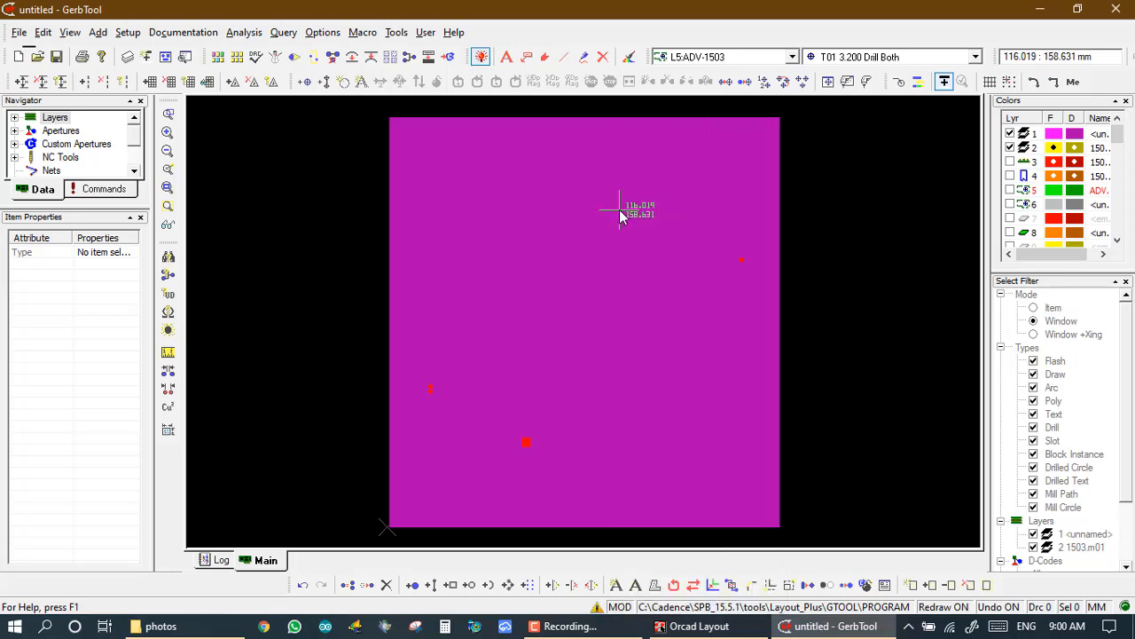
Convert Composite_1 to a layer, using layer 10 as the destination.
{"action": "left_click", "coordinate": [398, 33]}
{"action": "mouse_move", "coordinate": [470, 299]}
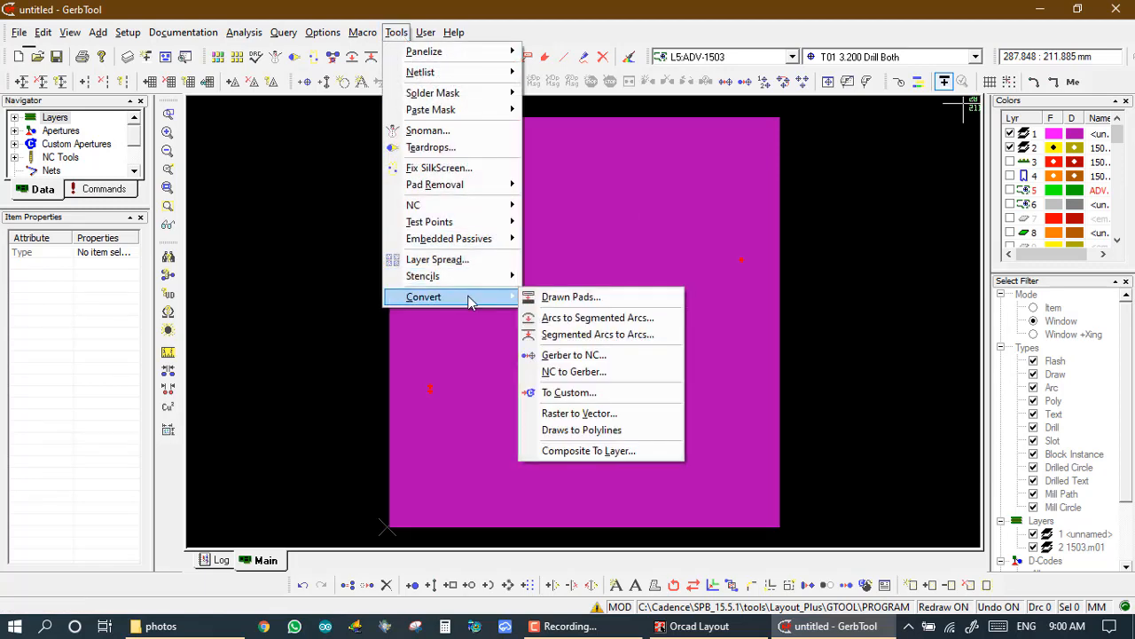
{"action": "left_click", "coordinate": [576, 452]}
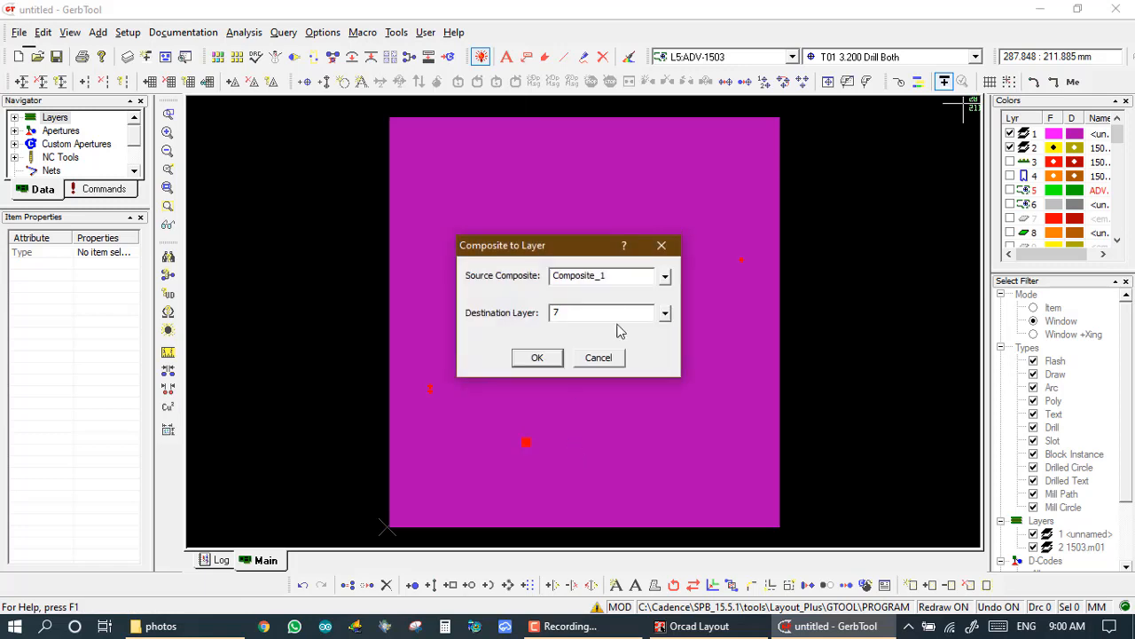
{"action": "left_click", "coordinate": [664, 278]}
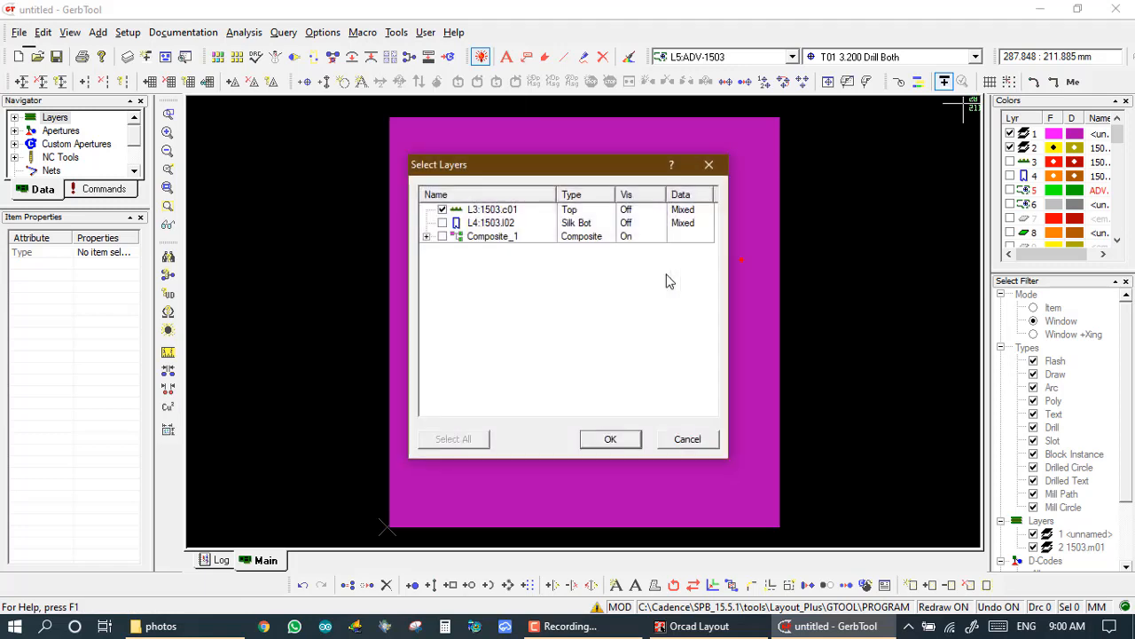
{"action": "left_click", "coordinate": [442, 237]}
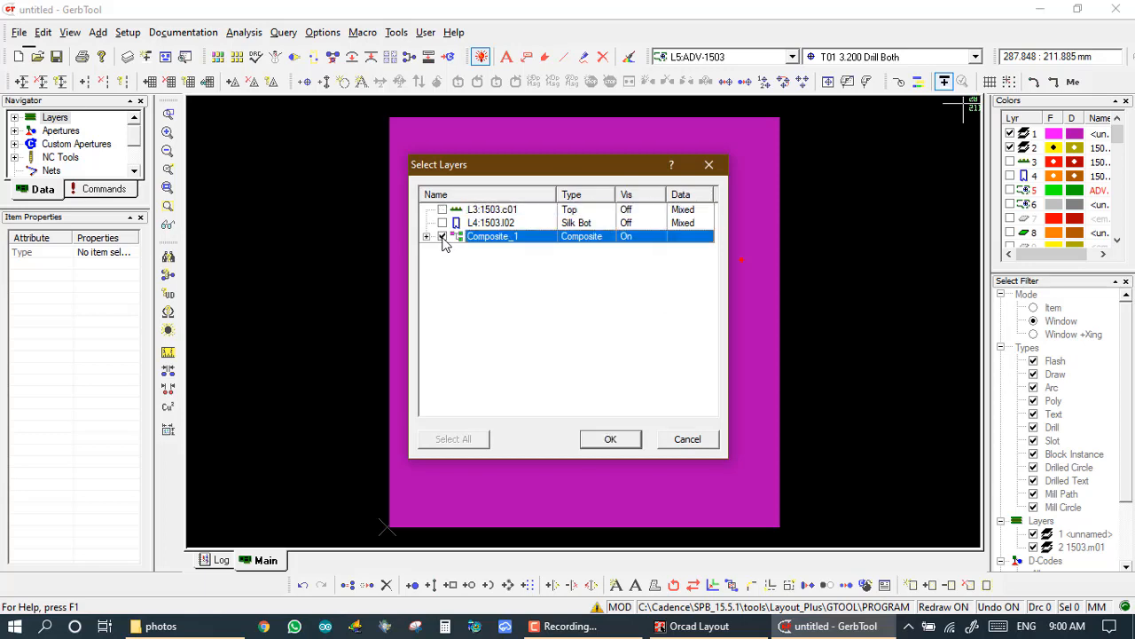
{"action": "left_click", "coordinate": [602, 441]}
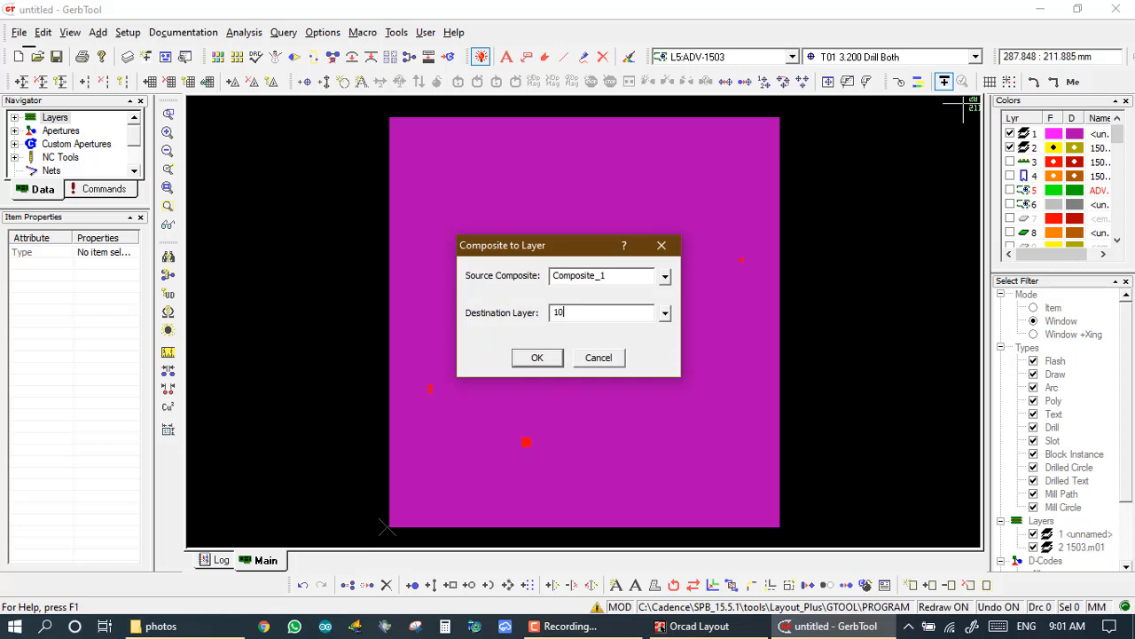
{"action": "left_click", "coordinate": [541, 357]}
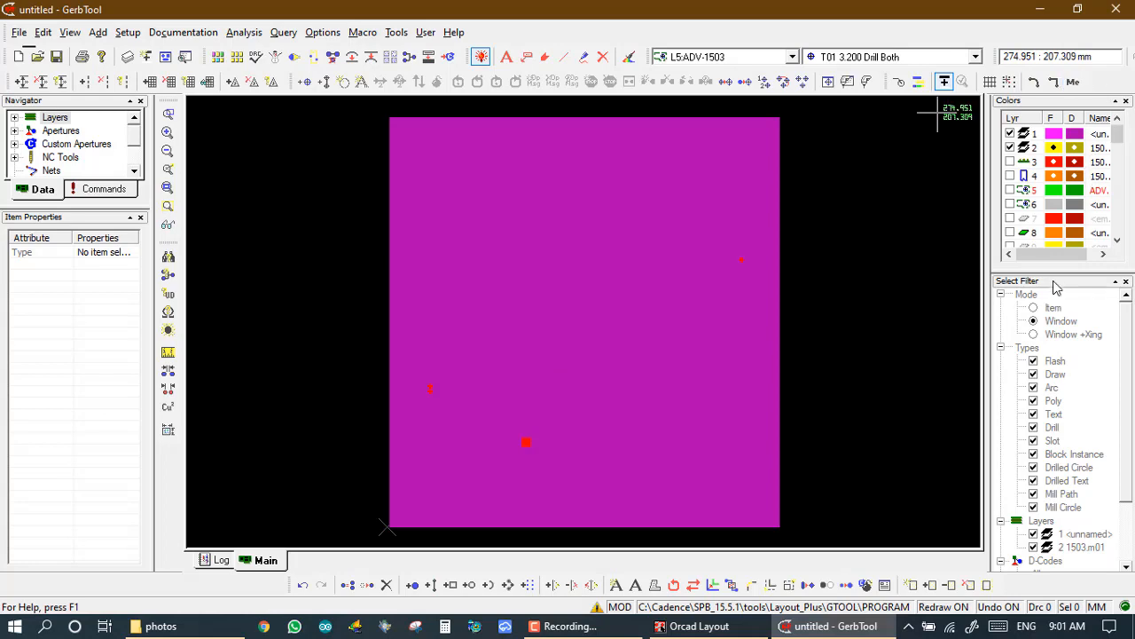
Enlarge the layer color list, display layer 10, and hide composite layers 1 and 2.
{"action": "left_click_drag", "start_coordinate": [1052, 271], "coordinate": [1061, 401]}
{"action": "left_click", "coordinate": [1010, 263]}
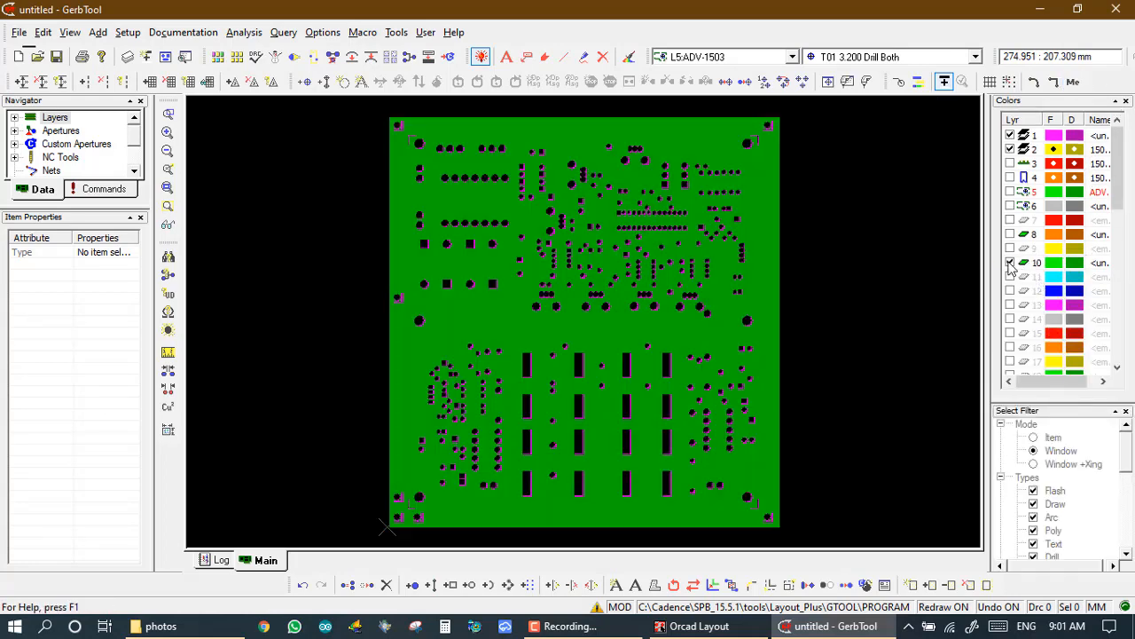
{"action": "left_click", "coordinate": [1009, 149]}
{"action": "left_click", "coordinate": [1009, 135]}
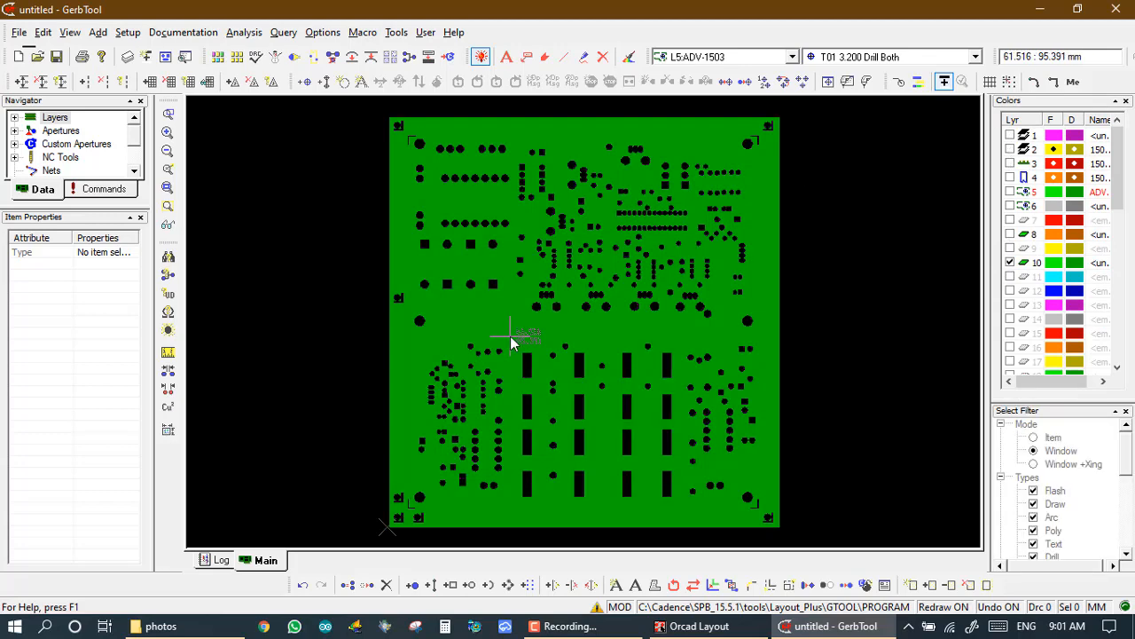
Examine the pad openings near the middle of the board on layer 10 and check the properties of the converted polygon.
{"action": "left_click", "coordinate": [489, 246]}
{"action": "left_click", "coordinate": [652, 380]}
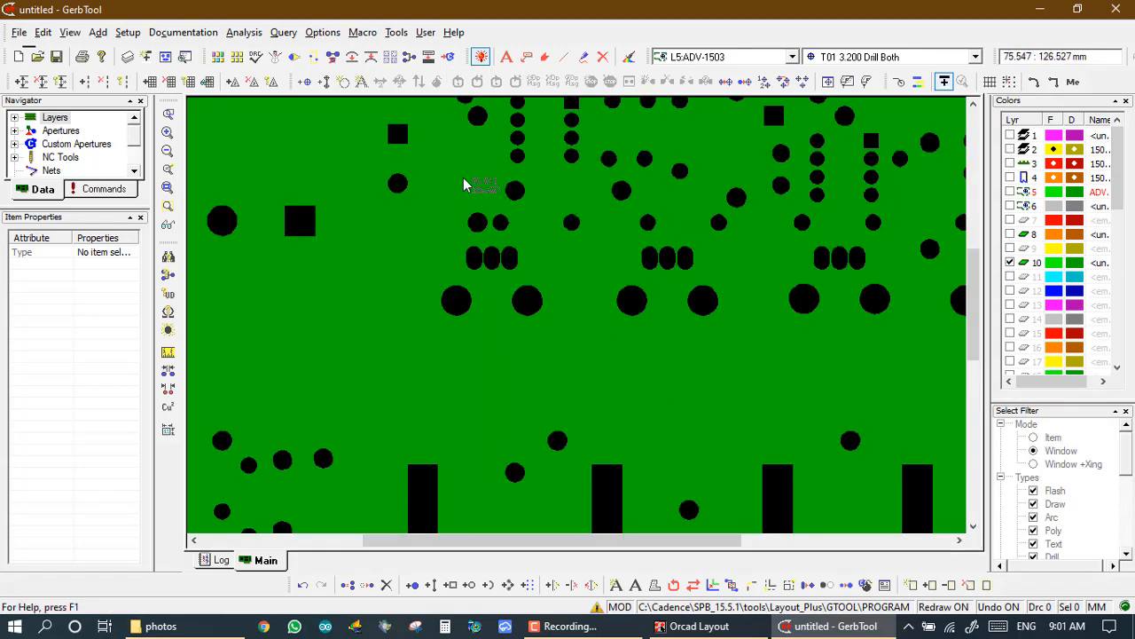
{"action": "left_click", "coordinate": [464, 183]}
{"action": "left_click", "coordinate": [631, 365]}
{"action": "right_click", "coordinate": [488, 273]}
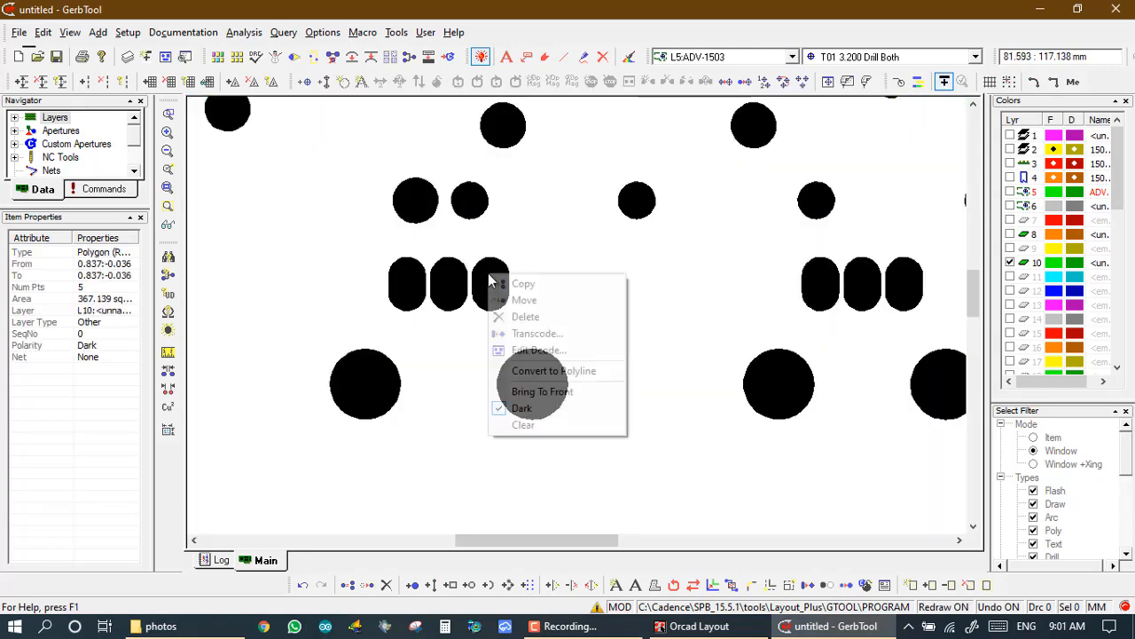
{"action": "left_click", "coordinate": [381, 280]}
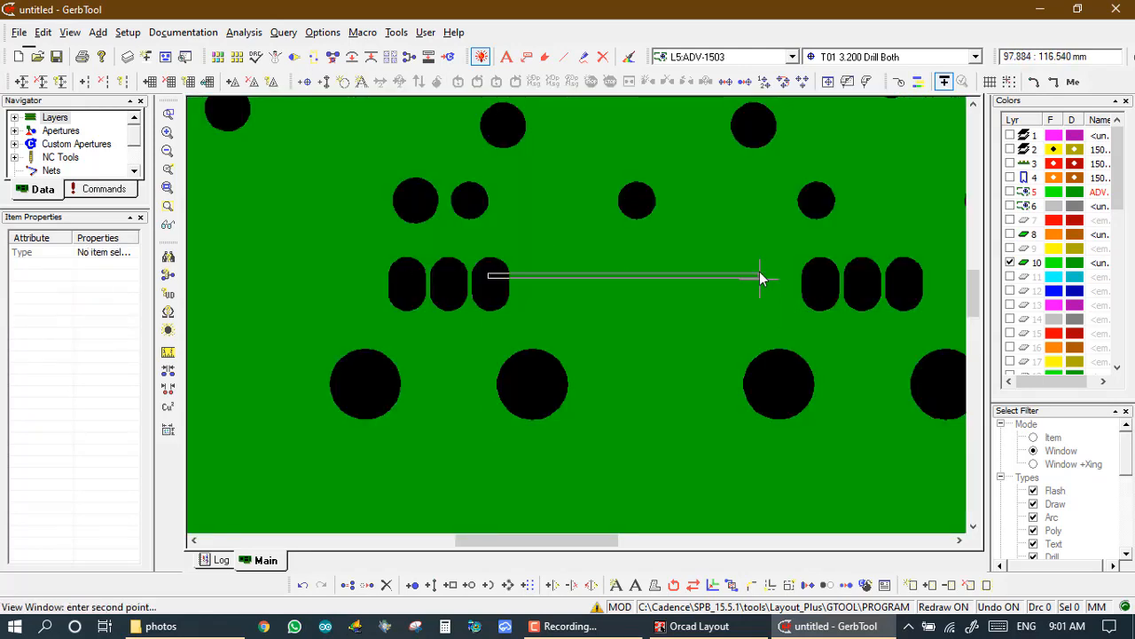
{"action": "key", "text": "Escape"}
{"action": "key", "text": "Home"}
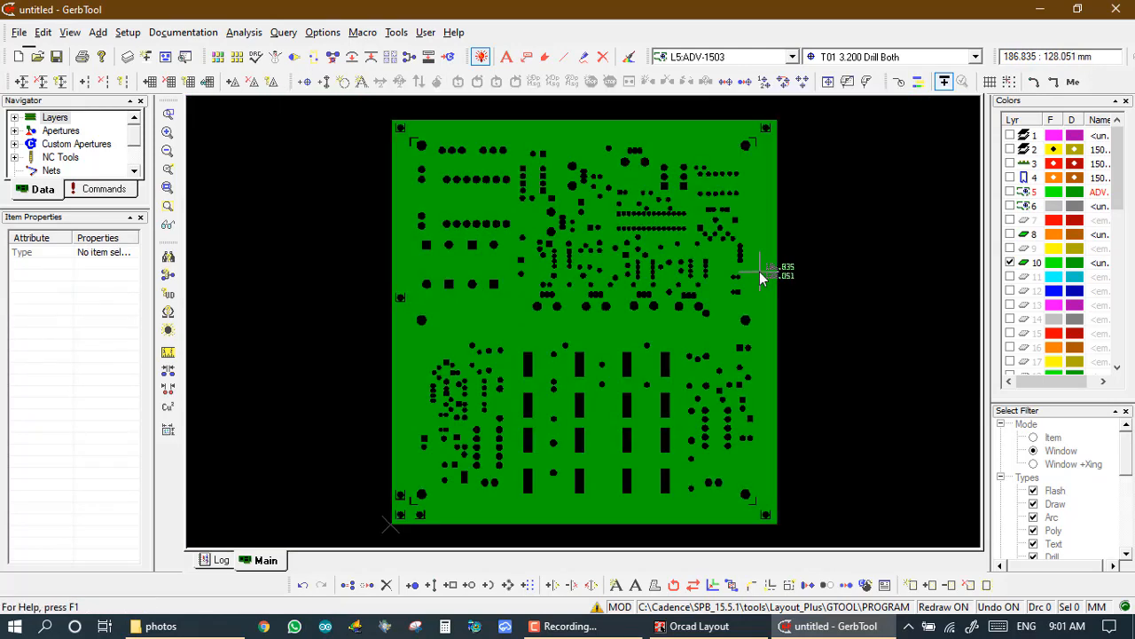
Hide layer 10, display layers 1 and 2, and examine the composite's pad openings in the upper board area.
{"action": "left_click", "coordinate": [1009, 263]}
{"action": "left_click", "coordinate": [1009, 134]}
{"action": "left_click", "coordinate": [1010, 150]}
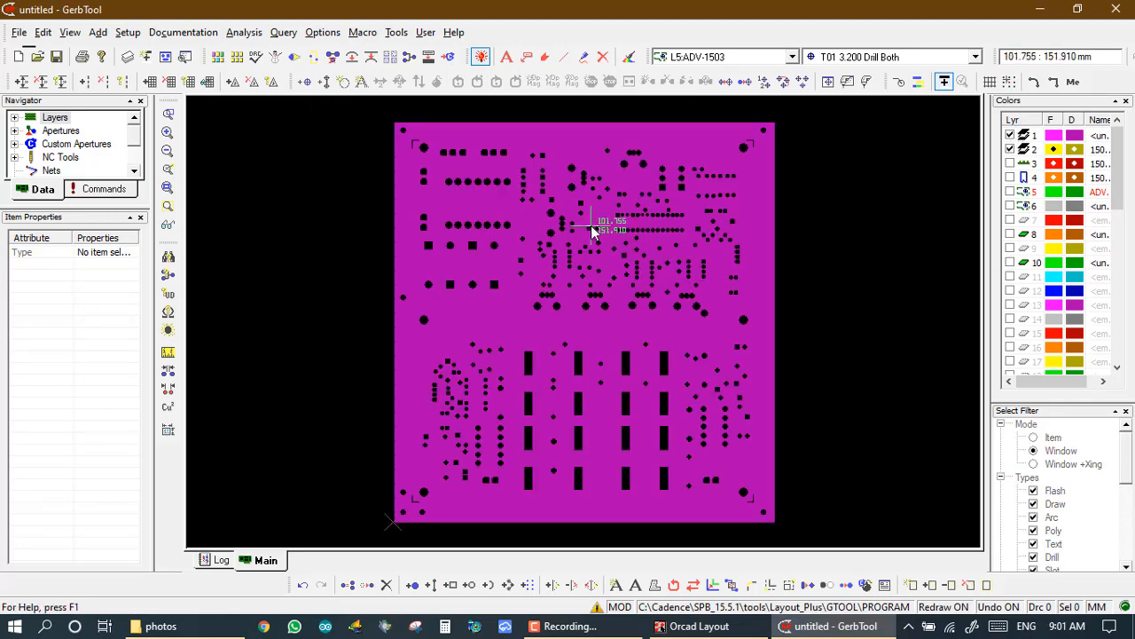
{"action": "scroll", "coordinate": [592, 225], "scroll_direction": "down", "scroll_amount": 1}
{"action": "scroll", "coordinate": [584, 322], "scroll_direction": "up", "scroll_amount": 2}
{"action": "scroll", "coordinate": [584, 322], "scroll_direction": "down", "scroll_amount": 1}
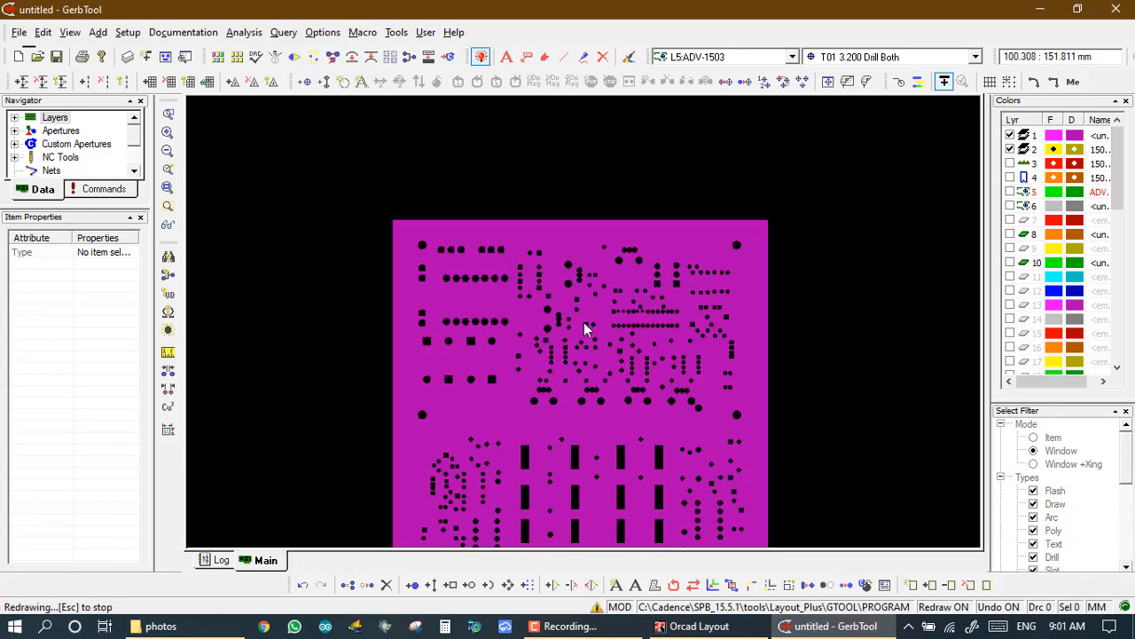
{"action": "scroll", "coordinate": [584, 323], "scroll_direction": "up", "scroll_amount": 1}
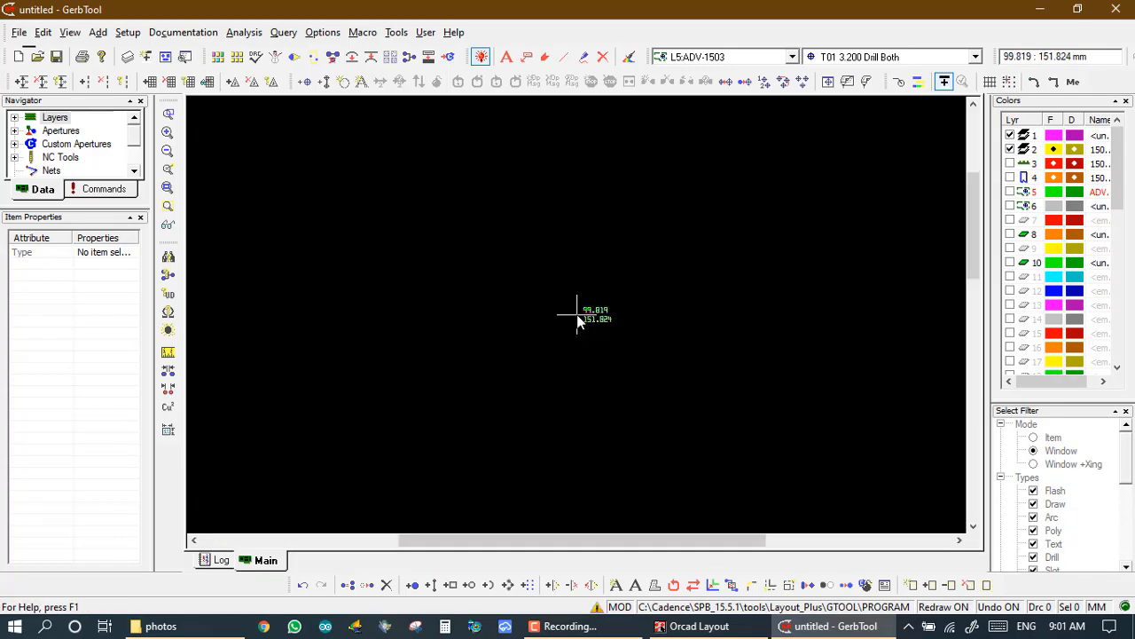
{"action": "scroll", "coordinate": [582, 320], "scroll_direction": "down", "scroll_amount": 2}
{"action": "scroll", "coordinate": [584, 323], "scroll_direction": "down", "scroll_amount": 2}
{"action": "scroll", "coordinate": [585, 324], "scroll_direction": "up", "scroll_amount": 3}
{"action": "scroll", "coordinate": [585, 324], "scroll_direction": "down", "scroll_amount": 1}
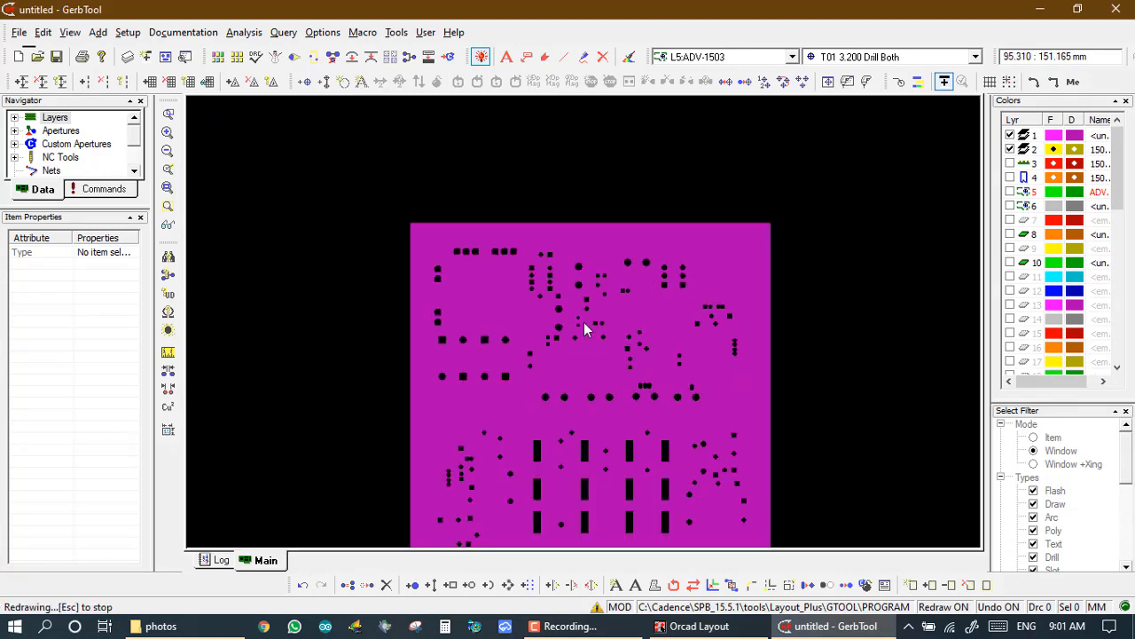
Toggle the visibility of layers 1 and 2 off and on, and examine the composite around the board's center.
{"action": "left_click", "coordinate": [1009, 149]}
{"action": "left_click", "coordinate": [1010, 134]}
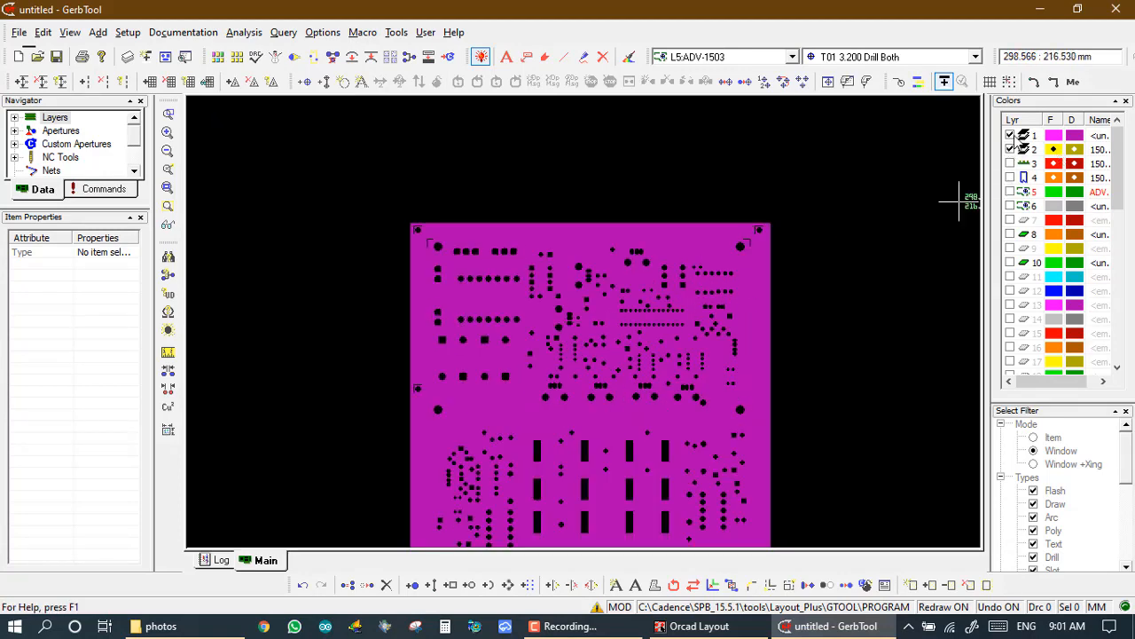
{"action": "left_click", "coordinate": [1009, 135]}
{"action": "left_click", "coordinate": [1009, 149]}
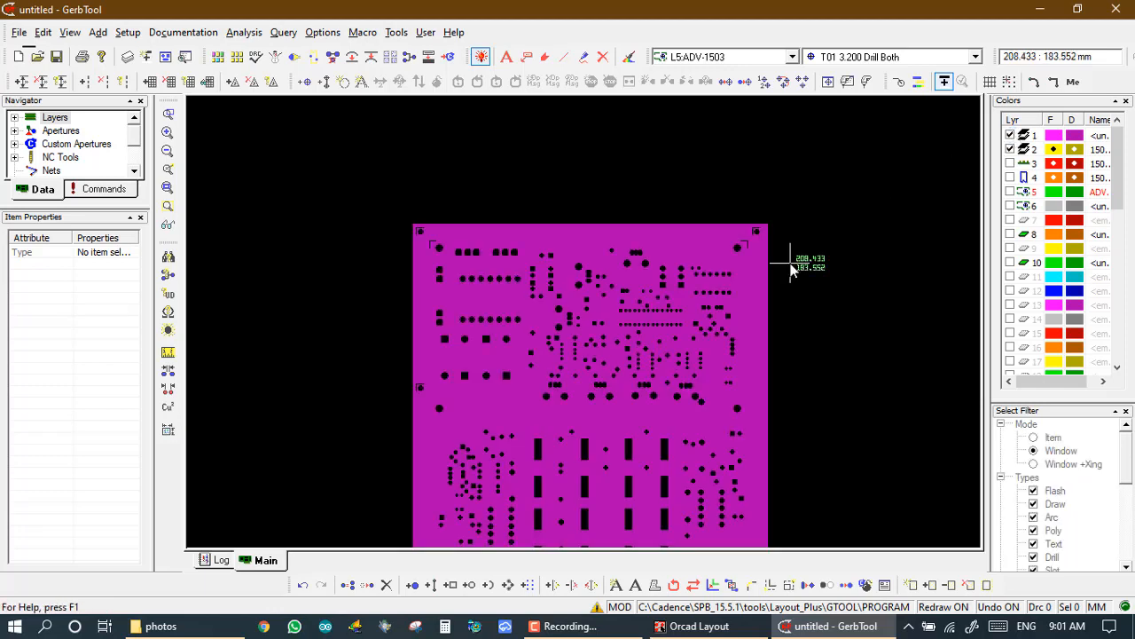
{"action": "left_click", "coordinate": [563, 248]}
{"action": "left_click", "coordinate": [717, 388]}
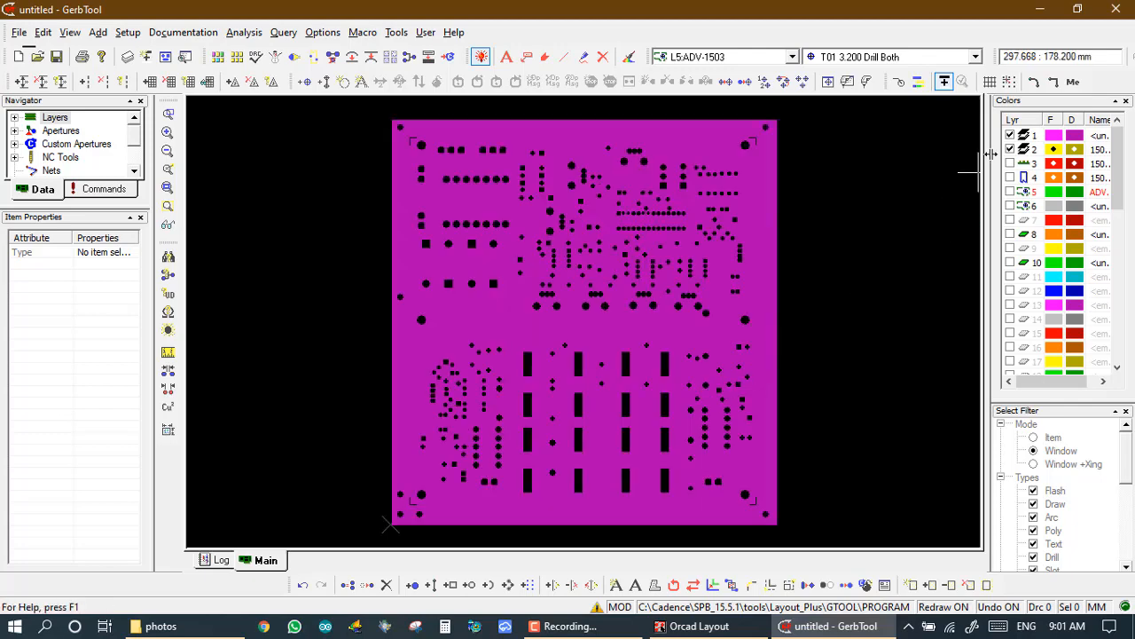
Hide layers 1 and 2, display layer 10 again, and examine its pad openings in the middle of the board.
{"action": "left_click", "coordinate": [1009, 136]}
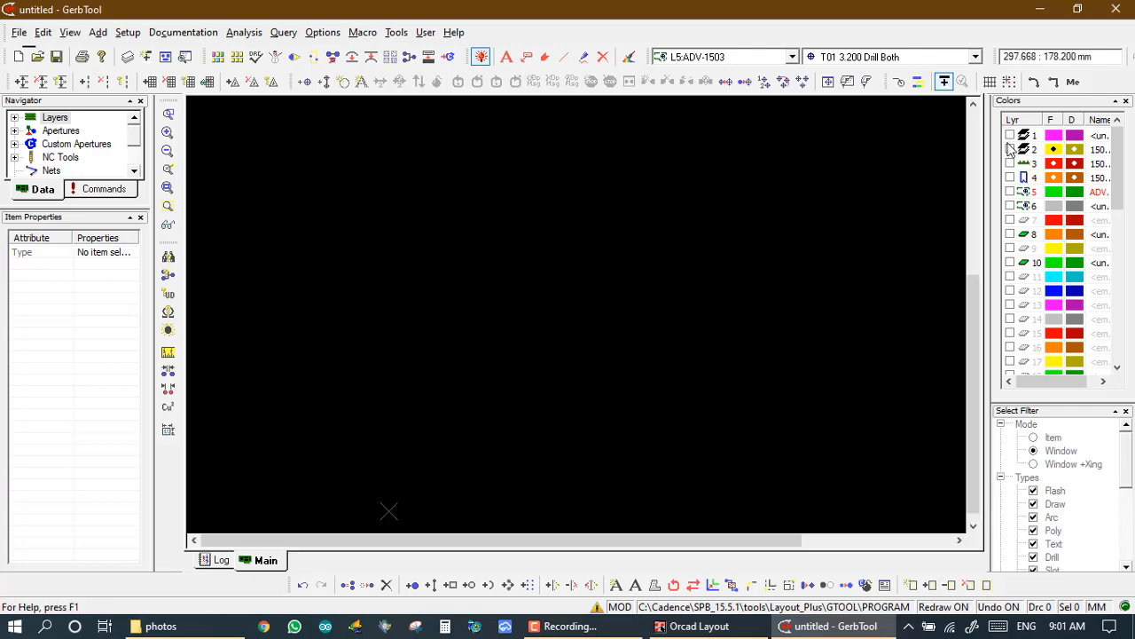
{"action": "left_click", "coordinate": [1011, 264]}
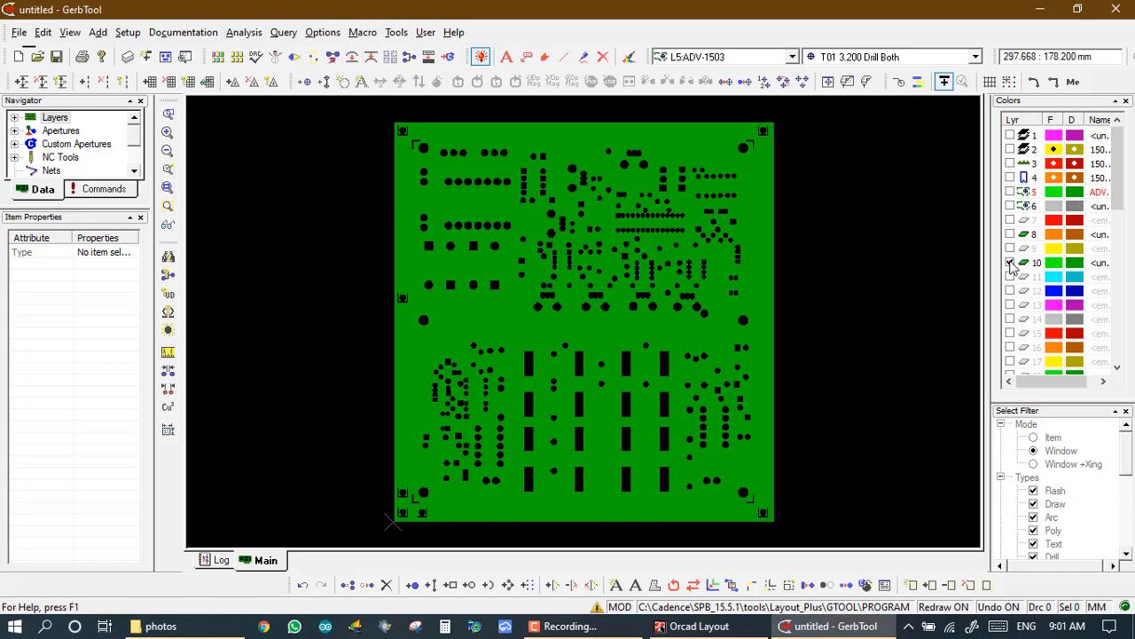
{"action": "key", "text": "Home"}
{"action": "middle_click_drag", "start_coordinate": [562, 225], "coordinate": [710, 347]}
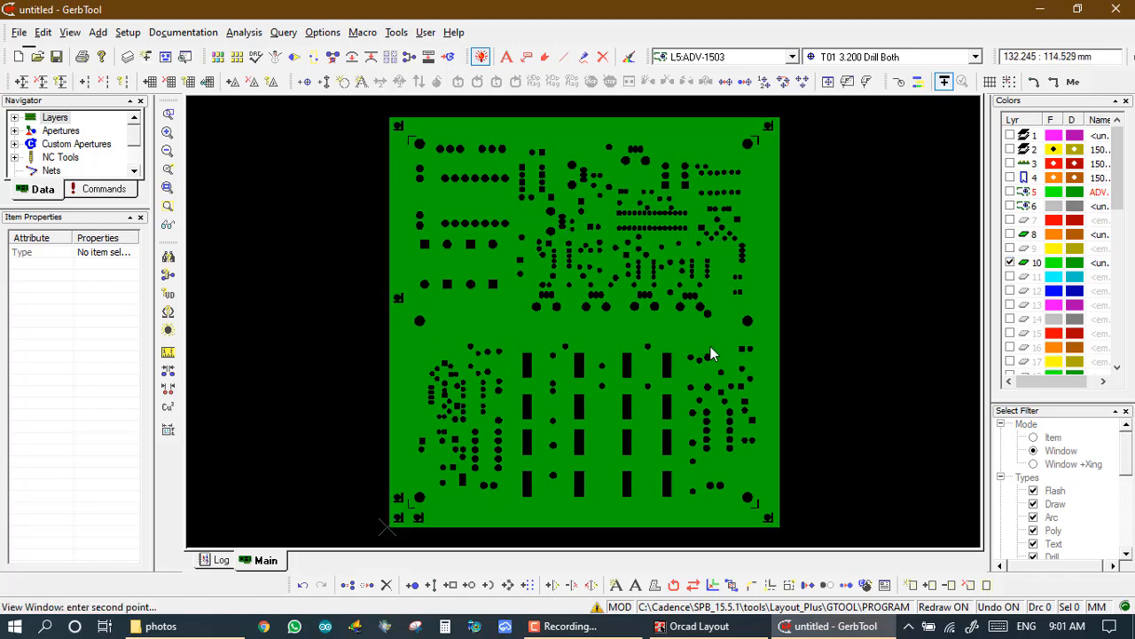
{"action": "left_click", "coordinate": [753, 392]}
{"action": "left_click", "coordinate": [502, 272]}
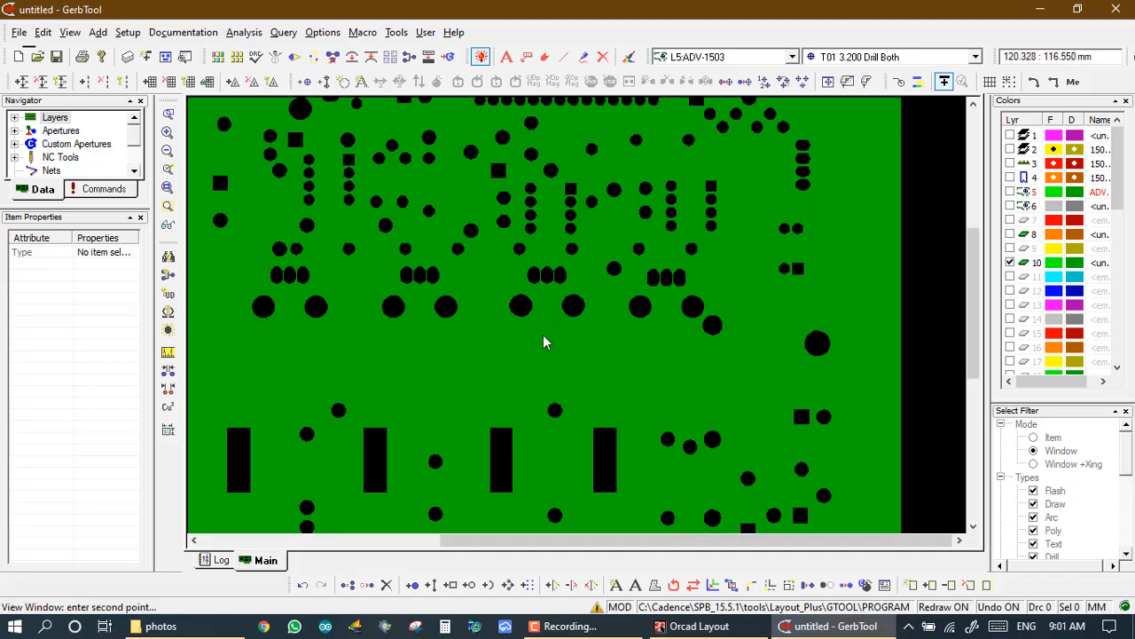
{"action": "left_click", "coordinate": [596, 423]}
{"action": "key", "text": "Home"}
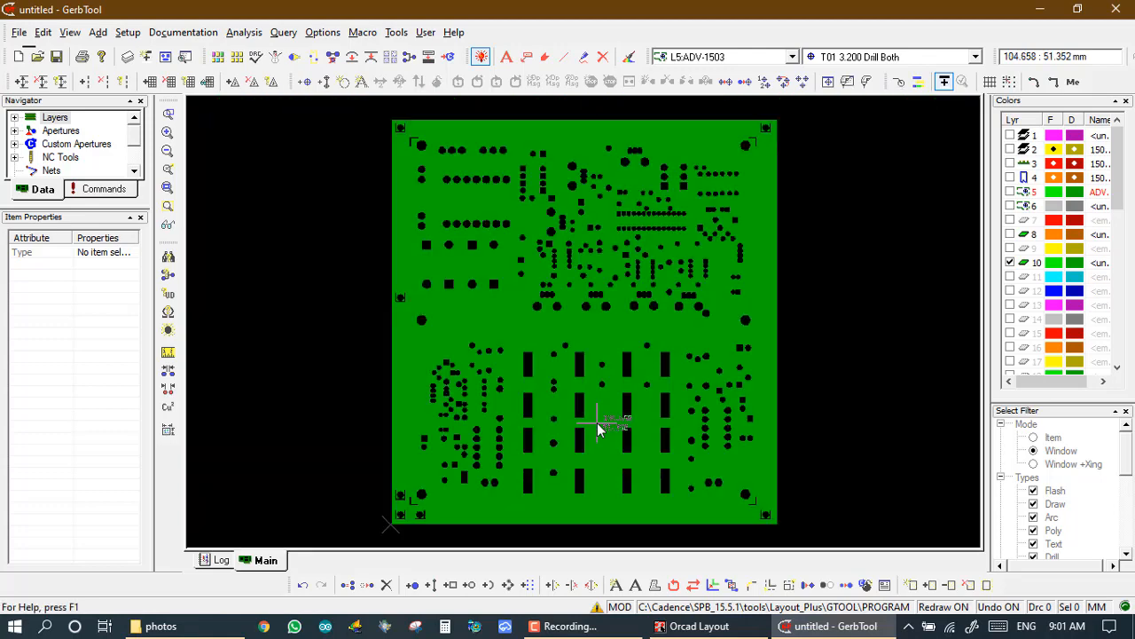